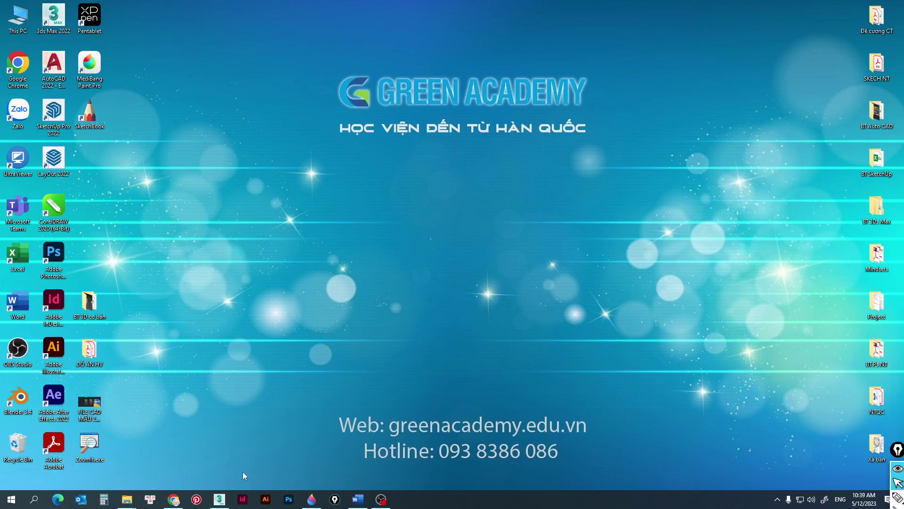
# Step: Bring the 3ds Max window with Spline 1.max to the front from the taskbar
pyautogui.click(219, 499)
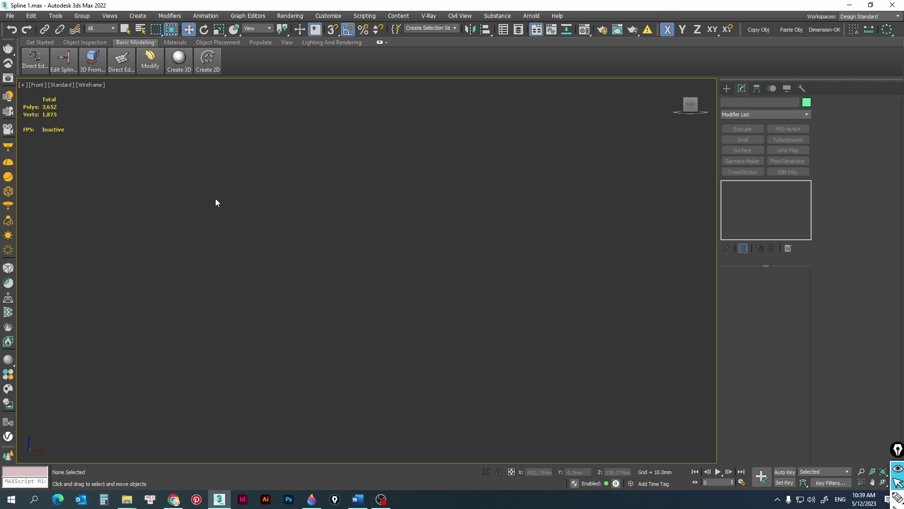
# Step: Draw a rectangle and a hexagon side by side in the Front viewport
pyautogui.click(207, 61)
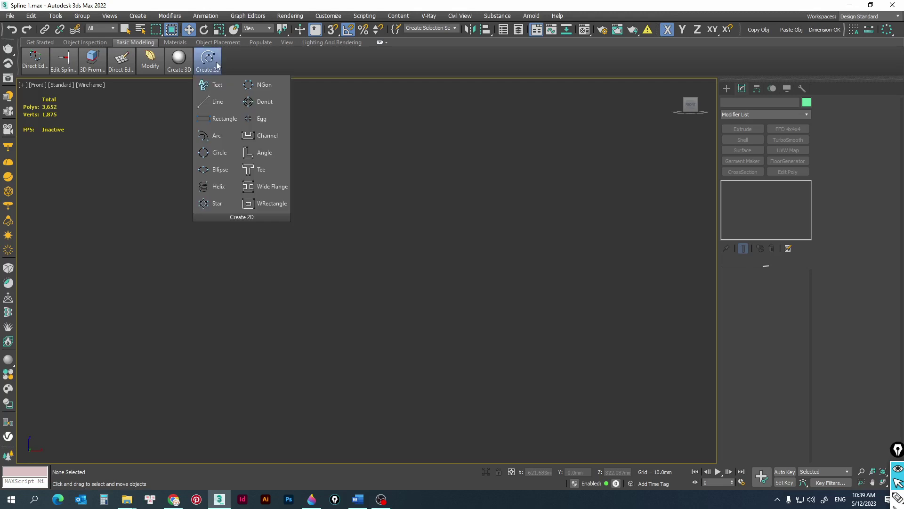
pyautogui.click(217, 119)
pyautogui.moveTo(134, 155); pyautogui.dragTo(282, 257)
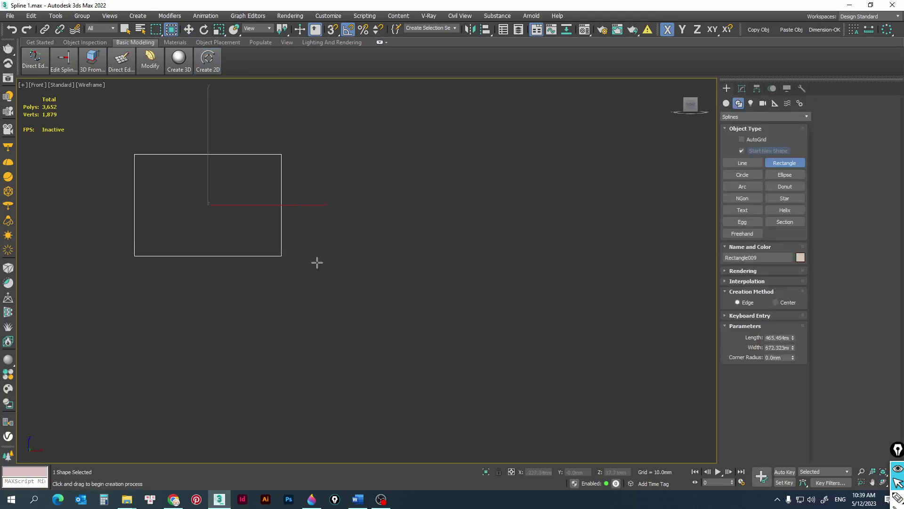
pyautogui.click(208, 62)
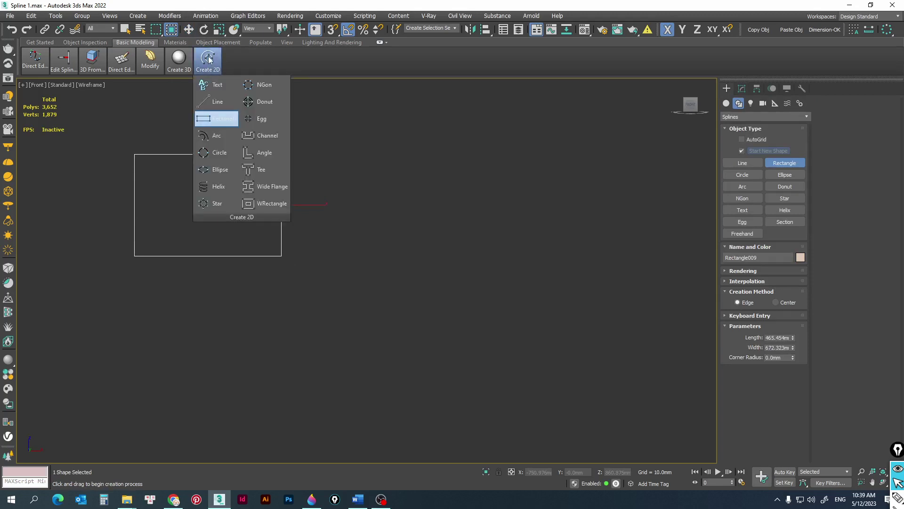
pyautogui.click(256, 84)
pyautogui.moveTo(347, 199)
pyautogui.mouseDown()
pyautogui.moveTo(493, 279)
pyautogui.moveTo(398, 199)
pyautogui.mouseUp()
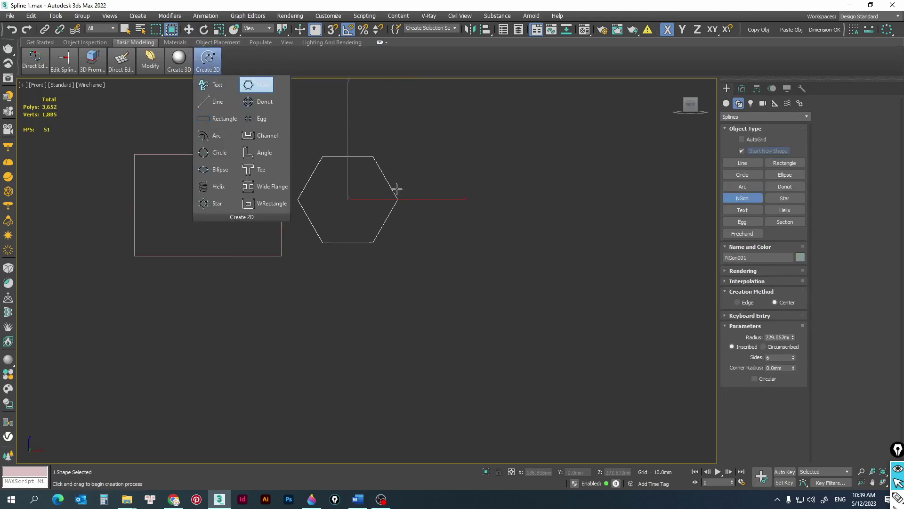
# Step: Draw a six-point star with radii 212.767mm and 107.009mm beside the hexagon and show its parameters
pyautogui.click(208, 62)
pyautogui.click(203, 203)
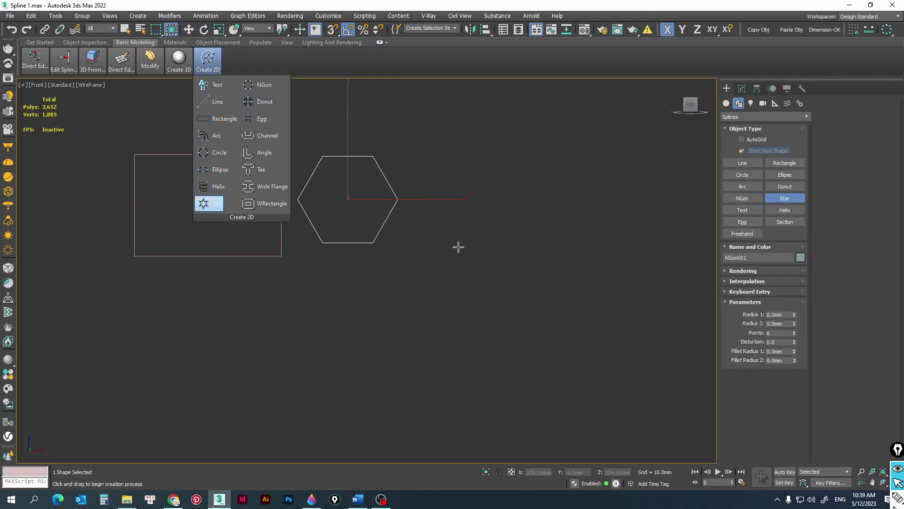
pyautogui.moveTo(444, 237); pyautogui.dragTo(506, 325)
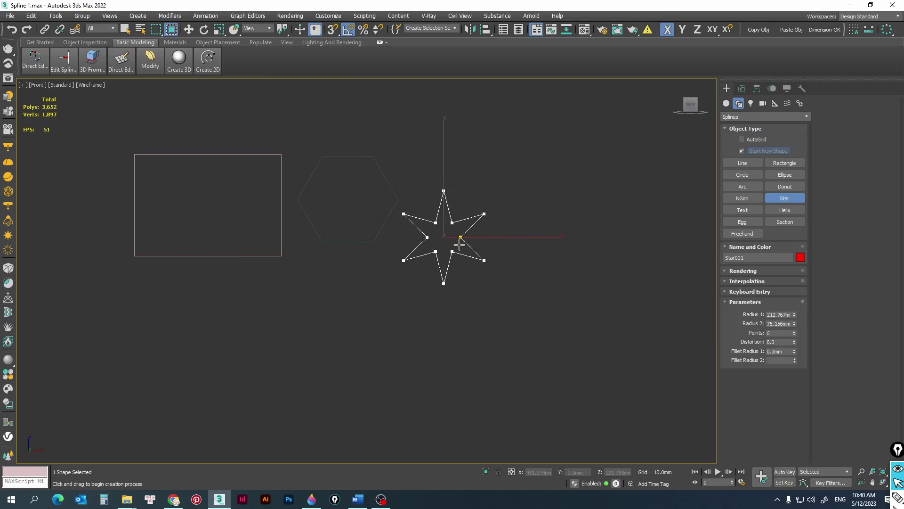
pyautogui.click(457, 240)
pyautogui.click(188, 30)
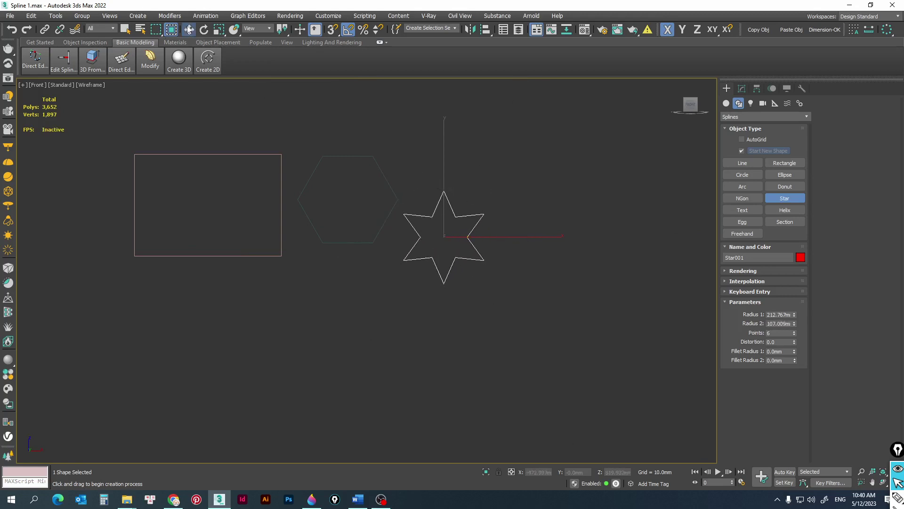
pyautogui.click(742, 89)
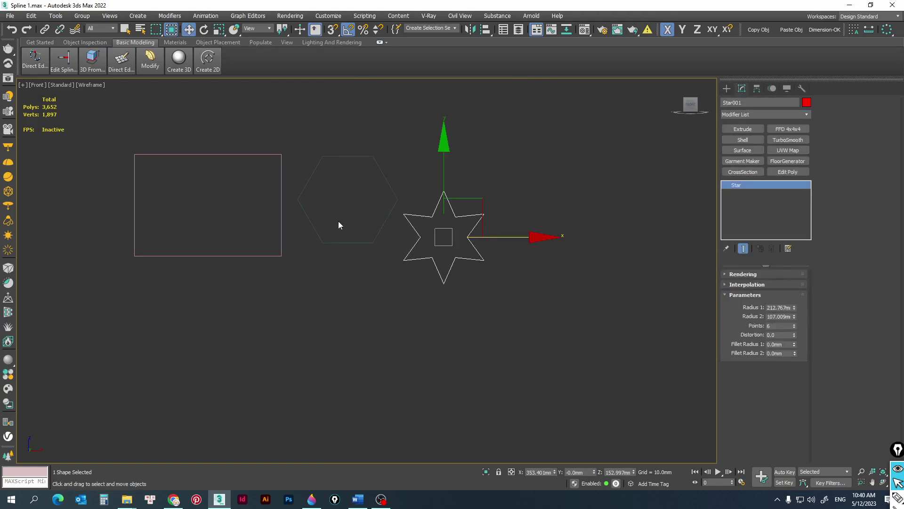
# Step: Switch to the Perspective view and frame the three shapes
pyautogui.scroll(2, 341, 221)
pyautogui.press('p')
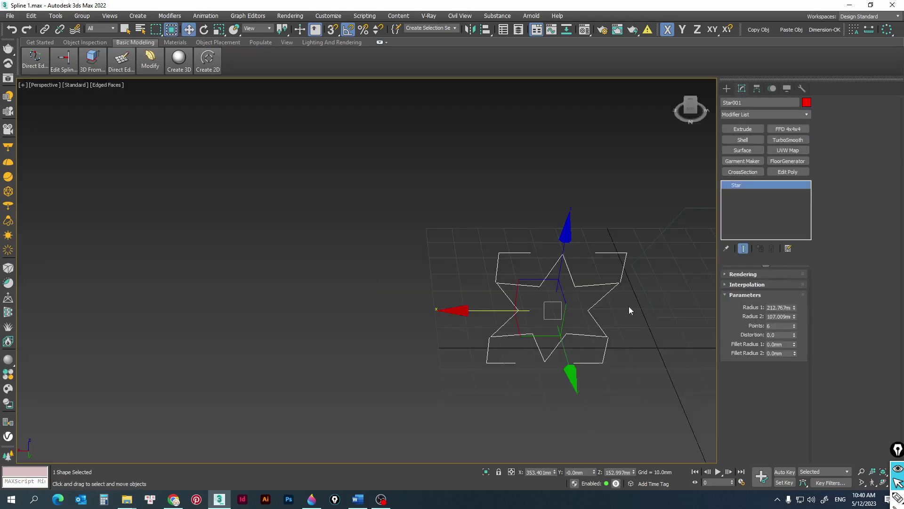
pyautogui.moveTo(632, 309); pyautogui.dragTo(378, 262, button='middle')
pyautogui.scroll(-2, 368, 264)
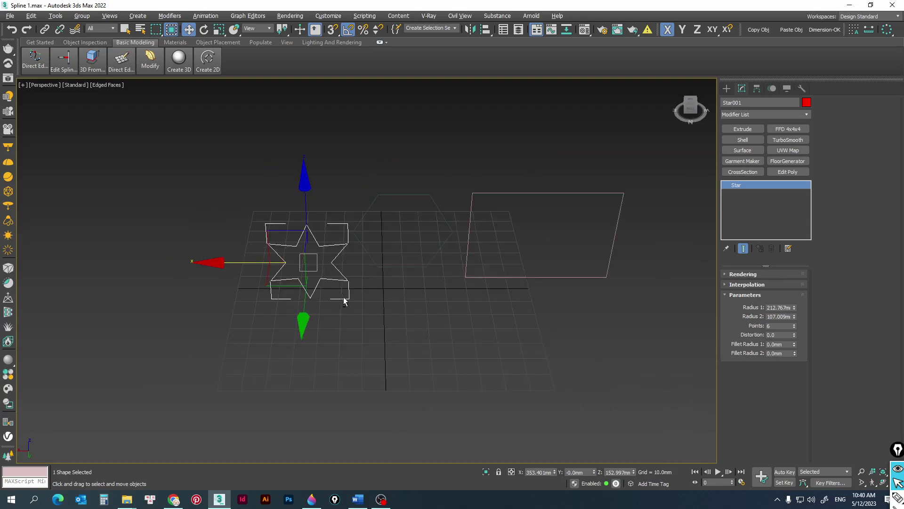
pyautogui.keyDown('alt'); pyautogui.moveTo(344, 298); pyautogui.dragTo(382, 289, button='middle'); pyautogui.keyUp('alt')
pyautogui.scroll(1, 367, 223)
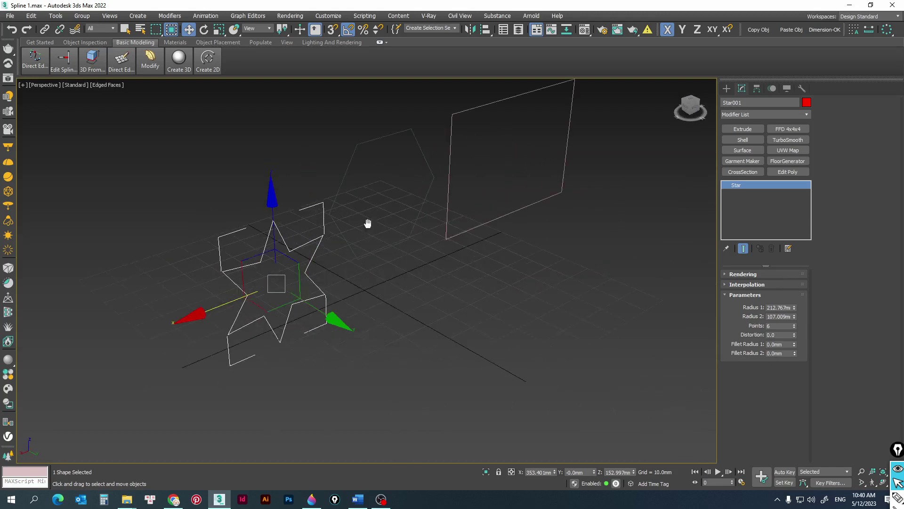
pyautogui.moveTo(367, 222); pyautogui.dragTo(386, 270, button='middle')
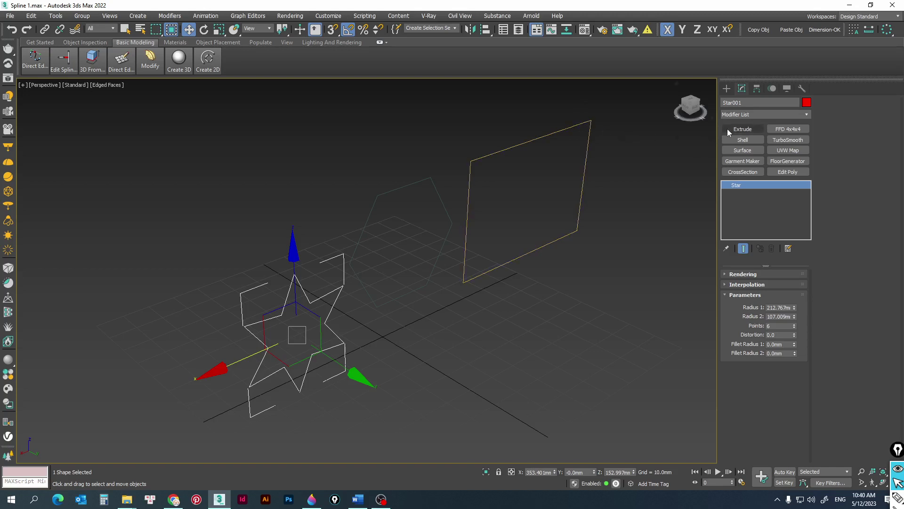
# Step: Extrude the star into a solid 306 mm deep
pyautogui.click(751, 115)
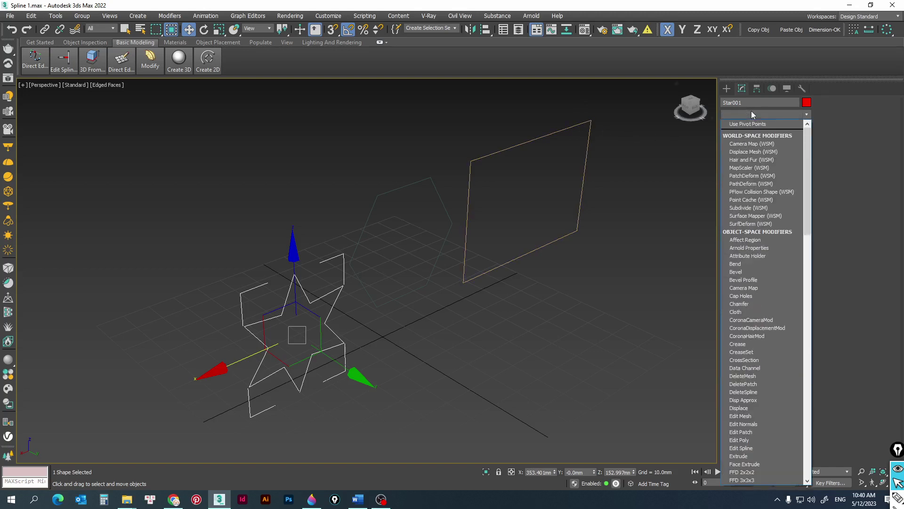
pyautogui.press('e')
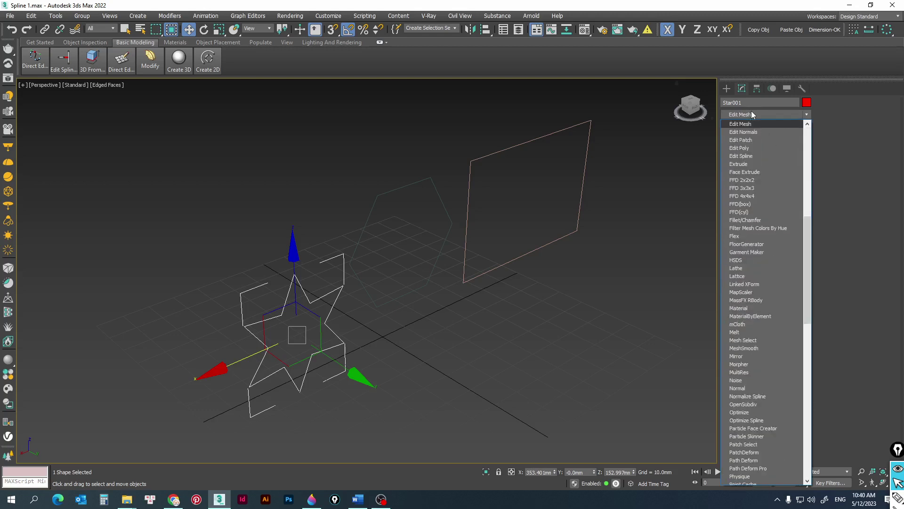
pyautogui.click(753, 163)
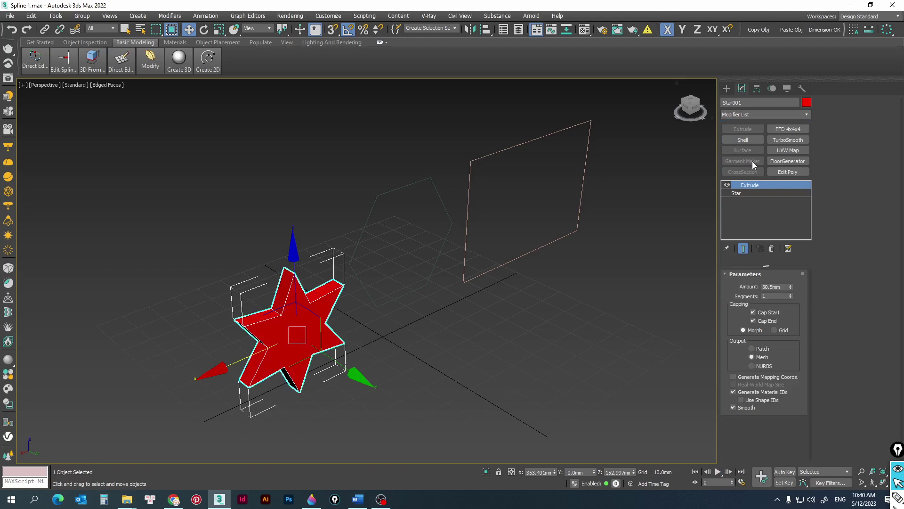
pyautogui.scroll(5, 290, 353)
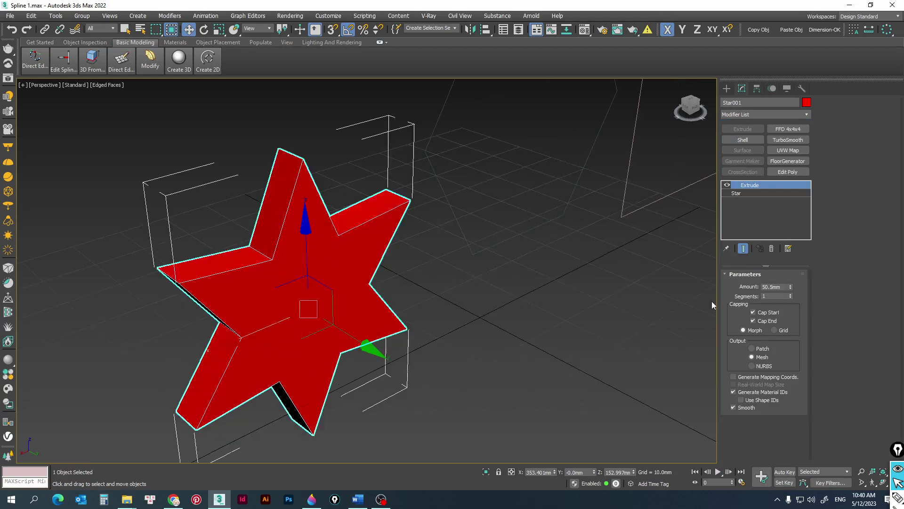
pyautogui.moveTo(789, 286)
pyautogui.mouseDown()
pyautogui.moveTo(741, 339)
pyautogui.moveTo(455, 46)
pyautogui.mouseUp()
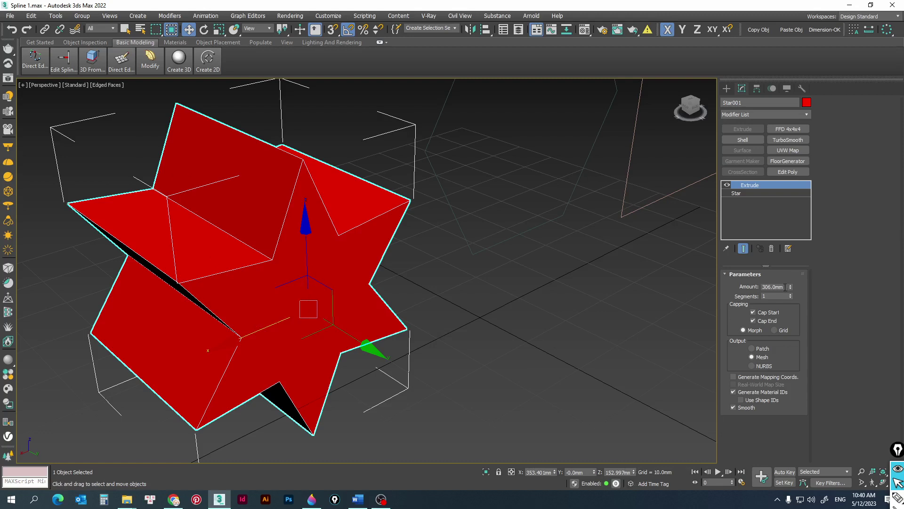
pyautogui.scroll(-3, 487, 227)
pyautogui.moveTo(487, 227); pyautogui.dragTo(320, 306, button='middle')
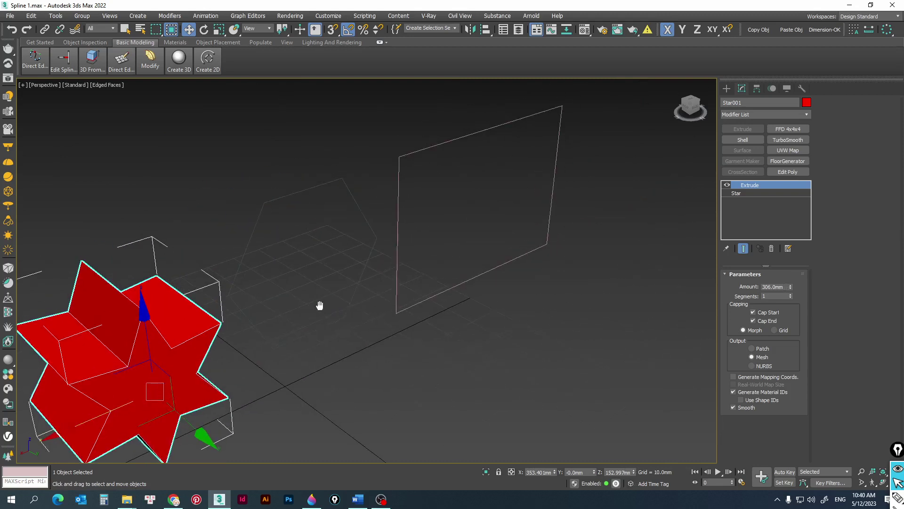
# Step: Select the rectangle and frame it in the view
pyautogui.click(398, 186)
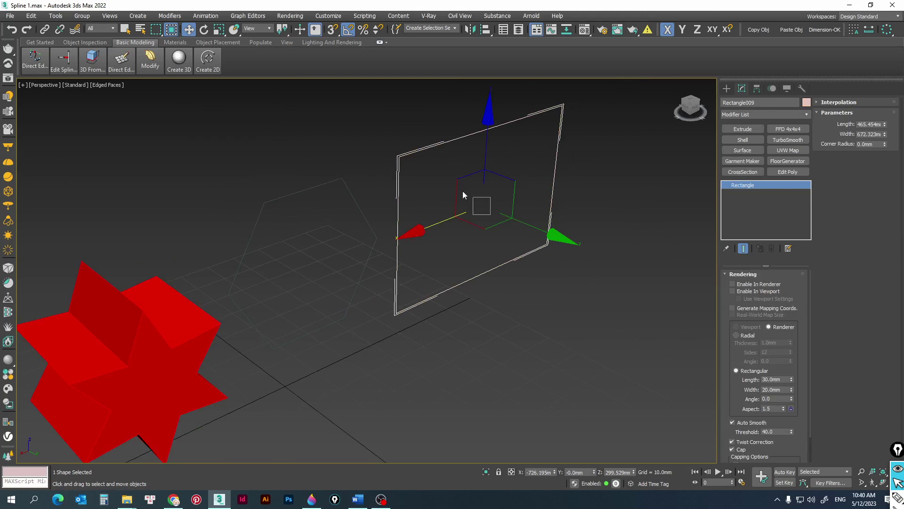
pyautogui.scroll(2, 534, 131)
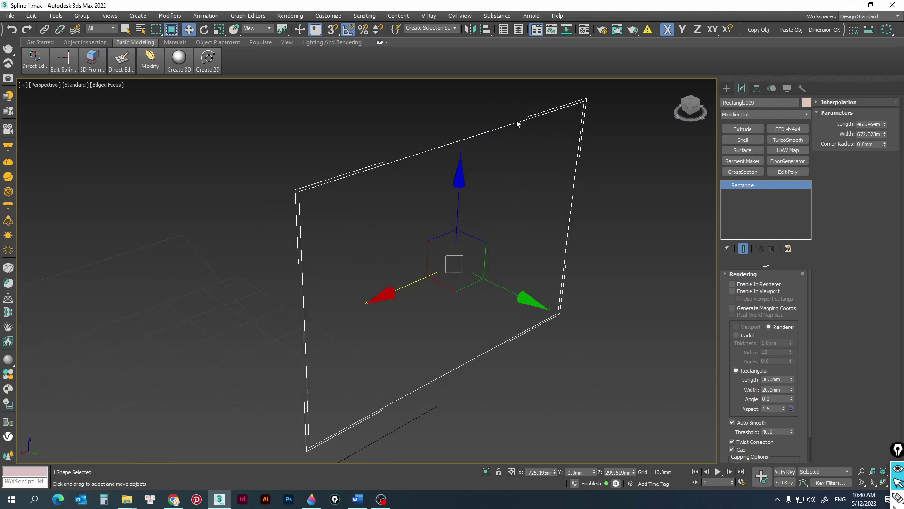
pyautogui.click(179, 60)
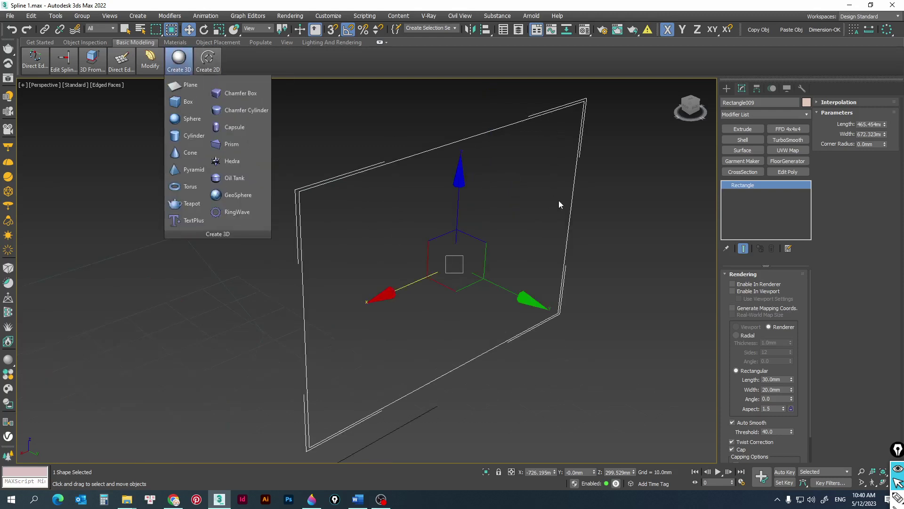
pyautogui.moveTo(561, 202); pyautogui.dragTo(522, 230, button='middle')
pyautogui.click(477, 204)
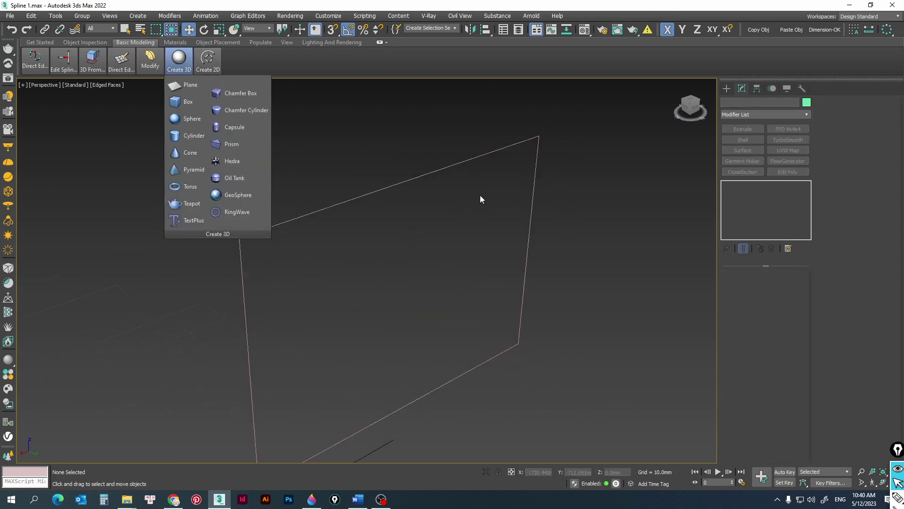
pyautogui.click(483, 154)
pyautogui.scroll(-2, 521, 172)
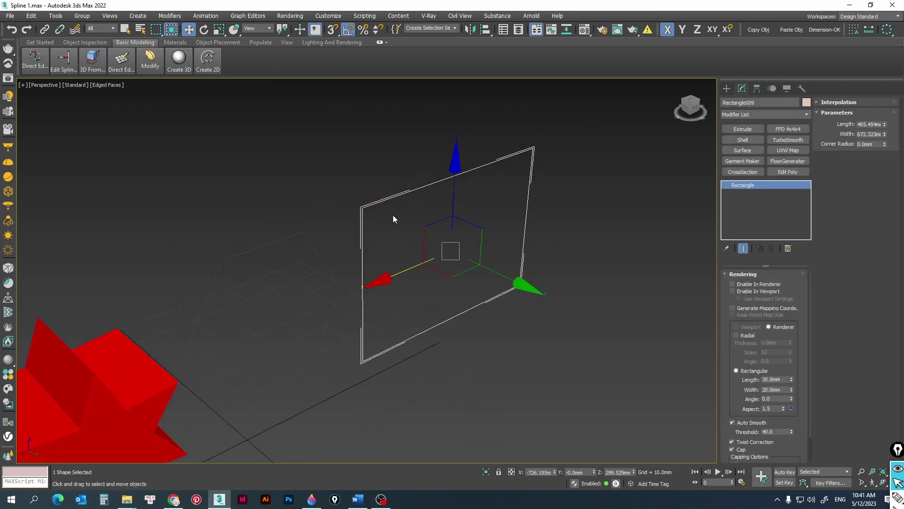
pyautogui.scroll(1, 393, 216)
pyautogui.moveTo(393, 220)
pyautogui.mouseDown(button='middle')
pyautogui.moveTo(375, 210)
pyautogui.moveTo(366, 217)
pyautogui.mouseUp(button='middle')
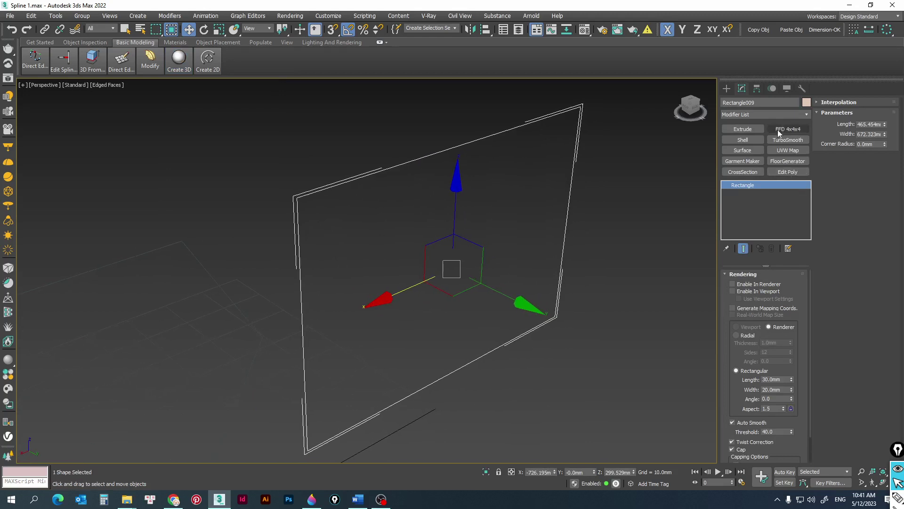
# Step: Add Edit Spline to the rectangle and fillet its upper-left and lower-right corners
pyautogui.click(773, 115)
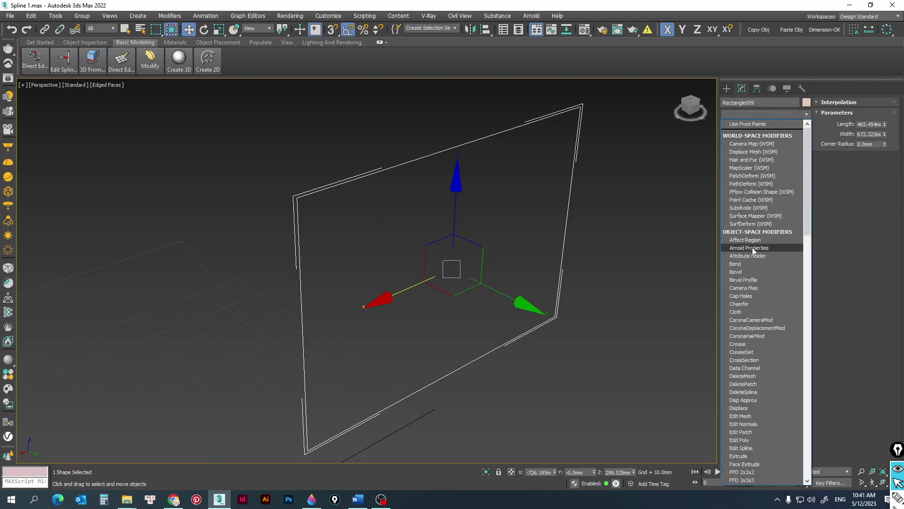
pyautogui.scroll(-6, 753, 248)
pyautogui.scroll(-5, 753, 247)
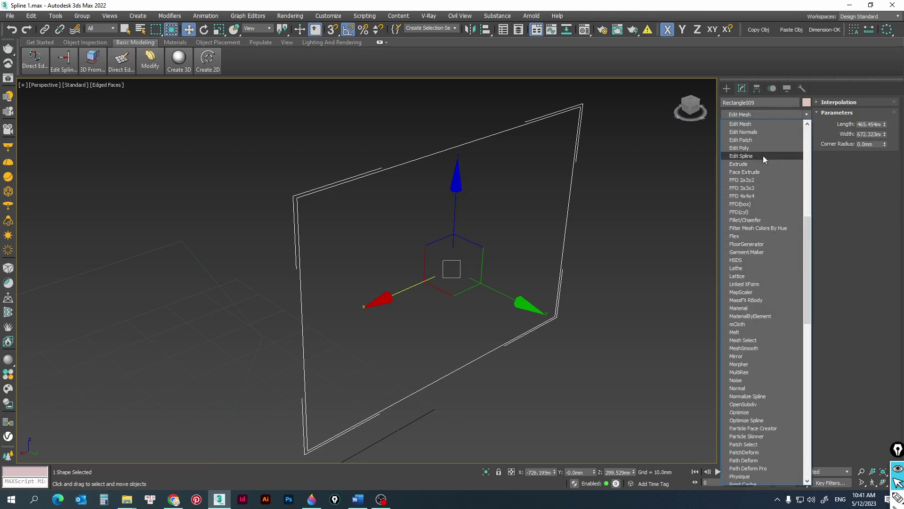
pyautogui.click(763, 156)
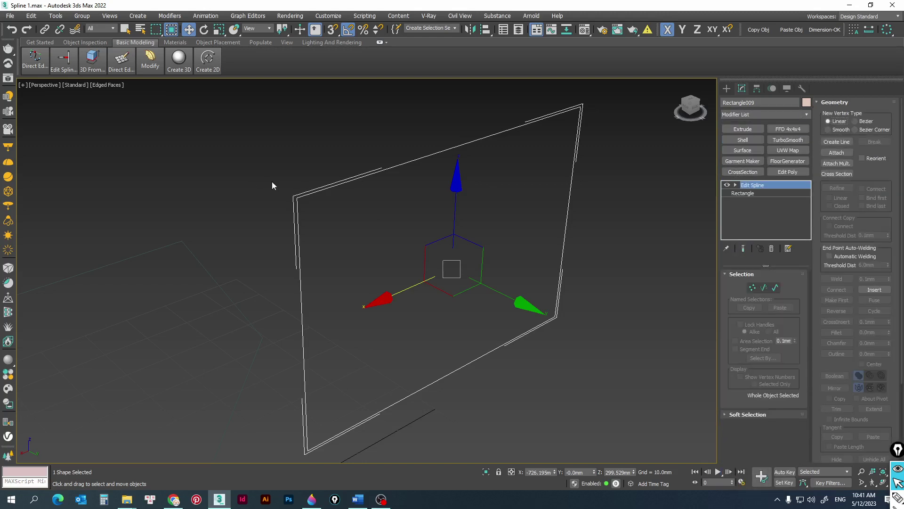
pyautogui.press('1')
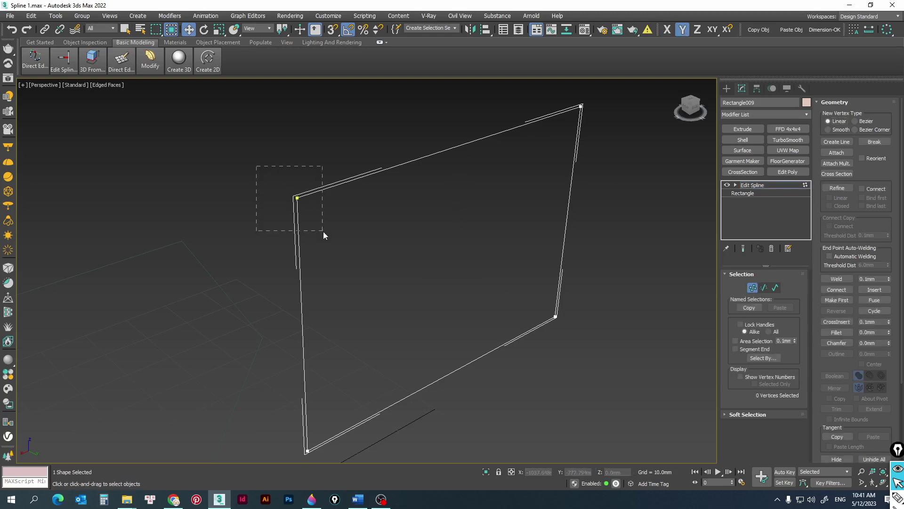
pyautogui.moveTo(323, 231); pyautogui.dragTo(323, 231)
pyautogui.keyDown('ctrl'); pyautogui.click(556, 317); pyautogui.keyUp('ctrl')
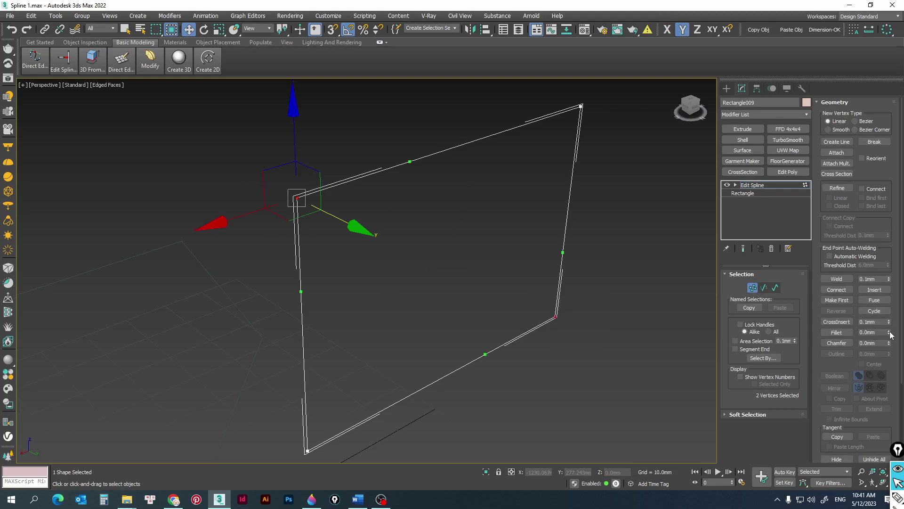
pyautogui.moveTo(889, 333); pyautogui.dragTo(887, 243)
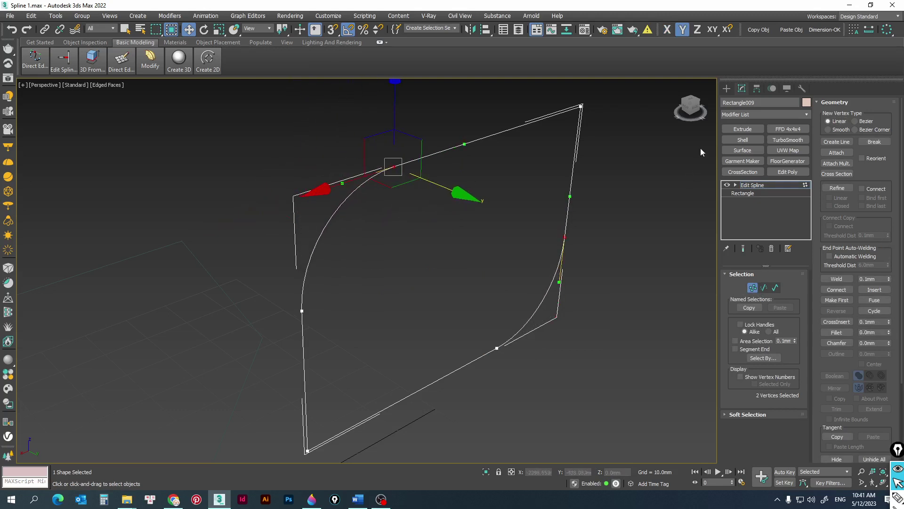
# Step: Extrude the filleted rectangle 25 mm into a thin slab, then clear the selection
pyautogui.click(744, 129)
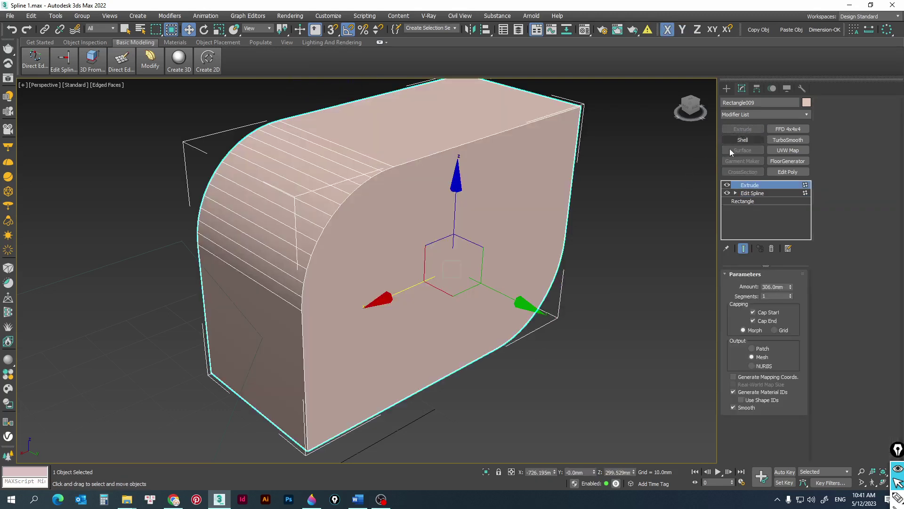
pyautogui.doubleClick(783, 287)
pyautogui.write('25')
pyautogui.press('Return')
pyautogui.moveTo(561, 279); pyautogui.dragTo(521, 231, button='middle')
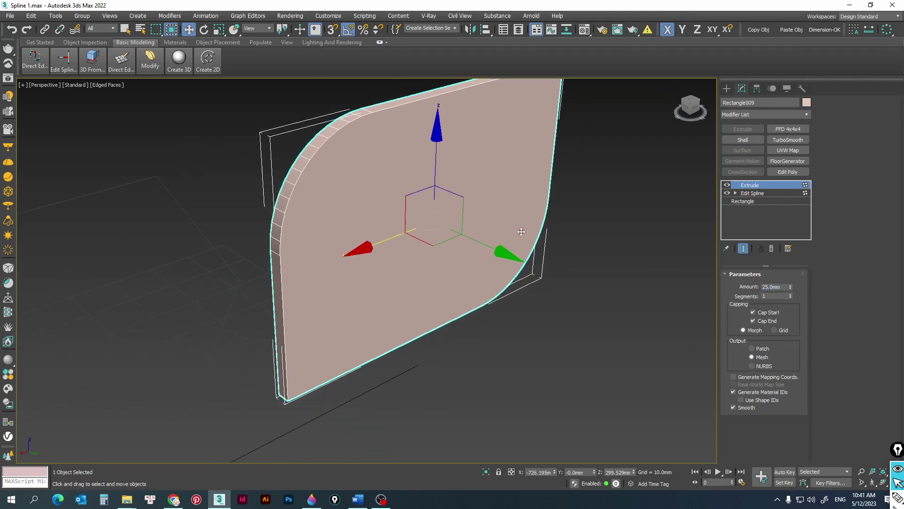
pyautogui.scroll(-3, 522, 232)
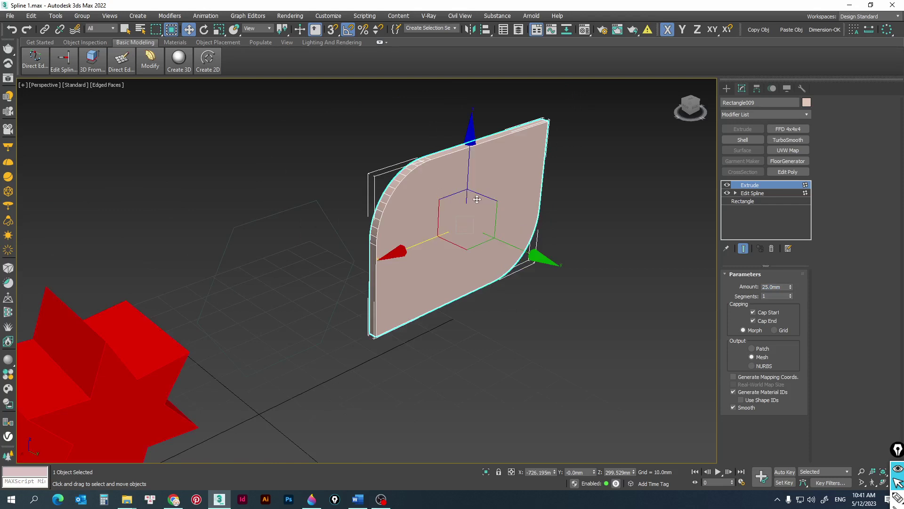
pyautogui.scroll(-3, 477, 200)
pyautogui.moveTo(308, 219); pyautogui.dragTo(327, 219, button='middle')
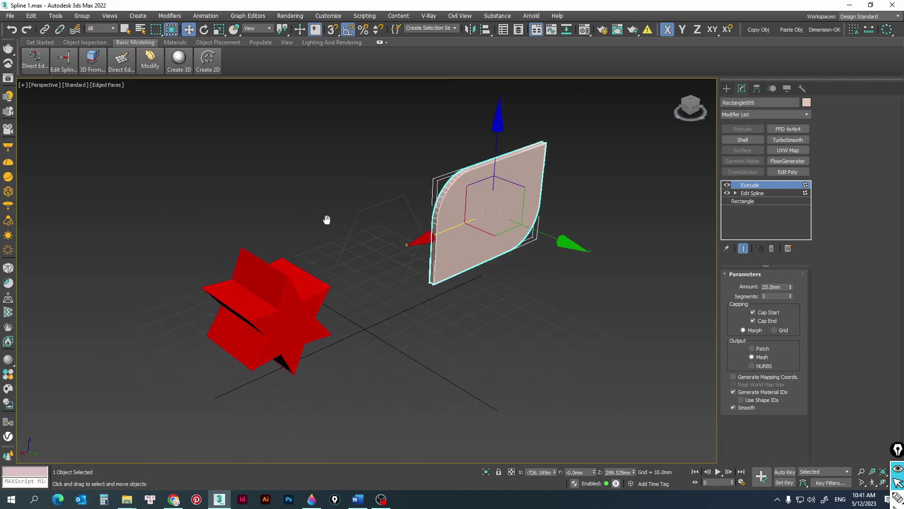
pyautogui.click(356, 207)
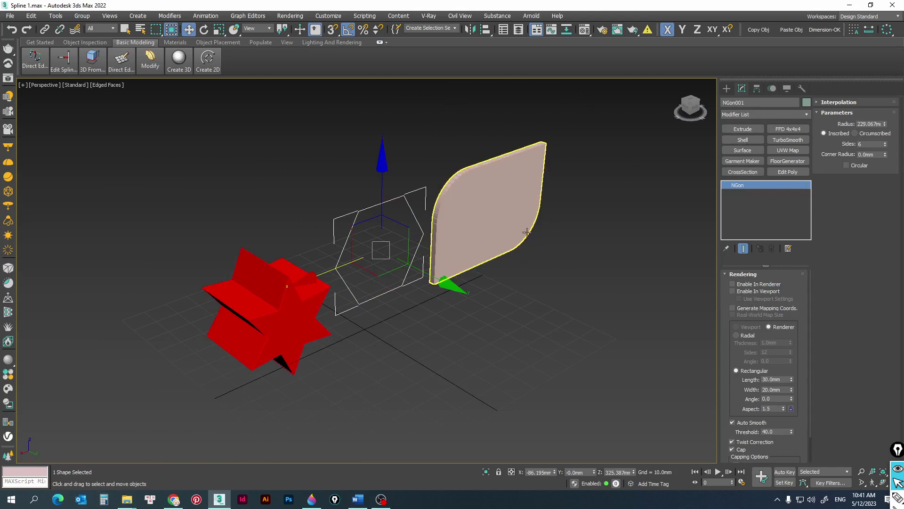
pyautogui.moveTo(545, 247); pyautogui.dragTo(579, 254)
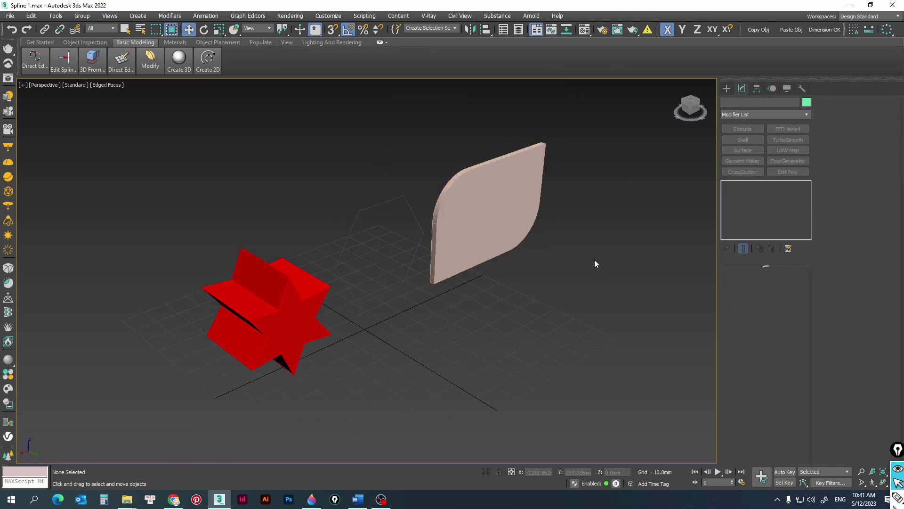
# Step: Delete all the objects from the Top view and hide the grid
pyautogui.press('t')
pyautogui.scroll(-3, 408, 226)
pyautogui.scroll(-3, 397, 226)
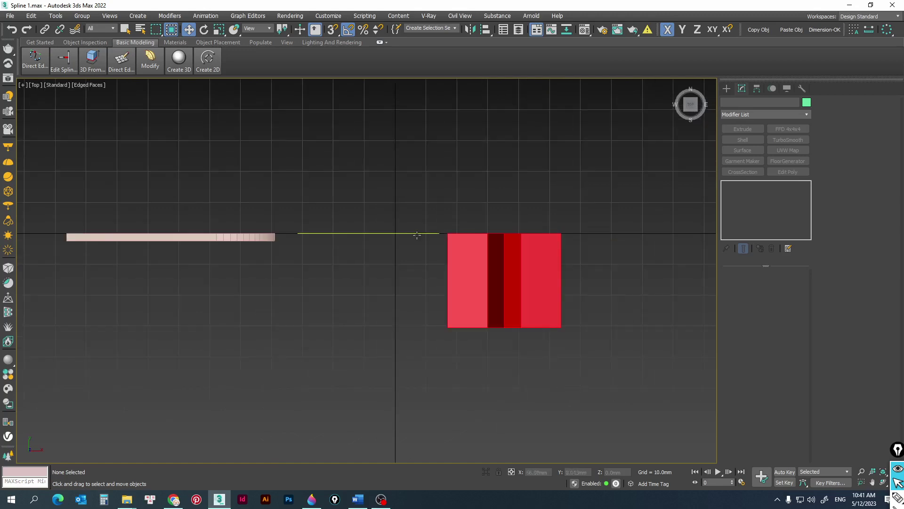
pyautogui.moveTo(448, 267); pyautogui.dragTo(268, 210, button='middle')
pyautogui.scroll(-3, 422, 230)
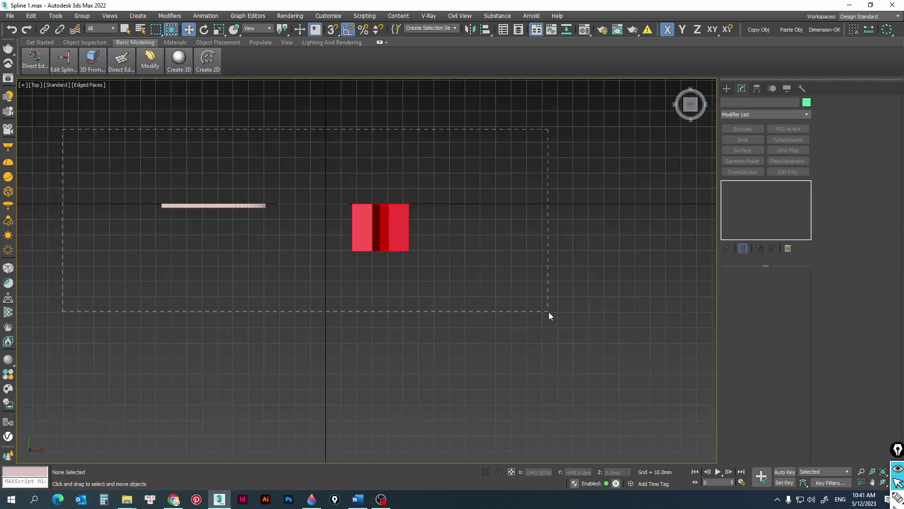
pyautogui.moveTo(549, 312); pyautogui.dragTo(489, 284)
pyautogui.scroll(-2, 489, 282)
pyautogui.press('Delete')
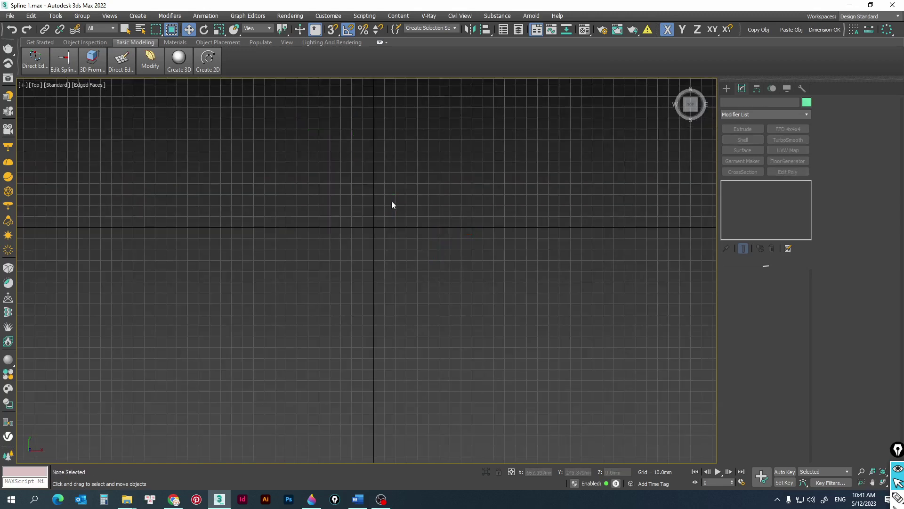
pyautogui.press('g')
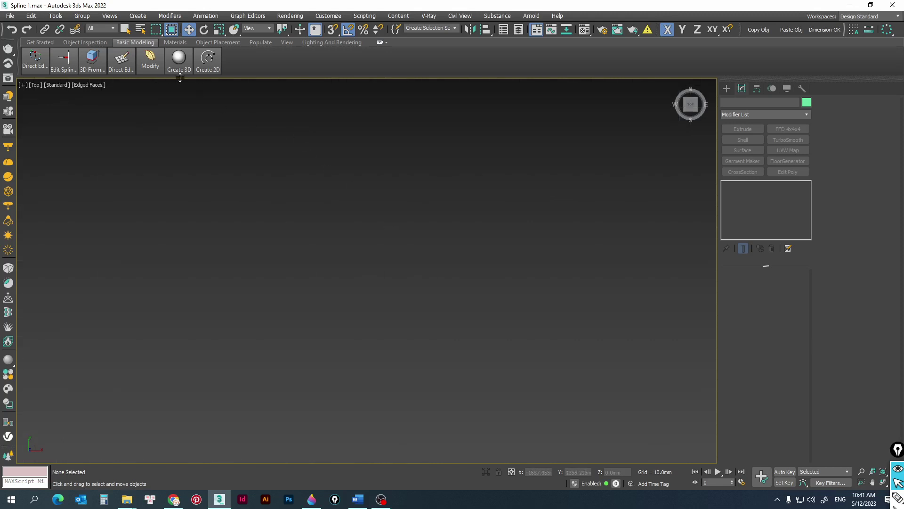
# Step: Draw an 800 mm × 800 mm square rectangle in Top view and view it in Perspective
pyautogui.click(208, 59)
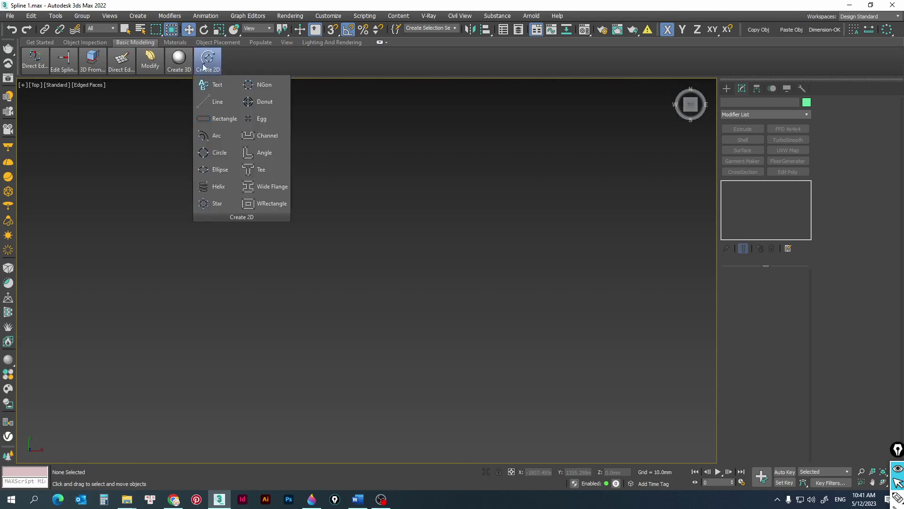
pyautogui.click(216, 119)
pyautogui.moveTo(360, 241); pyautogui.dragTo(458, 336)
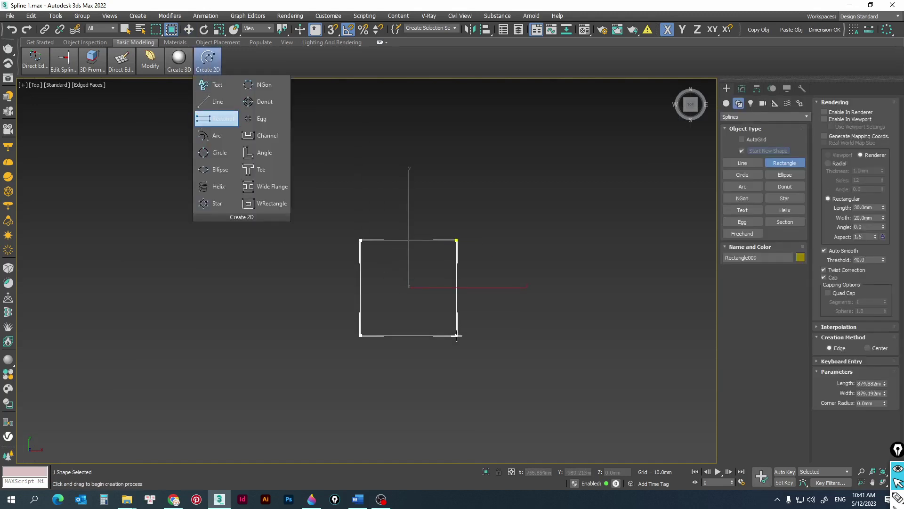
pyautogui.doubleClick(860, 383)
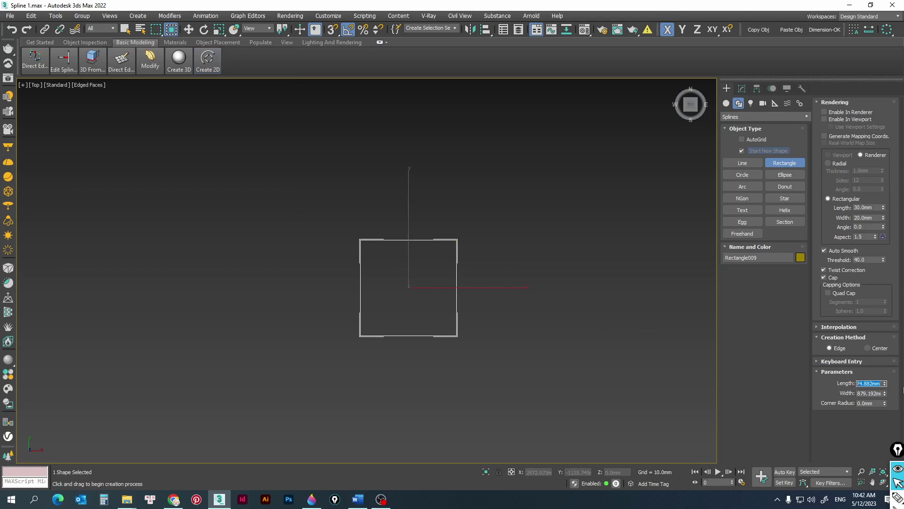
pyautogui.write('00')
pyautogui.press('Tab')
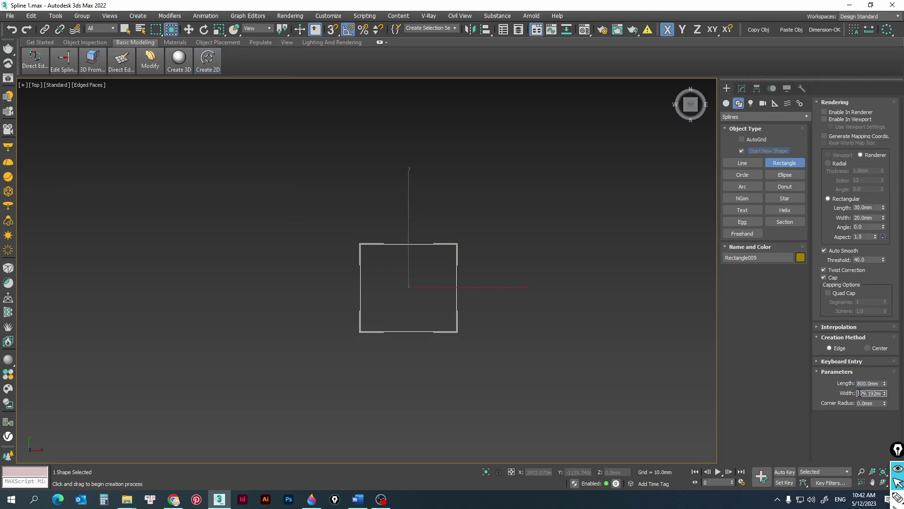
pyautogui.write('800')
pyautogui.press('Return')
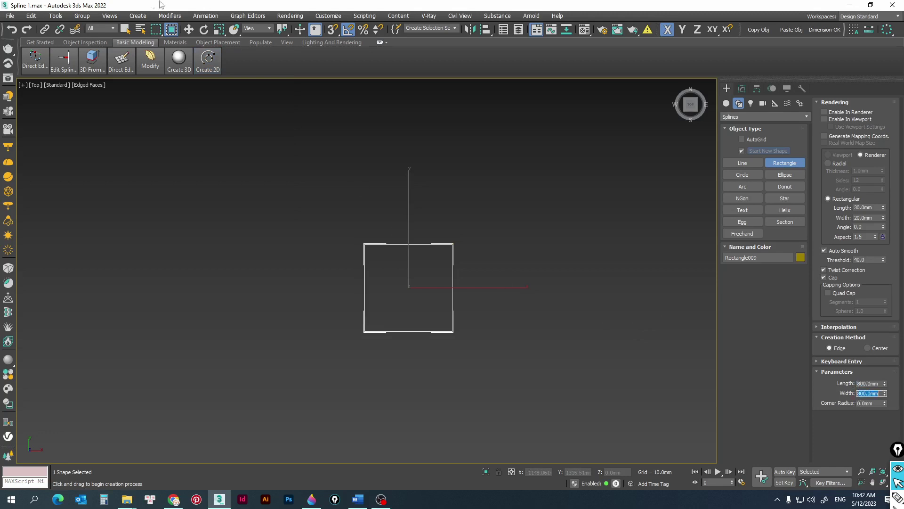
pyautogui.click(189, 30)
pyautogui.press('p')
pyautogui.scroll(-2, 336, 250)
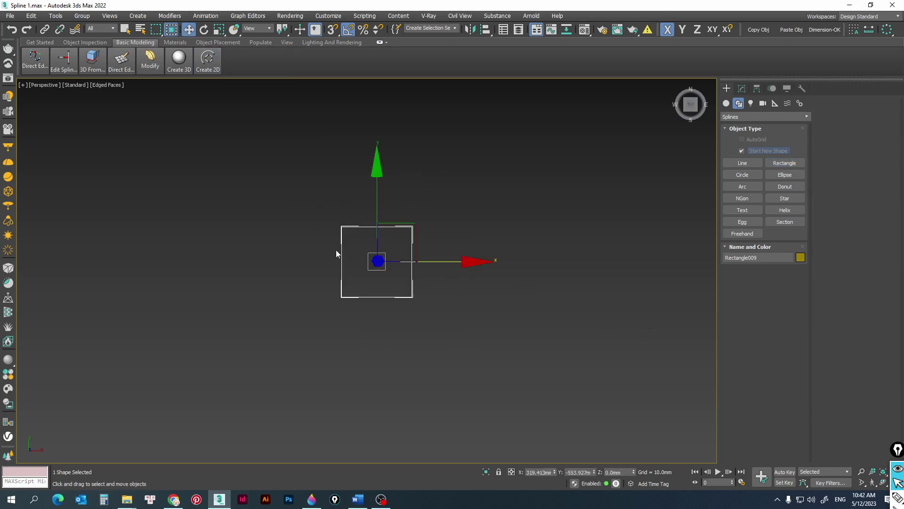
pyautogui.scroll(4, 384, 263)
pyautogui.moveTo(384, 262)
pyautogui.keyDown('alt'); pyautogui.mouseDown(button='middle')
pyautogui.moveTo(416, 247)
pyautogui.moveTo(413, 239)
pyautogui.mouseUp(button='middle'); pyautogui.keyUp('alt')
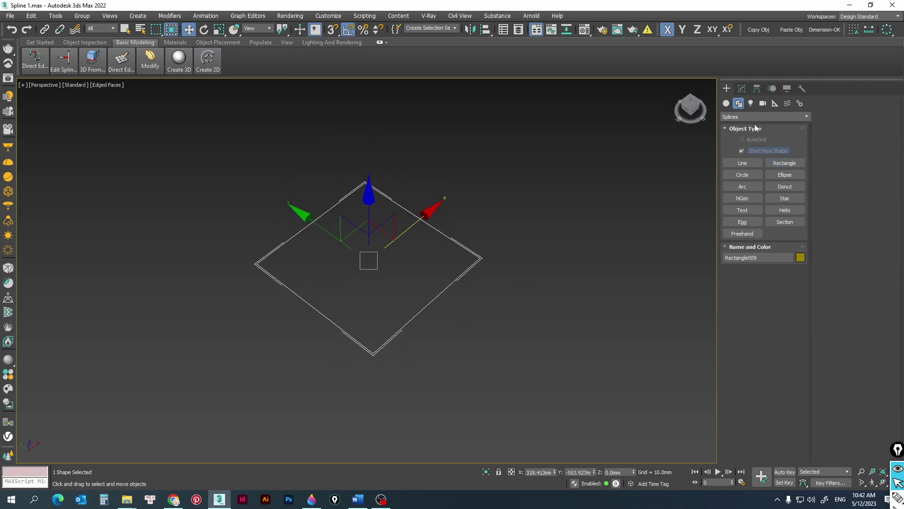
# Step: Add a Bend modifier to the square, remove it again, and reopen the modifier list
pyautogui.click(742, 89)
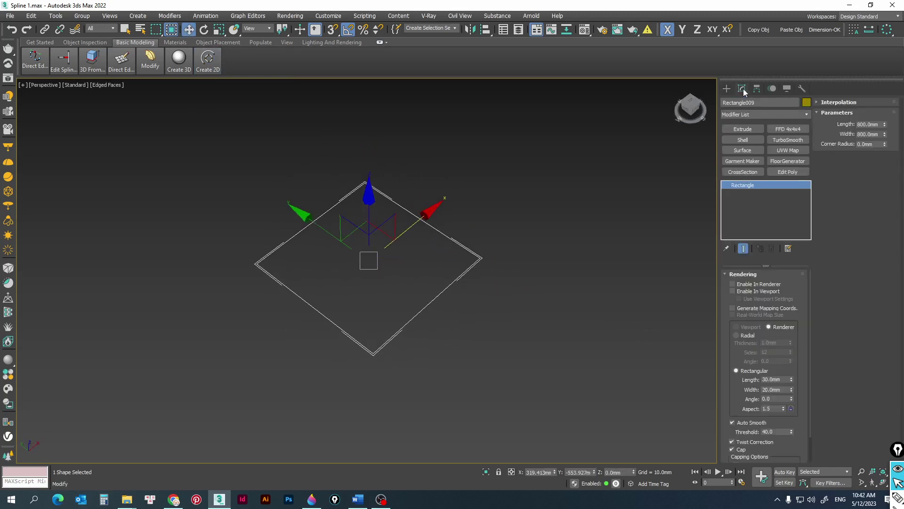
pyautogui.click(747, 114)
pyautogui.press('b')
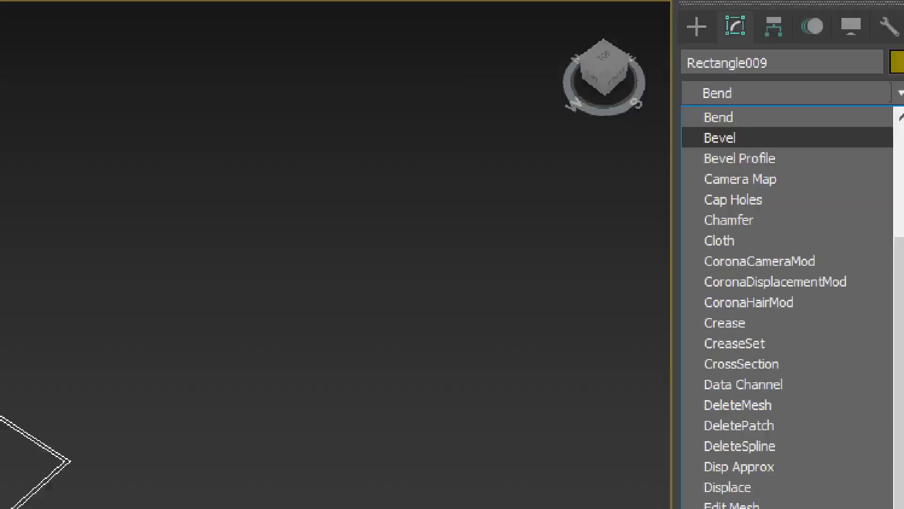
pyautogui.click(747, 128)
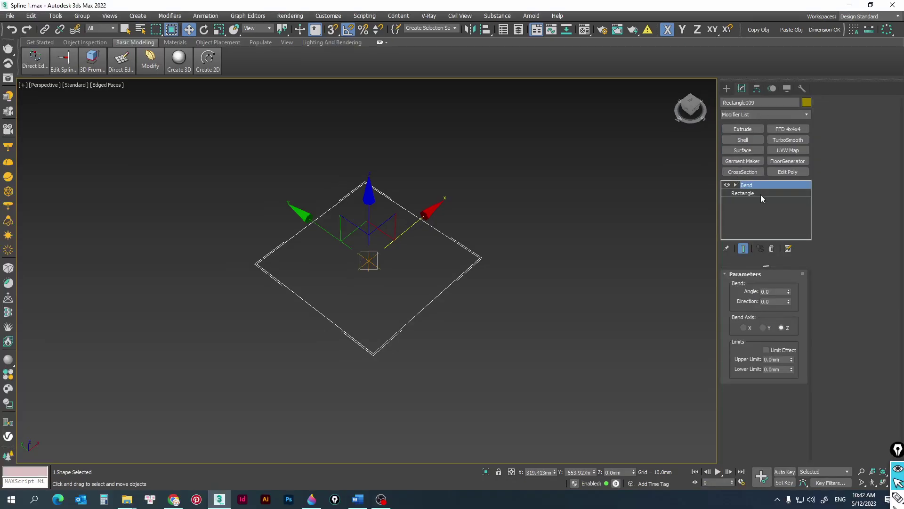
pyautogui.rightClick(766, 185)
pyautogui.click(787, 200)
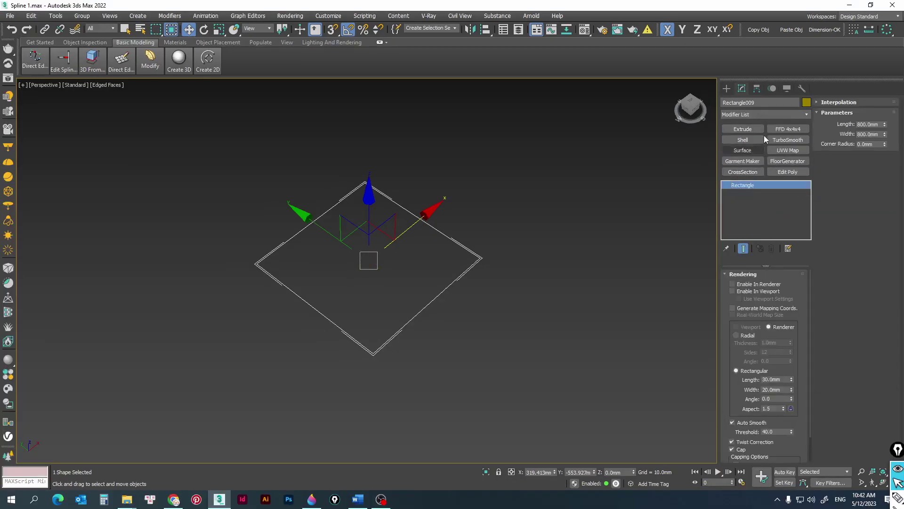
pyautogui.click(765, 114)
# Step: Add a Bevel to the square with Start Outline 0 and Level 1 Height 100 mm
pyautogui.press('b')
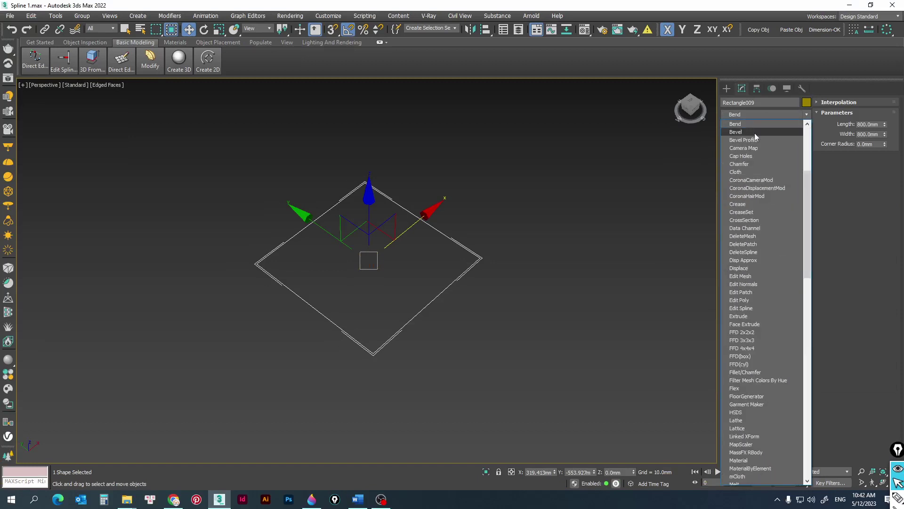
pyautogui.click(748, 132)
pyautogui.scroll(2, 389, 305)
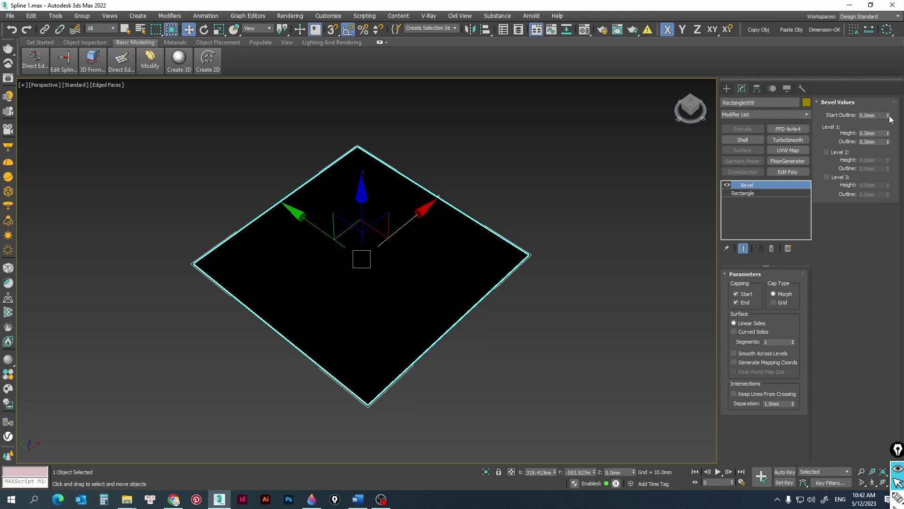
pyautogui.moveTo(888, 115)
pyautogui.mouseDown()
pyautogui.moveTo(887, 60)
pyautogui.moveTo(889, 135)
pyautogui.moveTo(883, 76)
pyautogui.mouseUp()
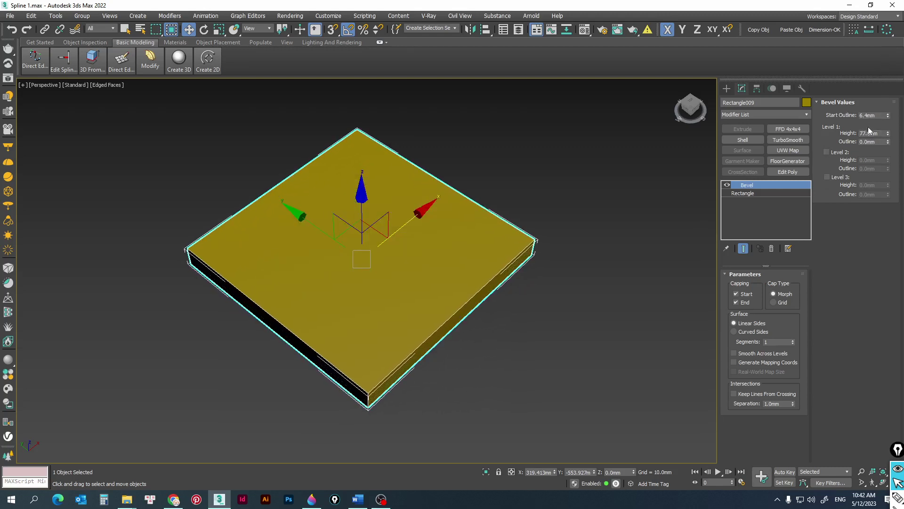
pyautogui.doubleClick(879, 116)
pyautogui.press('Tab')
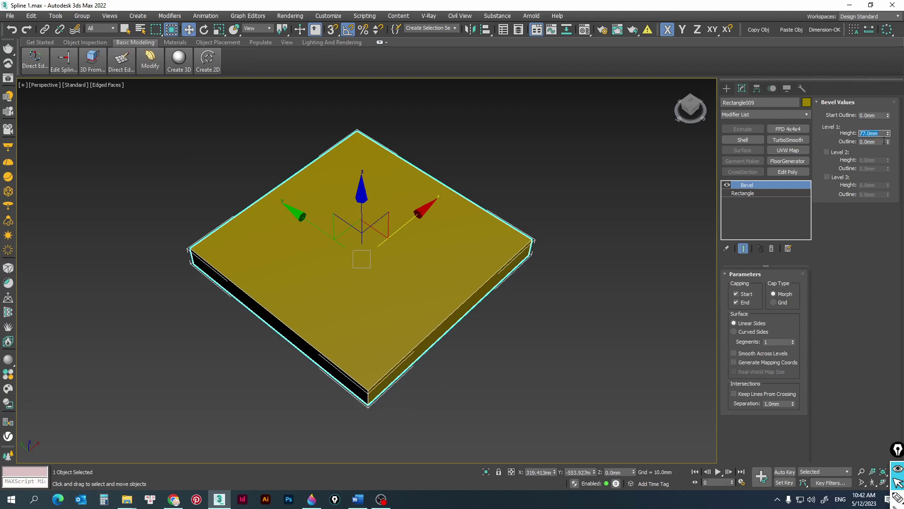
pyautogui.write('100')
pyautogui.press('Tab')
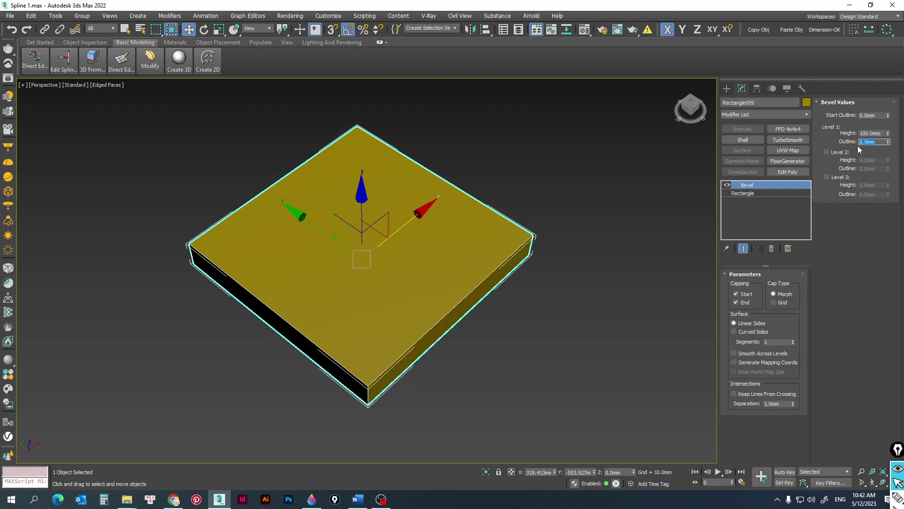
# Step: Set Level 1 Outline to -50 mm and enable a tall Level 2
pyautogui.moveTo(888, 142)
pyautogui.mouseDown()
pyautogui.moveTo(894, 38)
pyautogui.moveTo(864, 153)
pyautogui.moveTo(869, 132)
pyautogui.moveTo(875, 202)
pyautogui.mouseUp()
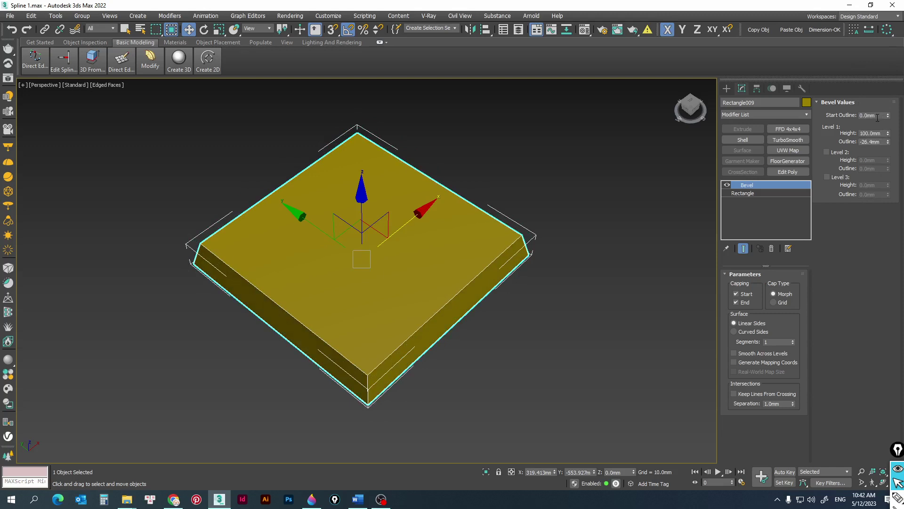
pyautogui.moveTo(877, 118)
pyautogui.mouseDown()
pyautogui.moveTo(850, 121)
pyautogui.moveTo(859, 142)
pyautogui.mouseUp()
pyautogui.write('-50')
pyautogui.click(885, 133)
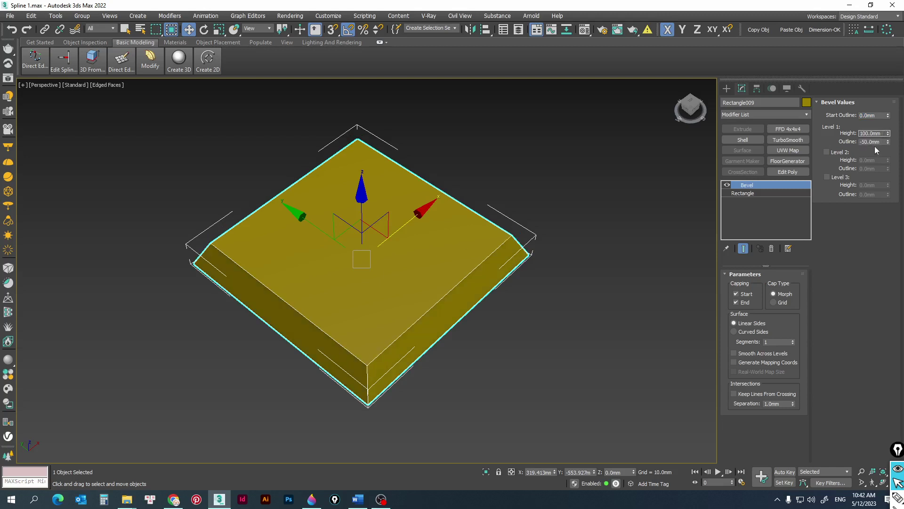
pyautogui.click(827, 152)
pyautogui.moveTo(888, 160); pyautogui.dragTo(888, 137)
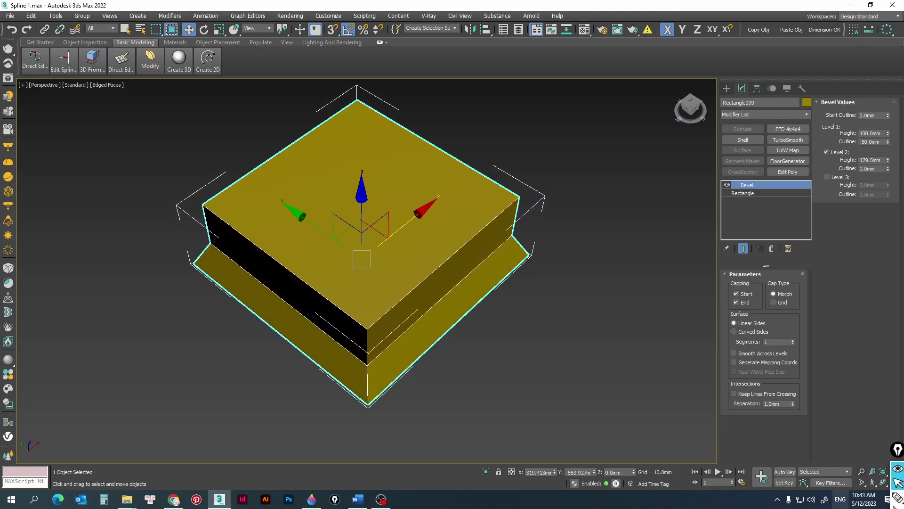
# Step: Set bevel Level 2 to 100 mm height and 50 mm outline so it flares outward
pyautogui.doubleClick(879, 161)
pyautogui.write('100')
pyautogui.press('Tab')
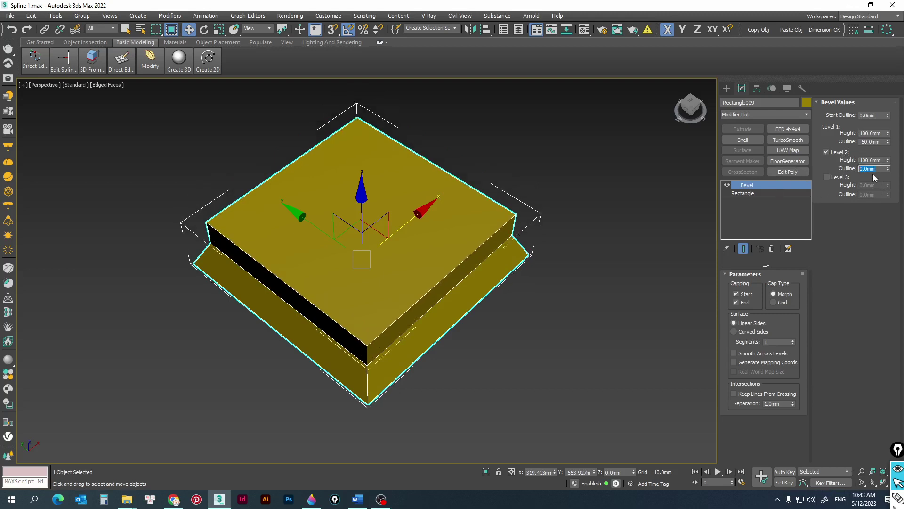
pyautogui.write('50')
pyautogui.press('Return')
pyautogui.keyDown('alt'); pyautogui.moveTo(477, 300); pyautogui.dragTo(456, 283, button='middle'); pyautogui.keyUp('alt')
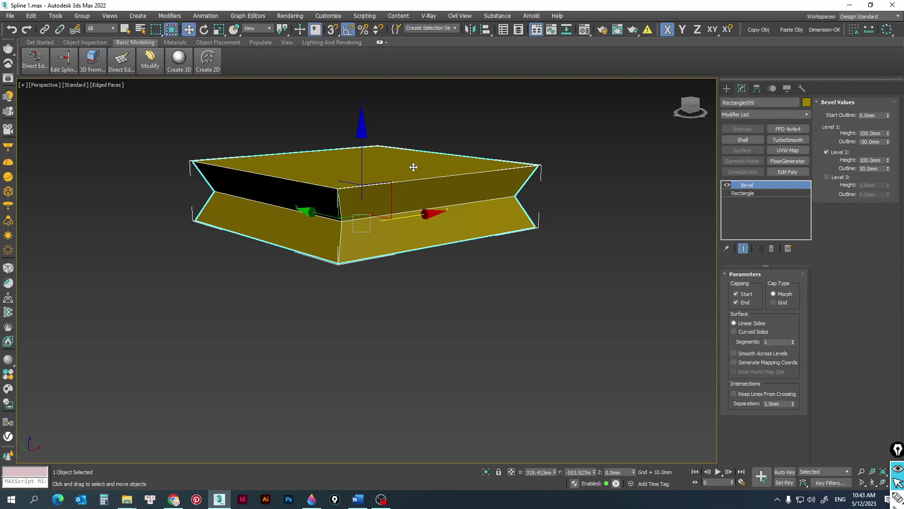
# Step: Enable bevel Level 3 with a 223.5 mm height, then deselect the box
pyautogui.click(826, 177)
pyautogui.moveTo(889, 189); pyautogui.dragTo(889, 151)
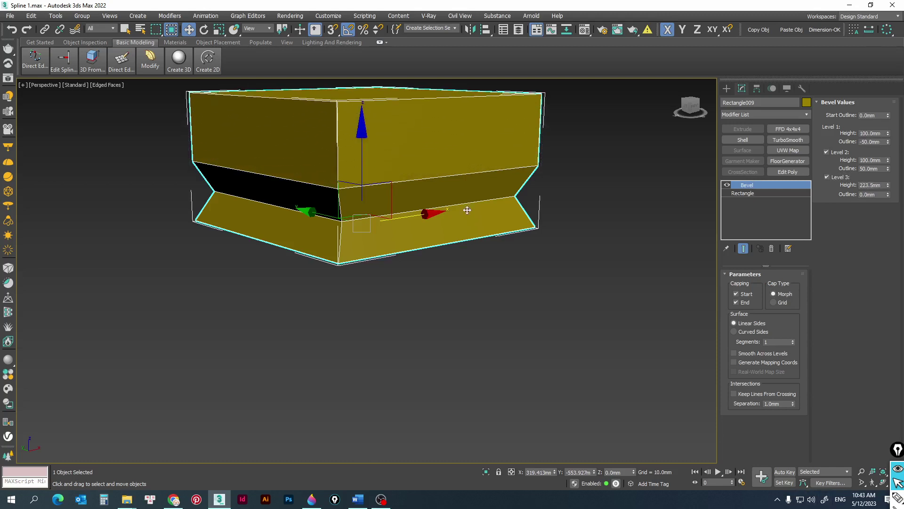
pyautogui.moveTo(332, 181)
pyautogui.keyDown('alt'); pyautogui.mouseDown(button='middle')
pyautogui.moveTo(339, 228)
pyautogui.moveTo(353, 238)
pyautogui.mouseUp(button='middle'); pyautogui.keyUp('alt')
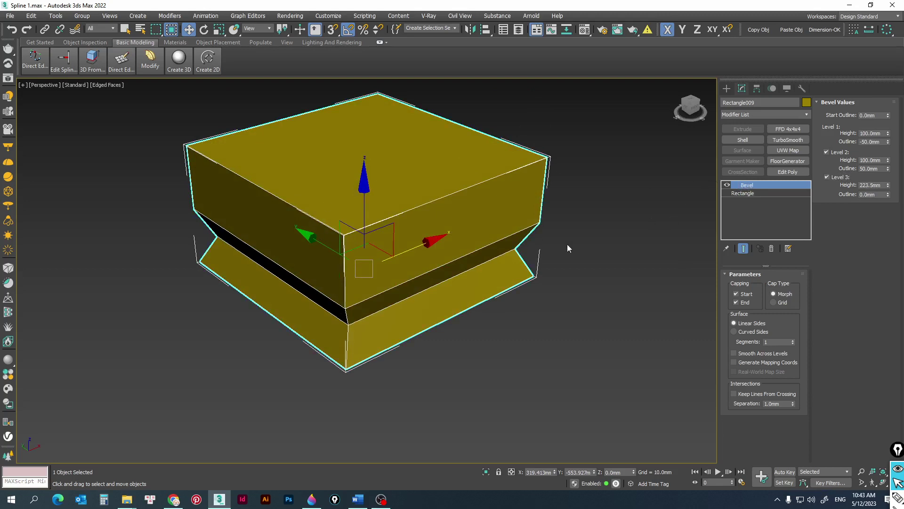
pyautogui.click(662, 238)
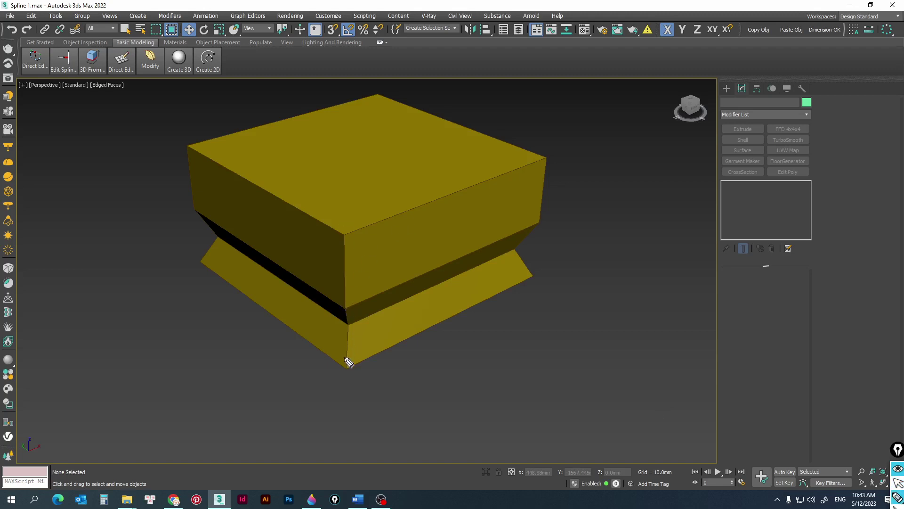
pyautogui.moveTo(349, 361); pyautogui.dragTo(334, 222)
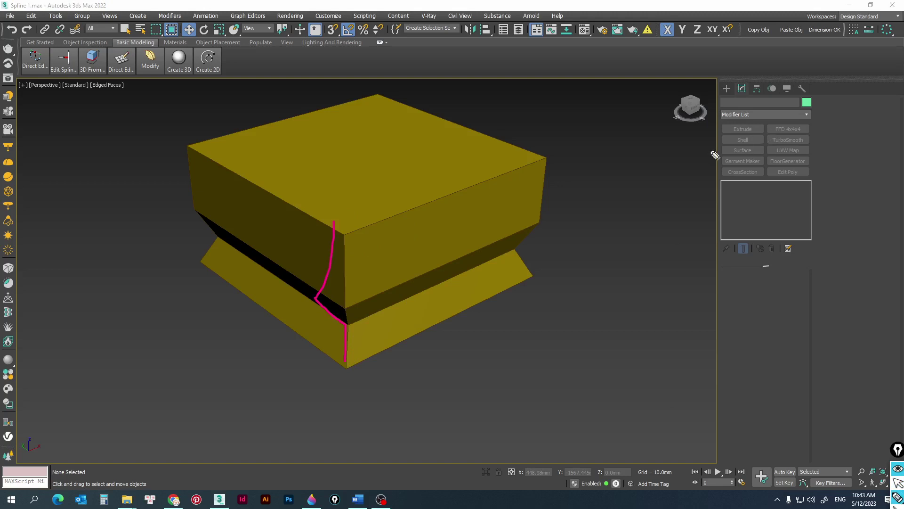
pyautogui.click(416, 209)
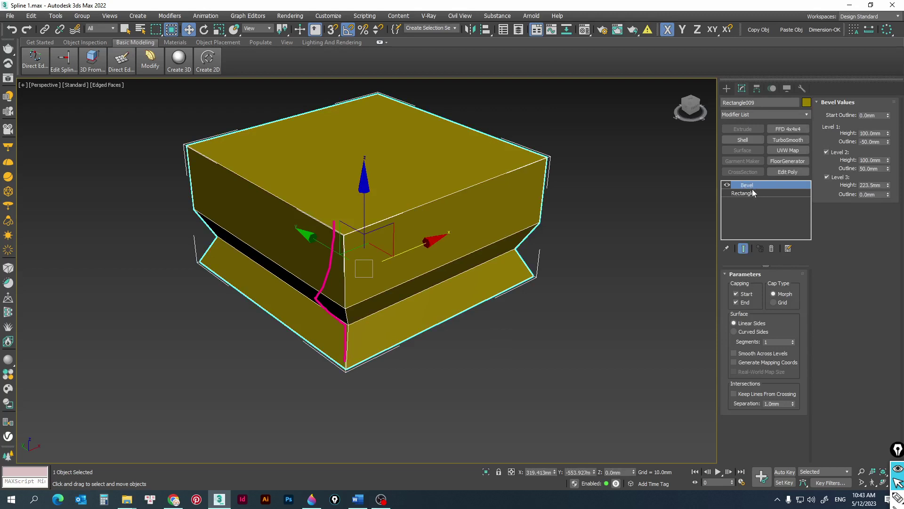
pyautogui.moveTo(731, 187); pyautogui.dragTo(785, 186)
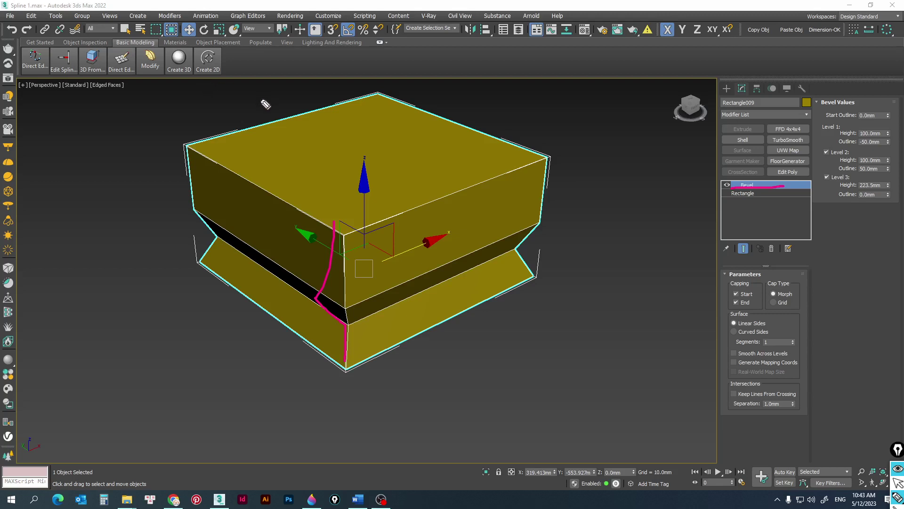
pyautogui.hotkey('ctrl', 'shift', '1')
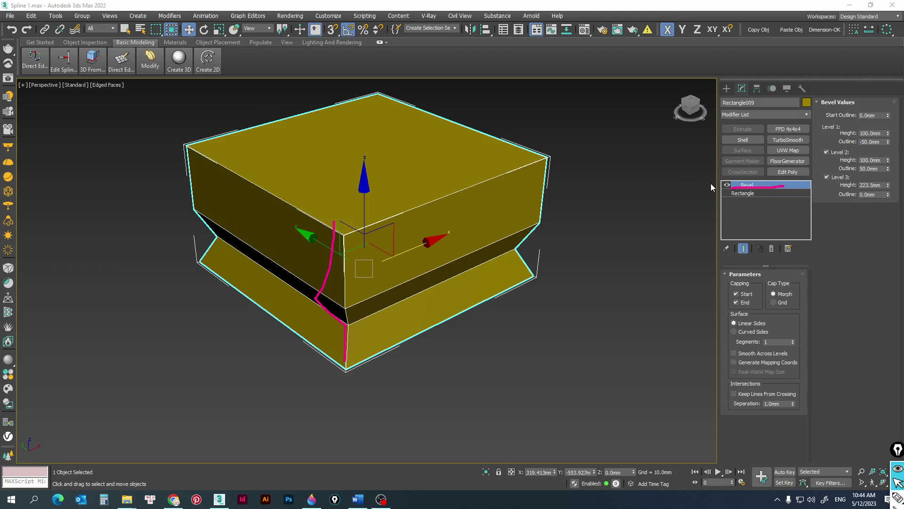
pyautogui.click(608, 222)
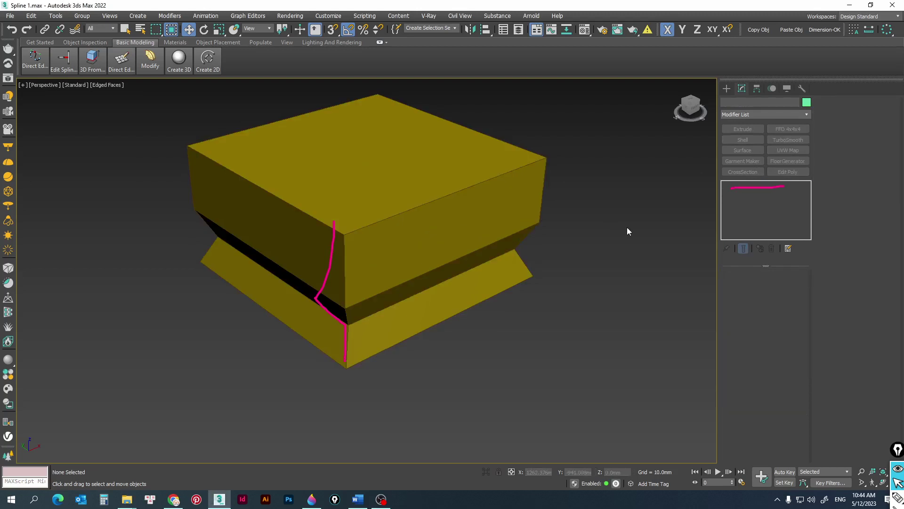
pyautogui.click(415, 210)
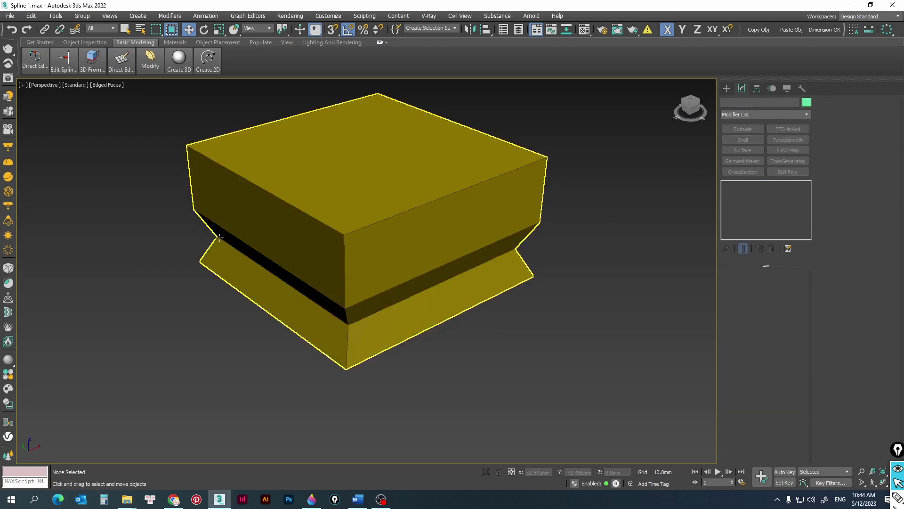
# Step: Delete the beveled pedestal box so the viewport is empty
pyautogui.press('Delete')
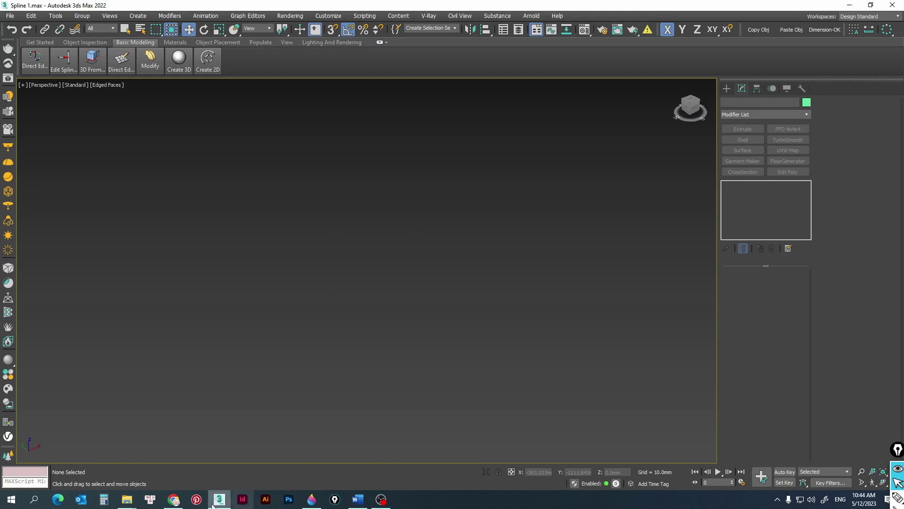
pyautogui.click(174, 499)
pyautogui.click(276, 8)
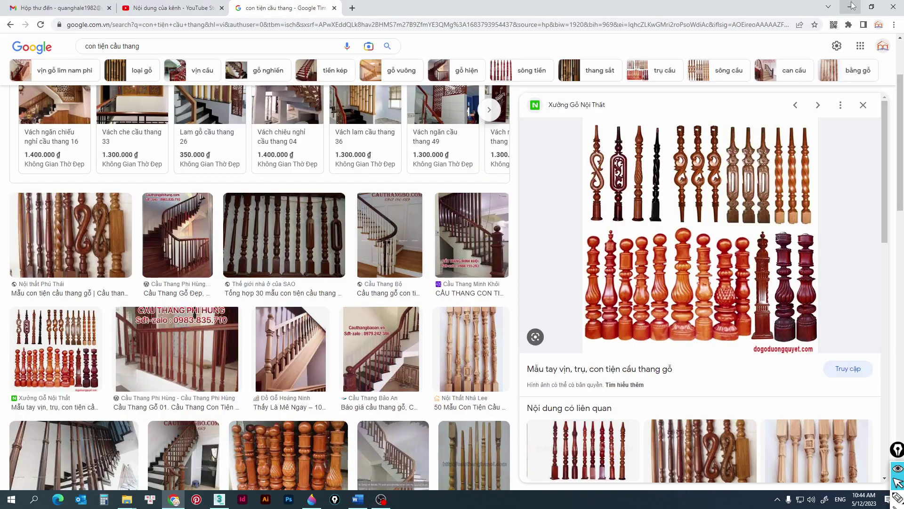
pyautogui.click(223, 503)
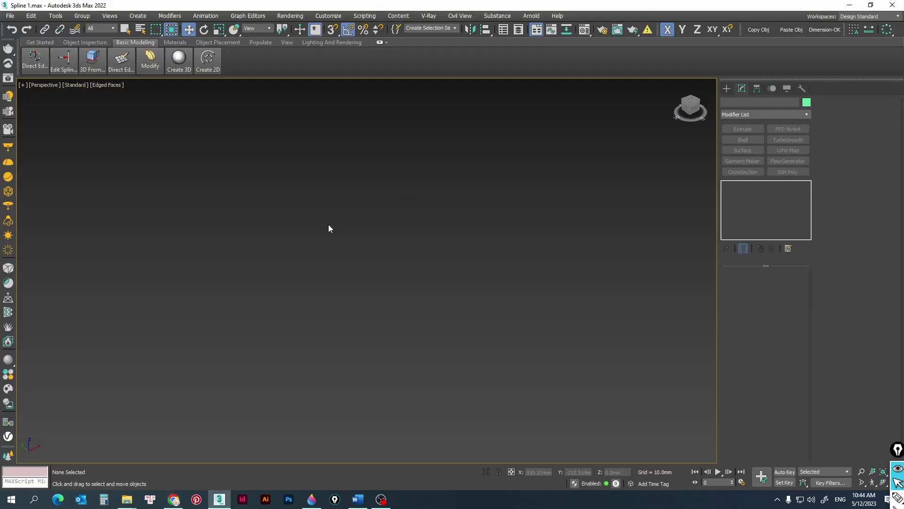
# Step: Switch to a Front wireframe view with the grid shown, and pan it
pyautogui.press('f')
pyautogui.press('7')
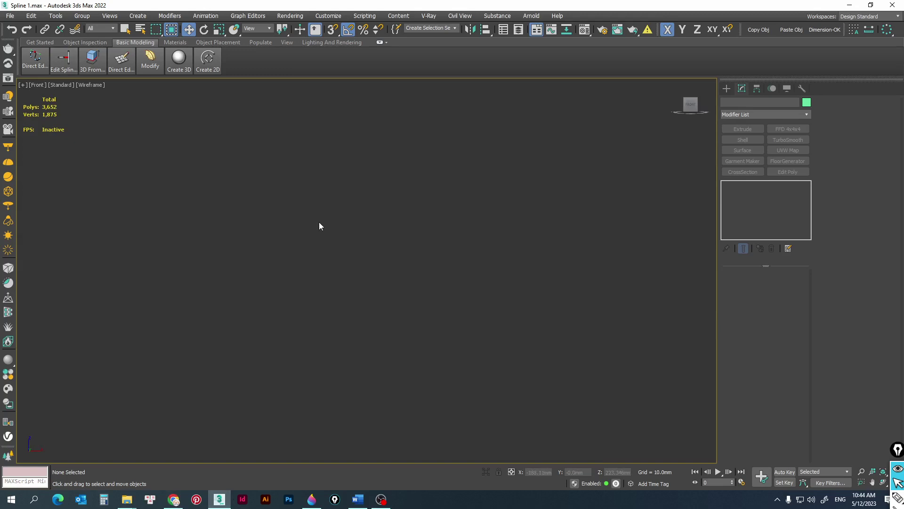
pyautogui.press('g')
pyautogui.moveTo(386, 248); pyautogui.dragTo(415, 313, button='middle')
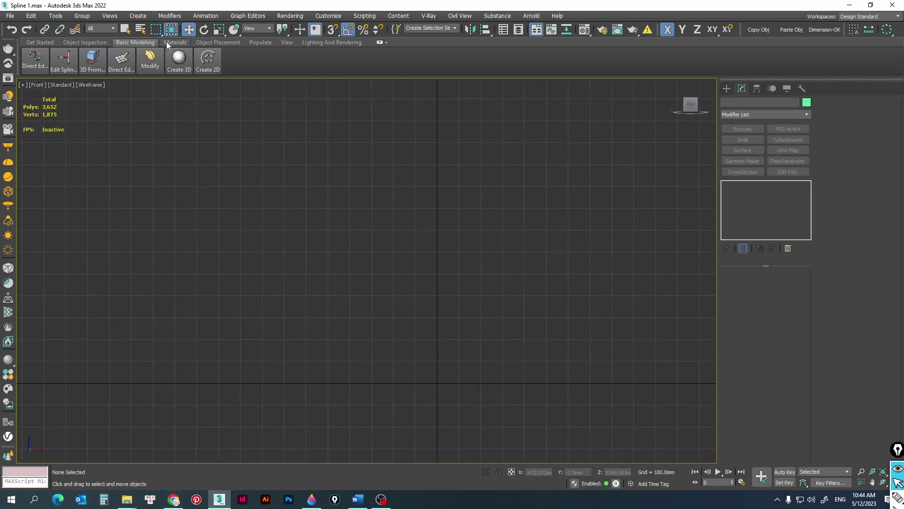
# Step: Draw a six-point open line tracing a zigzag baluster profile, then zoom in on it
pyautogui.click(207, 59)
pyautogui.click(210, 101)
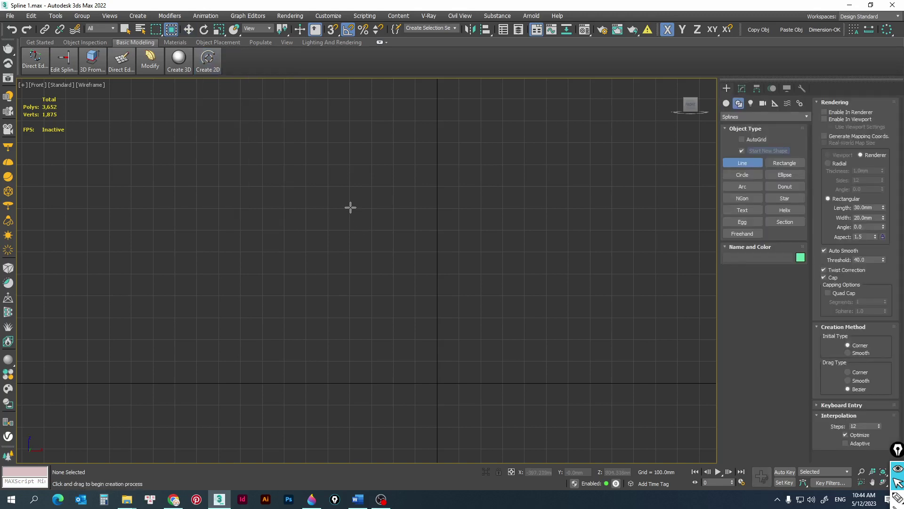
pyautogui.click(350, 207)
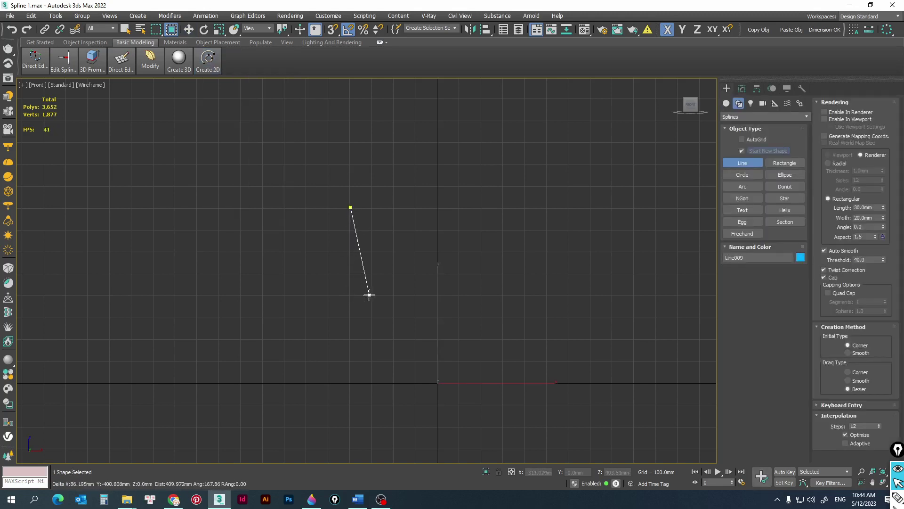
pyautogui.click(370, 295)
pyautogui.click(414, 320)
pyautogui.click(430, 336)
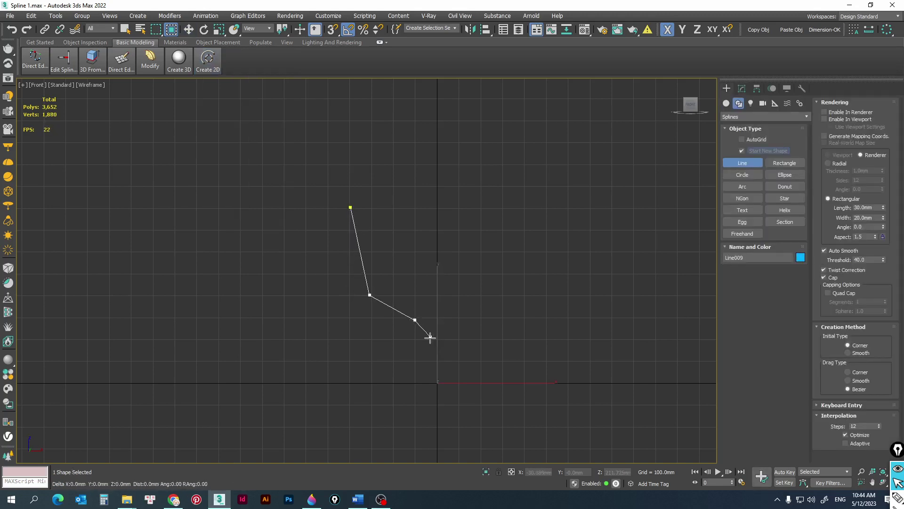
pyautogui.click(428, 379)
pyautogui.click(407, 382)
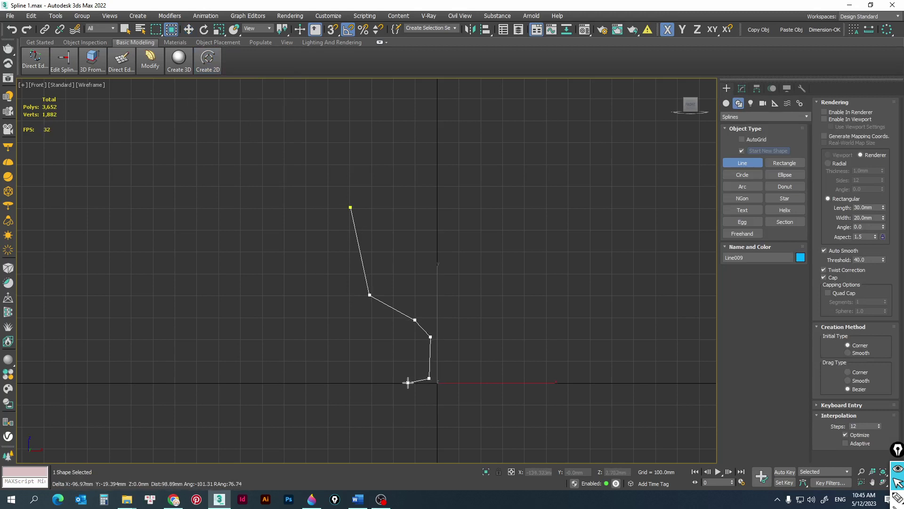
pyautogui.rightClick(403, 354)
pyautogui.scroll(2, 402, 322)
pyautogui.moveTo(402, 321); pyautogui.dragTo(345, 290, button='middle')
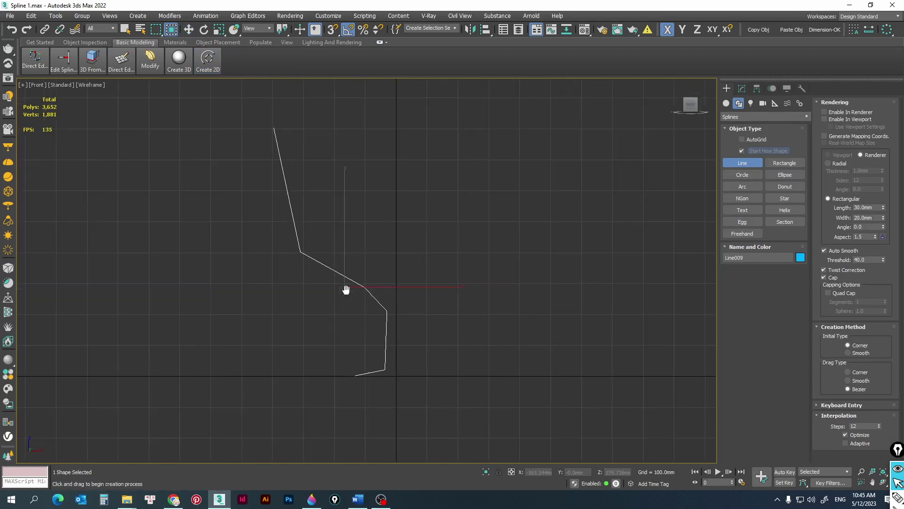
# Step: In Vertex mode, make all of the line's vertices Smooth
pyautogui.click(188, 30)
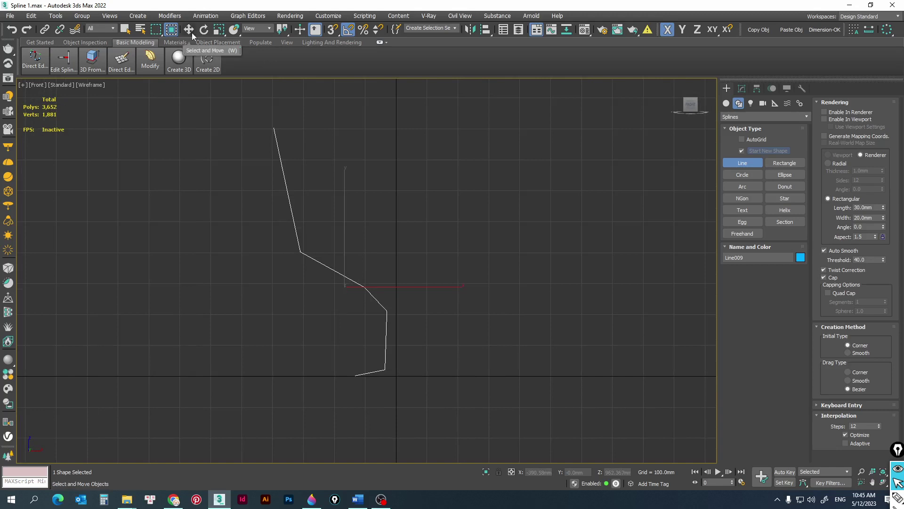
pyautogui.press('1')
pyautogui.moveTo(233, 101); pyautogui.dragTo(462, 423)
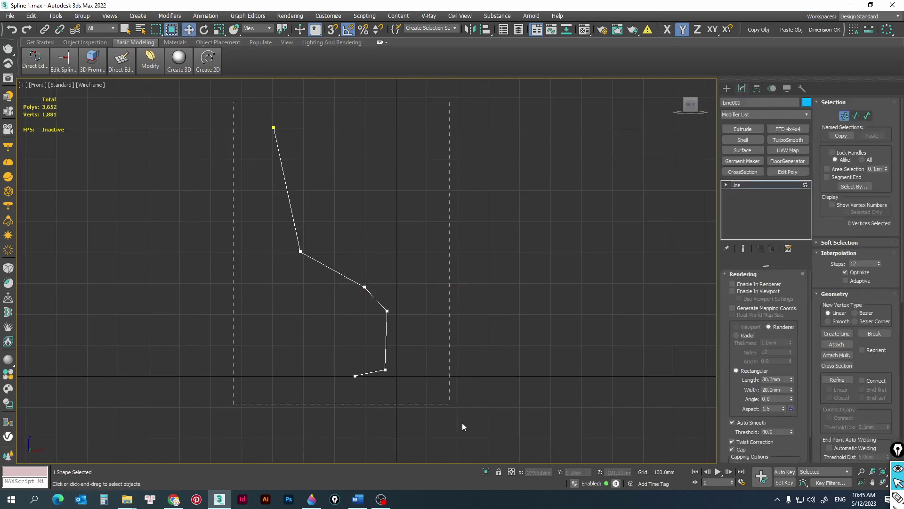
pyautogui.rightClick(337, 277)
pyautogui.click(327, 230)
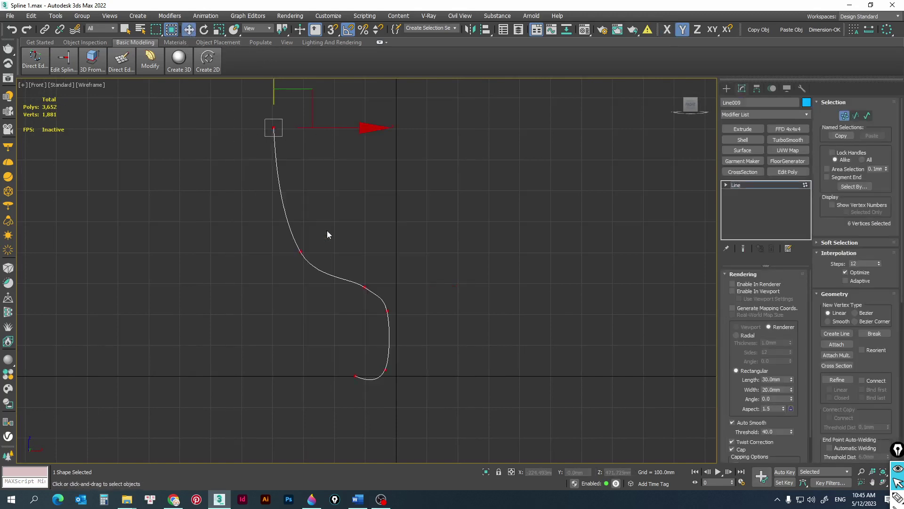
pyautogui.click(250, 199)
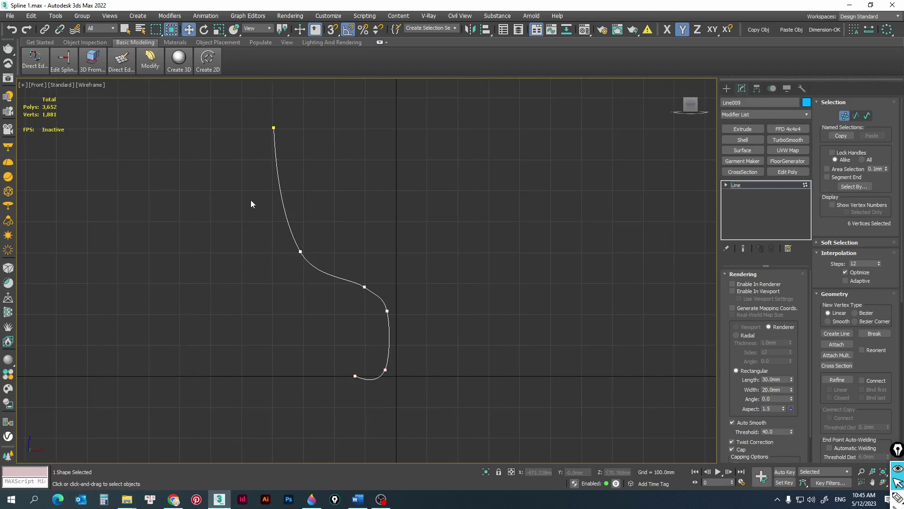
# Step: Make the middle vertex a Bezier Corner and pull its lower tangent down
pyautogui.click(364, 287)
pyautogui.scroll(3, 366, 287)
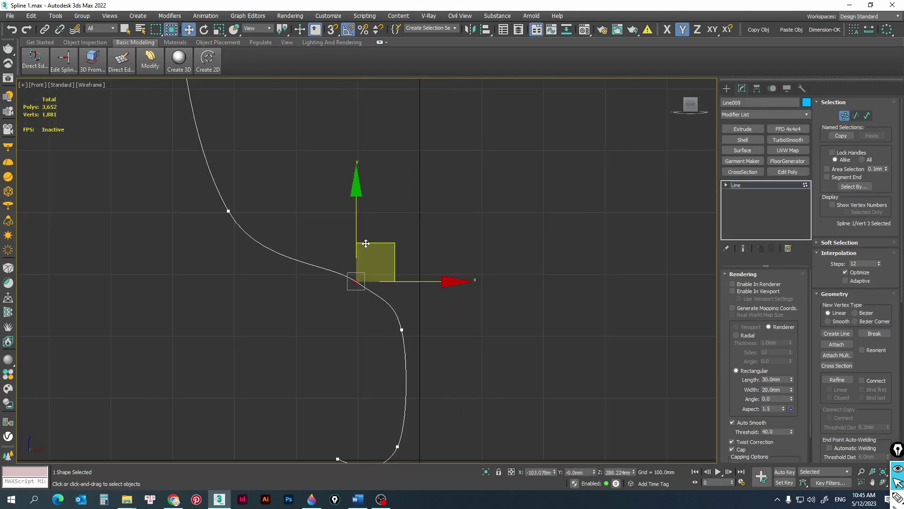
pyautogui.rightClick(354, 279)
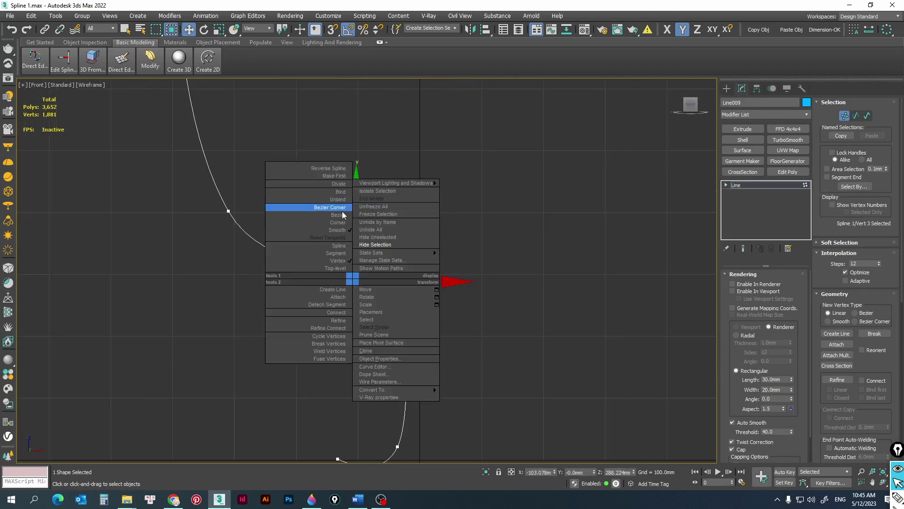
pyautogui.click(343, 211)
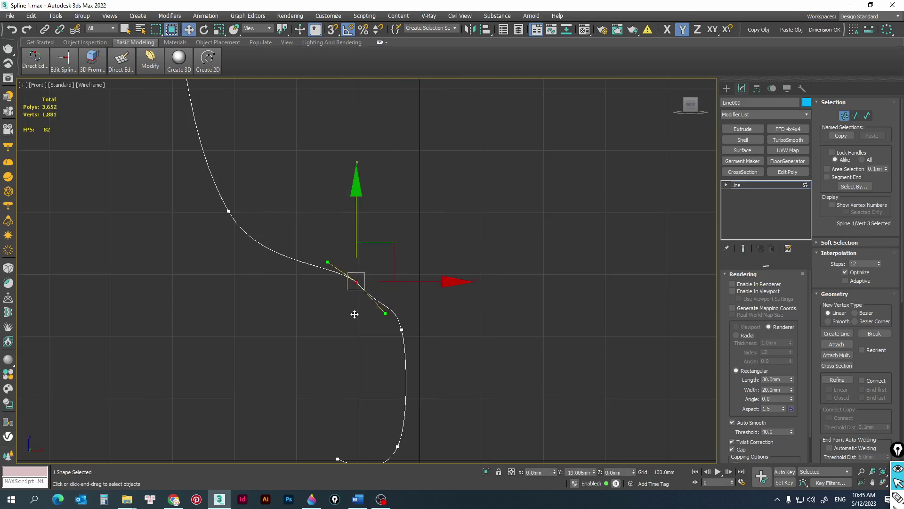
pyautogui.moveTo(385, 313); pyautogui.dragTo(386, 330)
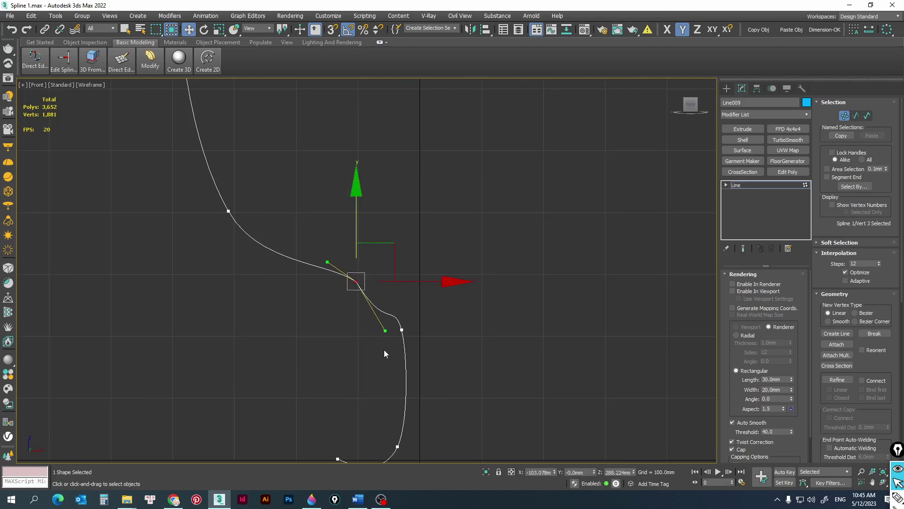
pyautogui.moveTo(384, 354); pyautogui.dragTo(423, 272, button='middle')
# Step: Move the curve's end vertex to the left
pyautogui.click(436, 366)
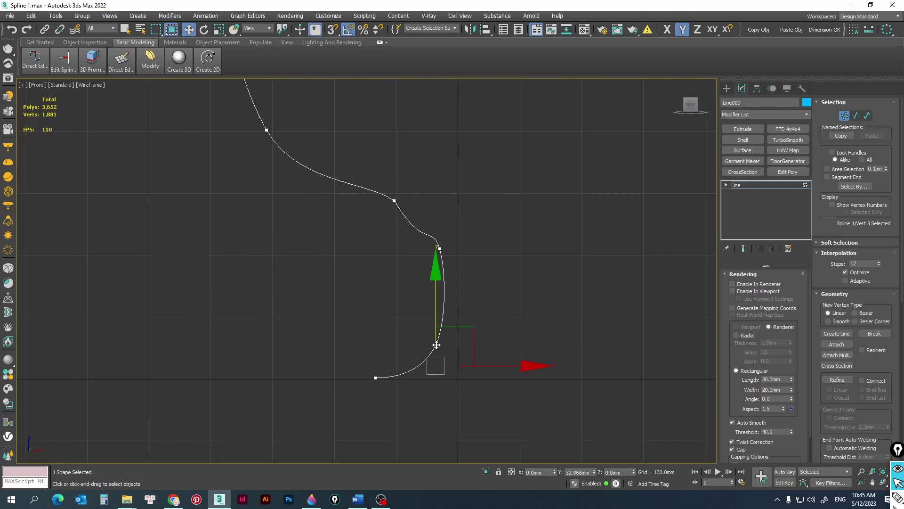
pyautogui.click(375, 377)
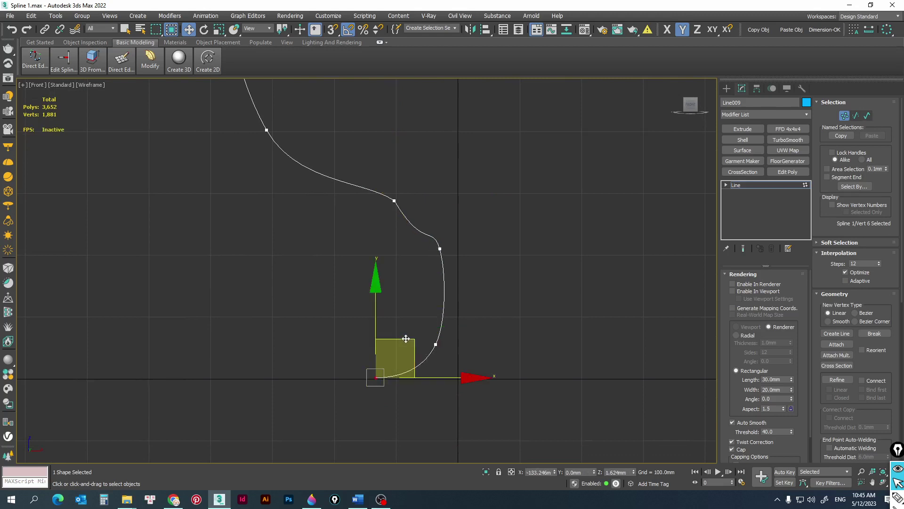
pyautogui.moveTo(406, 338); pyautogui.dragTo(361, 343)
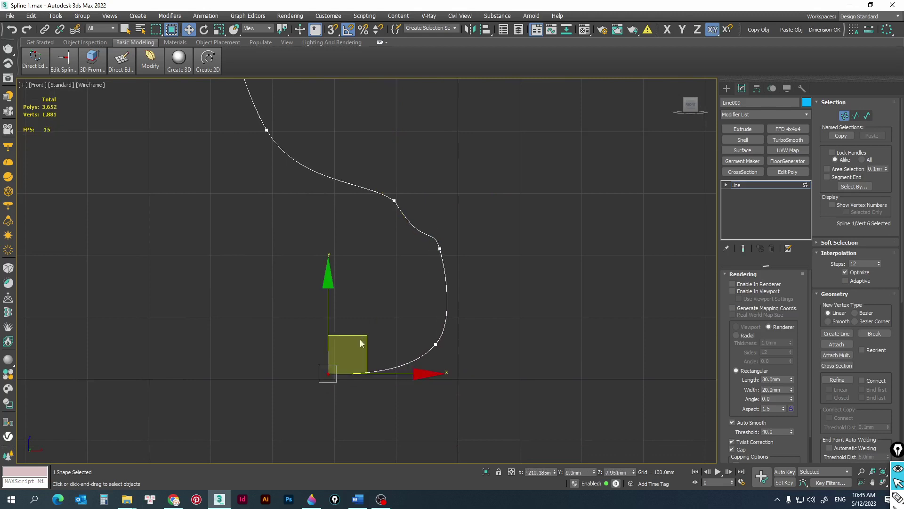
pyautogui.scroll(-1, 360, 297)
pyautogui.scroll(-2, 349, 245)
pyautogui.scroll(-2, 330, 240)
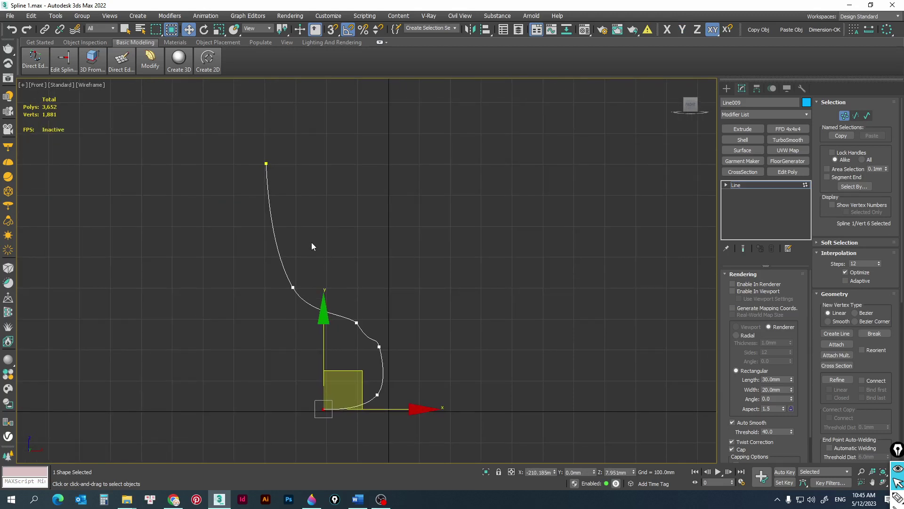
# Step: Shift the top vertex right, make it Bezier, and adjust its tangent to smooth the upper curve
pyautogui.click(267, 163)
pyautogui.moveTo(293, 125); pyautogui.dragTo(329, 126)
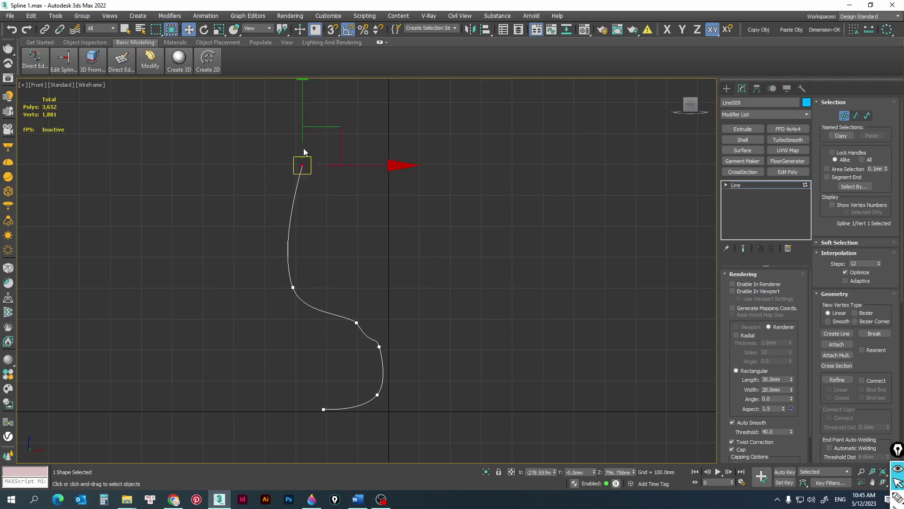
pyautogui.rightClick(302, 171)
pyautogui.click(290, 98)
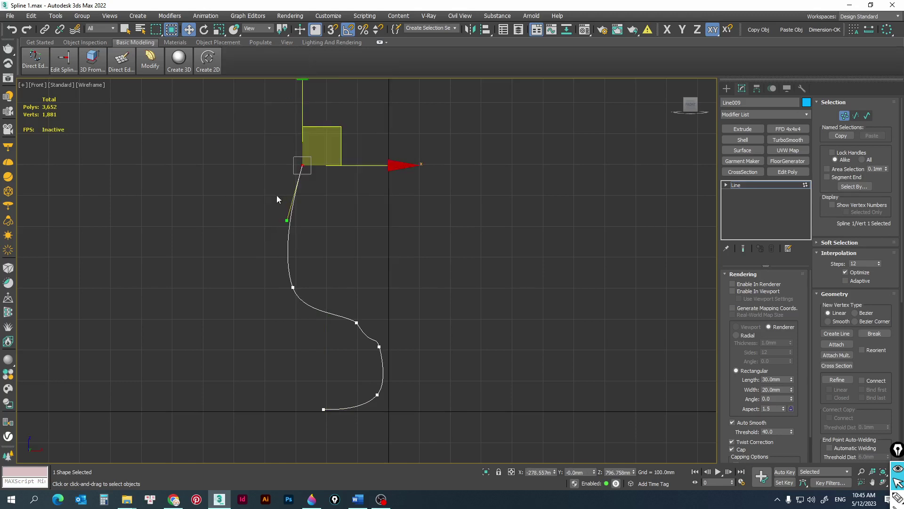
pyautogui.moveTo(284, 222); pyautogui.dragTo(261, 209)
pyautogui.moveTo(270, 214); pyautogui.dragTo(287, 206)
pyautogui.scroll(-4, 301, 280)
pyautogui.scroll(2, 279, 235)
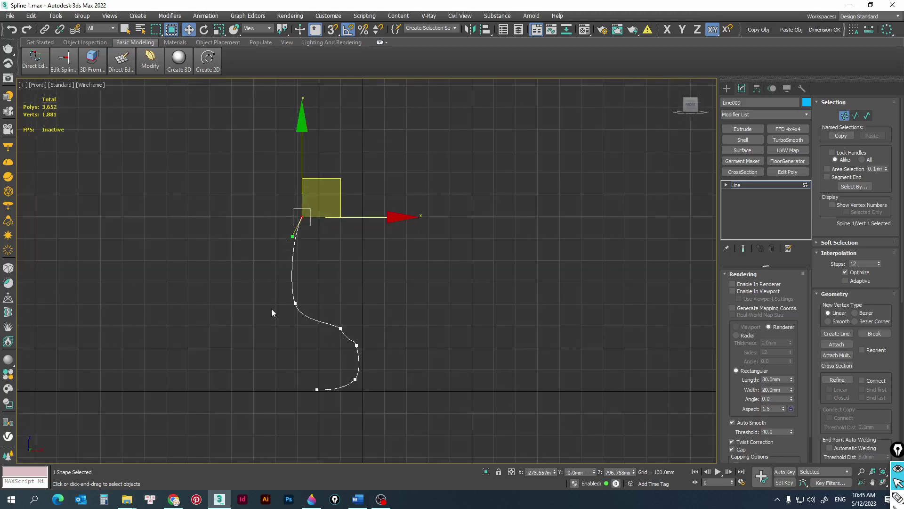
# Step: Make the bottom-right vertex Bezier and adjust its tangent to smooth the lower bend
pyautogui.click(299, 320)
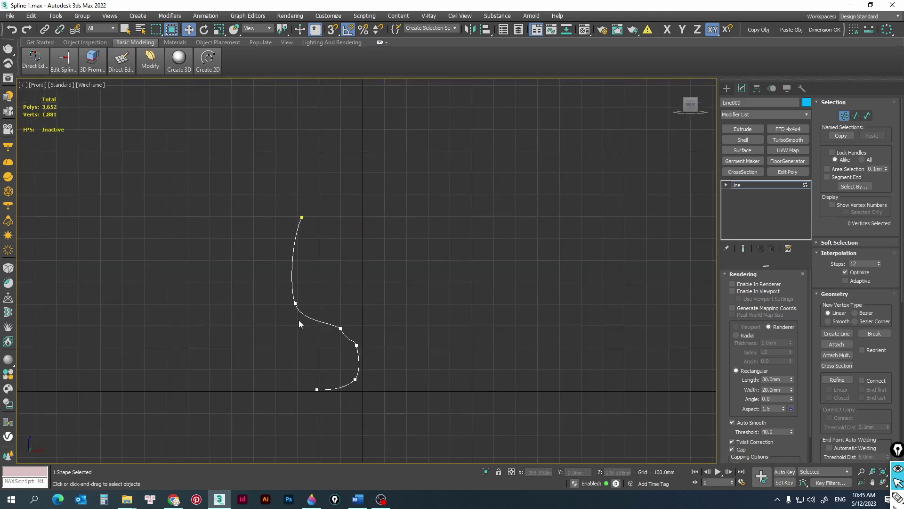
pyautogui.click(354, 380)
pyautogui.scroll(2, 356, 378)
pyautogui.rightClick(356, 373)
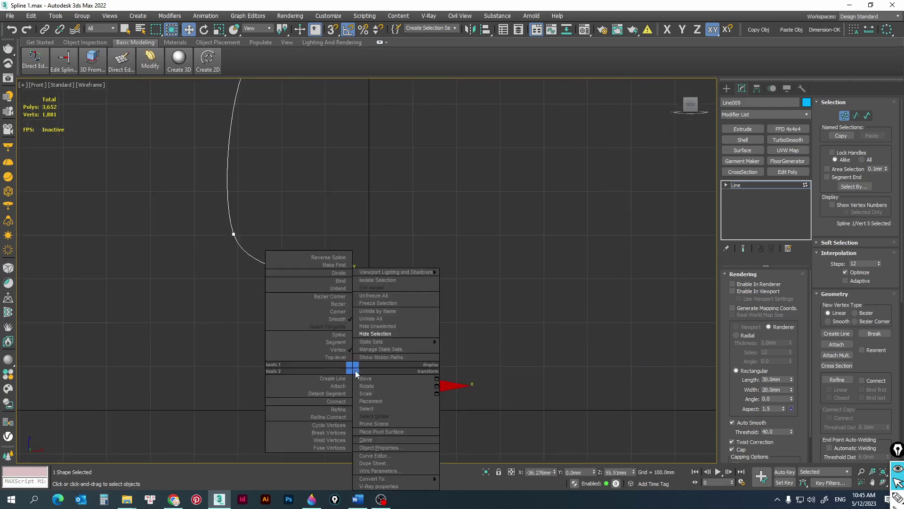
pyautogui.click(339, 310)
pyautogui.rightClick(346, 331)
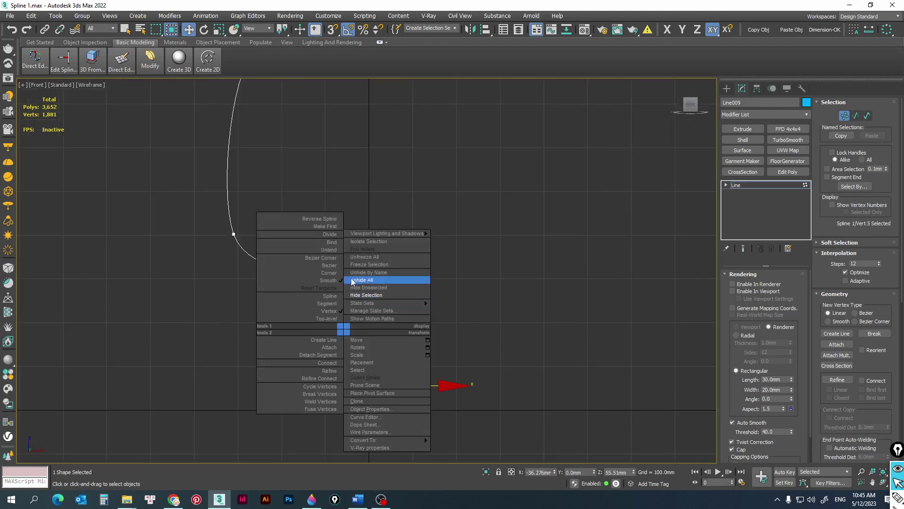
pyautogui.click(335, 266)
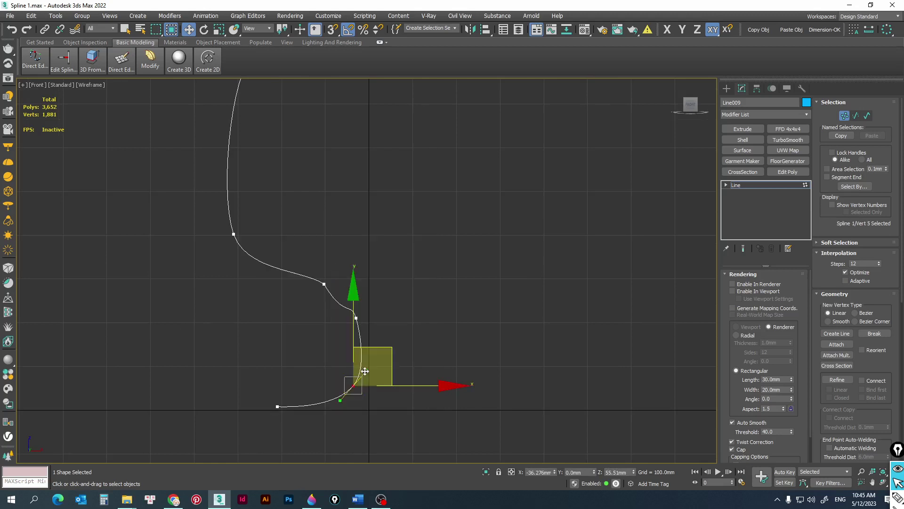
pyautogui.moveTo(366, 371); pyautogui.dragTo(357, 368)
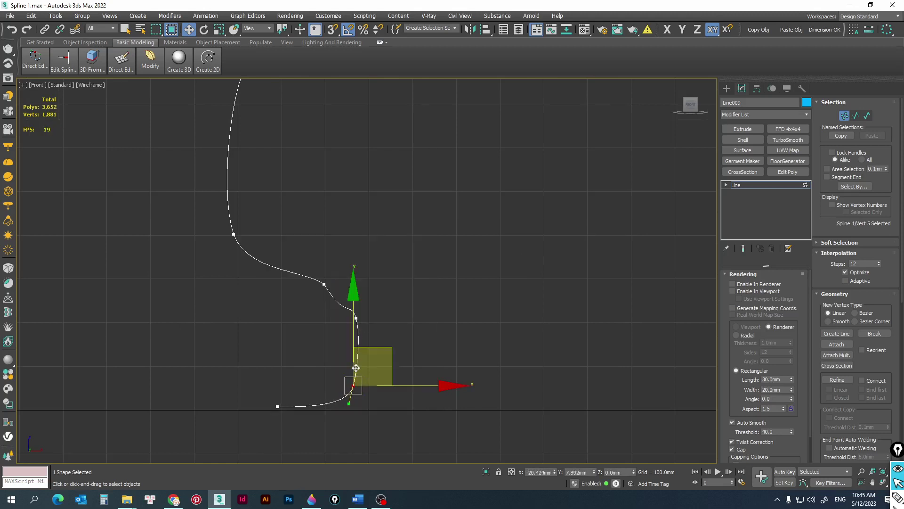
pyautogui.scroll(3, 275, 414)
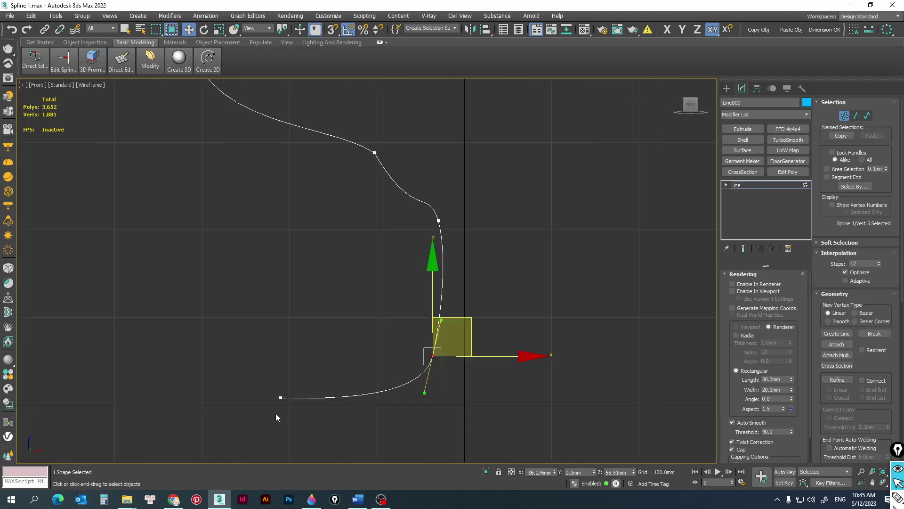
pyautogui.scroll(5, 275, 413)
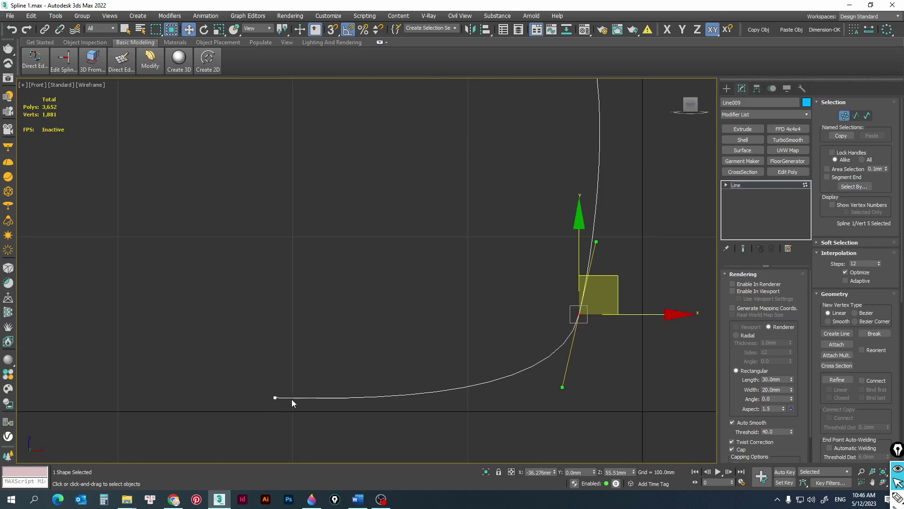
# Step: Use Refine to add a vertex near the spline's left bottom end
pyautogui.click(838, 379)
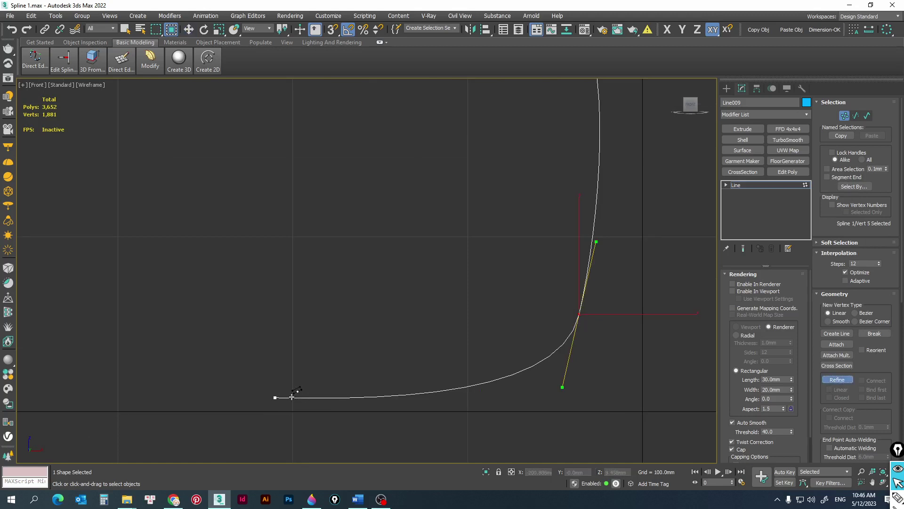
pyautogui.click(291, 397)
pyautogui.scroll(-2, 292, 397)
pyautogui.scroll(-3, 291, 397)
pyautogui.moveTo(202, 186); pyautogui.dragTo(284, 410, button='middle')
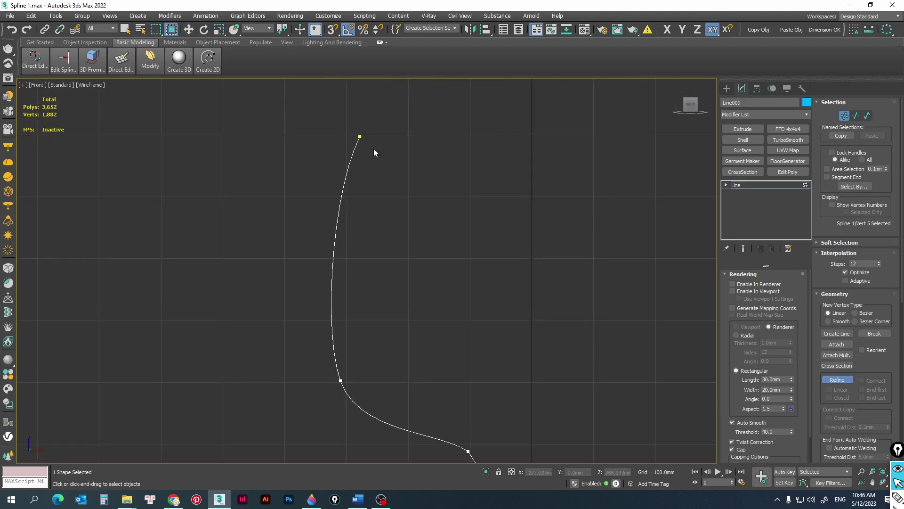
pyautogui.scroll(3, 372, 147)
pyautogui.scroll(2, 351, 138)
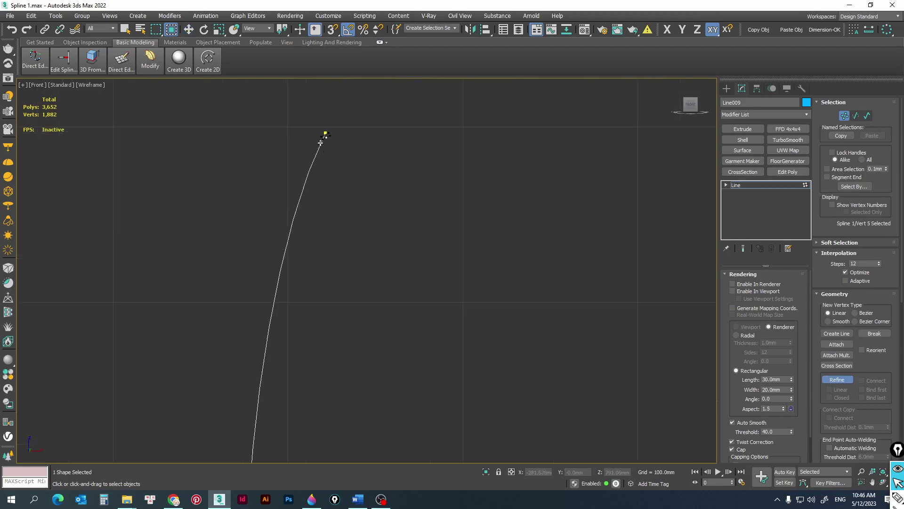
pyautogui.scroll(-2, 337, 159)
pyautogui.scroll(-2, 355, 388)
pyautogui.moveTo(355, 391); pyautogui.dragTo(357, 348, button='middle')
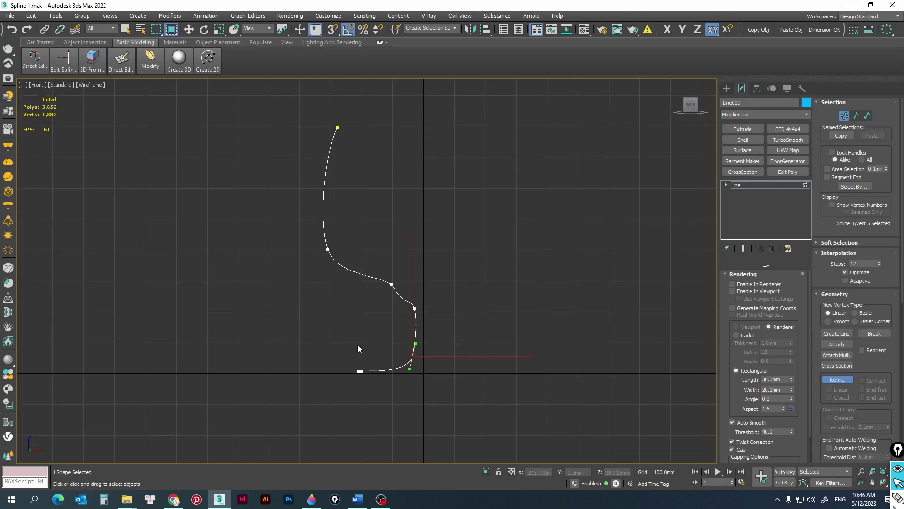
pyautogui.scroll(4, 365, 377)
pyautogui.scroll(2, 339, 367)
# Step: Switch to Move and select the spline's lower end vertex
pyautogui.press('w')
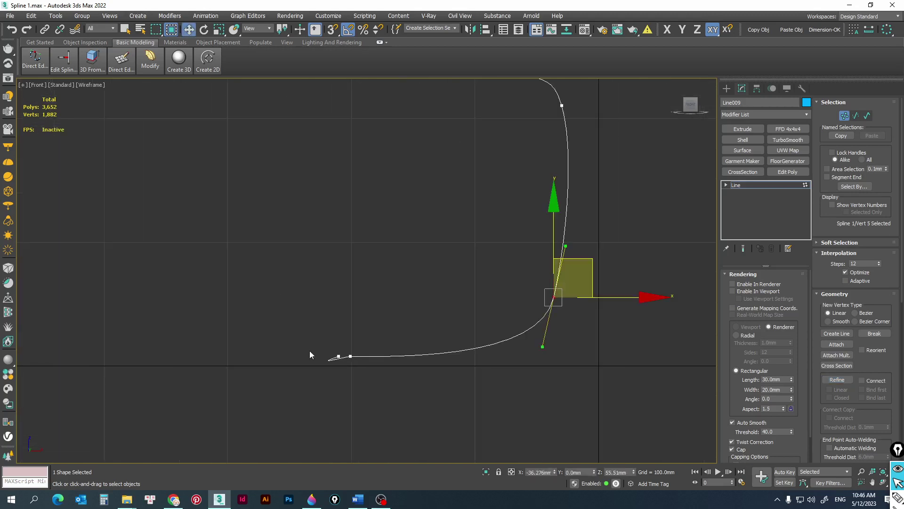
pyautogui.scroll(2, 310, 353)
pyautogui.click(339, 352)
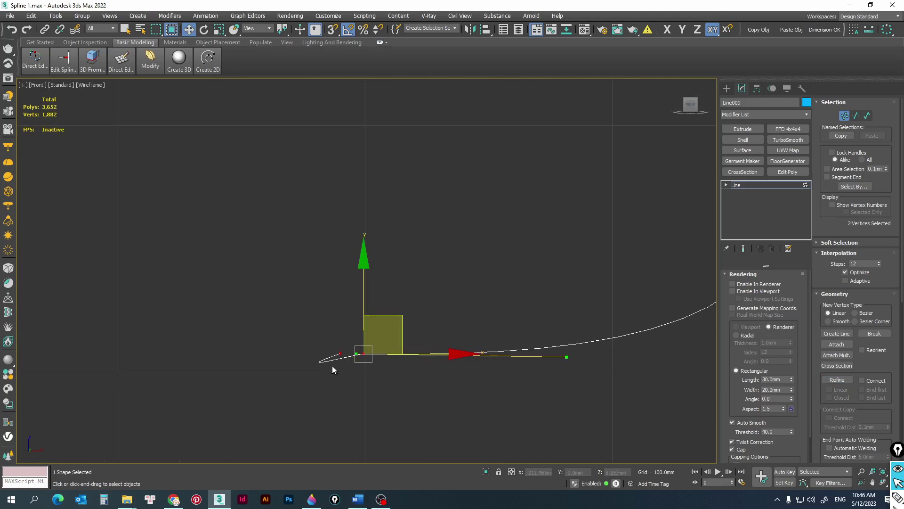
# Step: Make the lower end vertex Smooth, nudge it down, and return to the whole Line object
pyautogui.click(340, 354)
pyautogui.rightClick(340, 351)
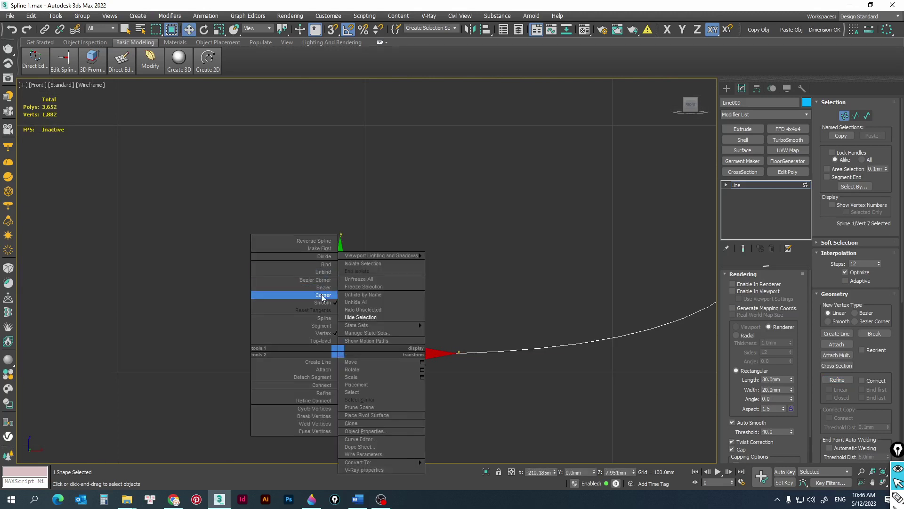
pyautogui.click(326, 303)
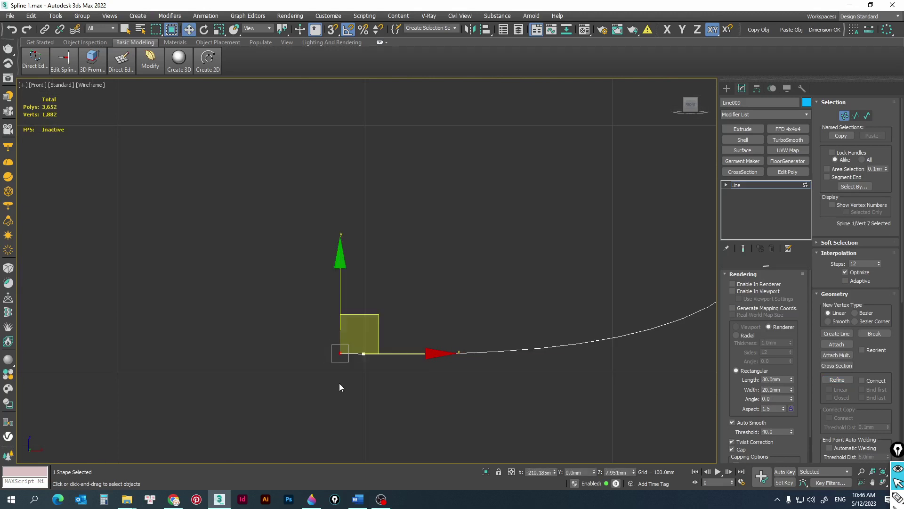
pyautogui.moveTo(343, 311); pyautogui.dragTo(343, 328)
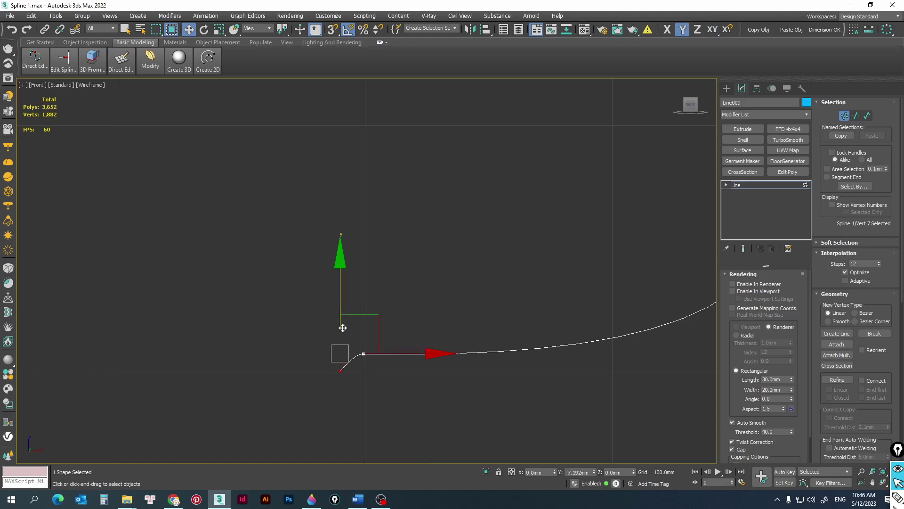
pyautogui.scroll(-3, 289, 351)
pyautogui.scroll(-2, 289, 351)
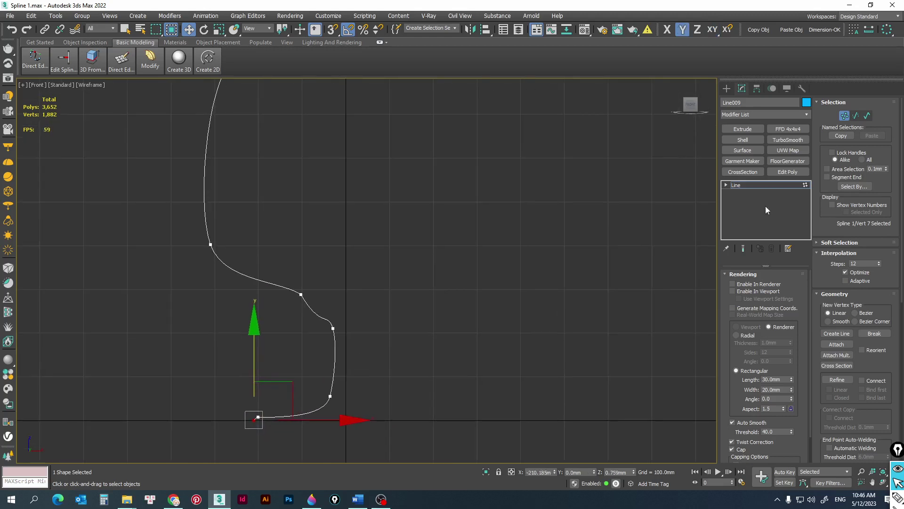
pyautogui.click(746, 186)
pyautogui.scroll(-2, 347, 300)
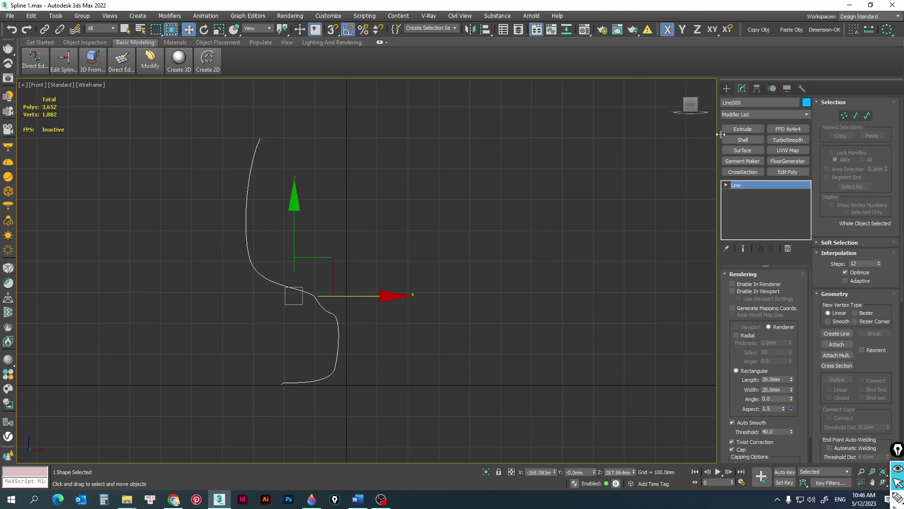
# Step: Apply a Lathe modifier to the profile and view it shaded
pyautogui.click(757, 114)
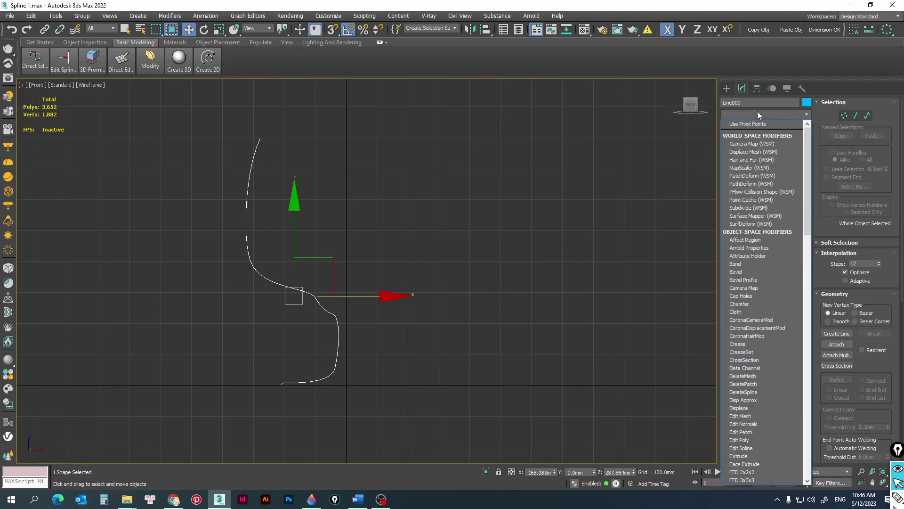
pyautogui.press('l')
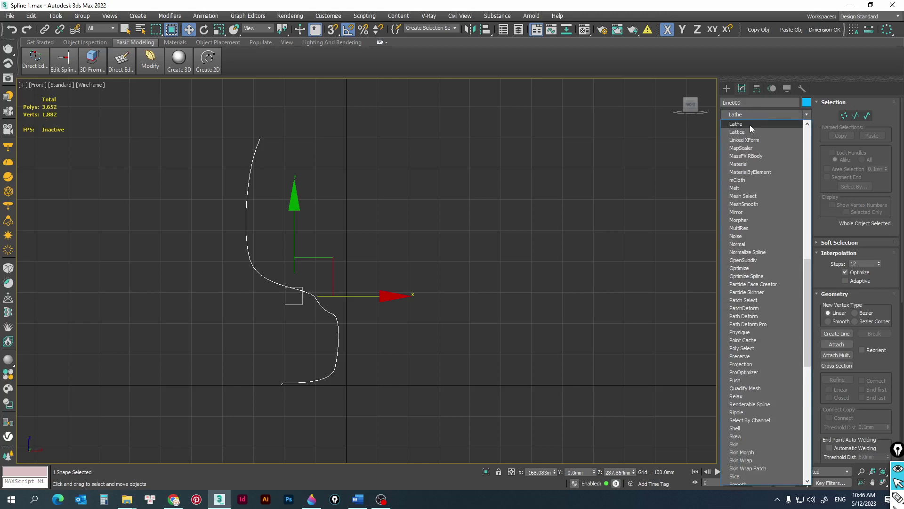
pyautogui.click(750, 125)
pyautogui.moveTo(311, 263)
pyautogui.mouseDown(button='middle')
pyautogui.moveTo(367, 264)
pyautogui.moveTo(377, 292)
pyautogui.mouseUp(button='middle')
pyautogui.press('F3')
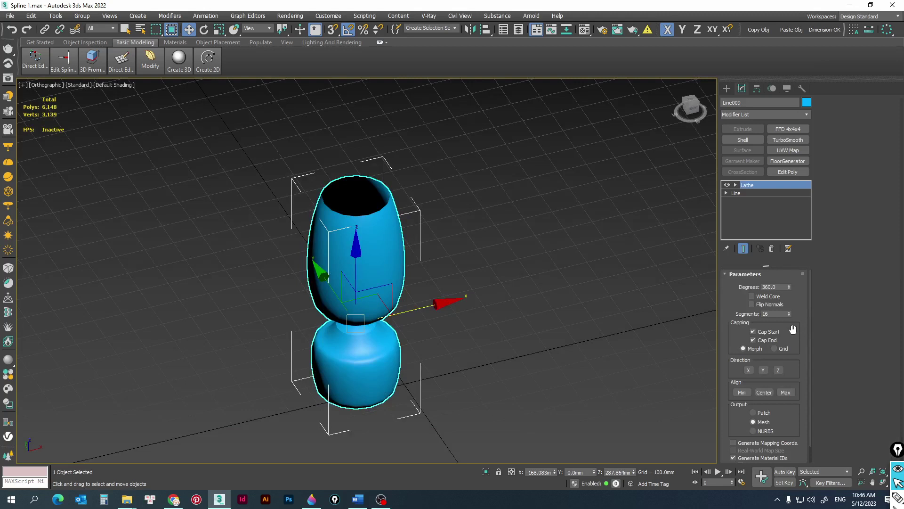
# Step: Set the Lathe direction to Y and try Align Min, Center, then Max
pyautogui.click(750, 371)
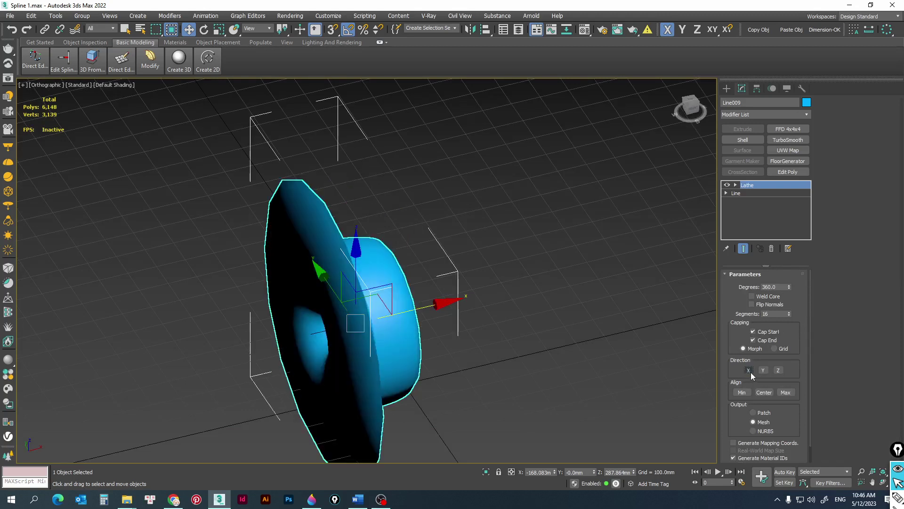
pyautogui.click(764, 371)
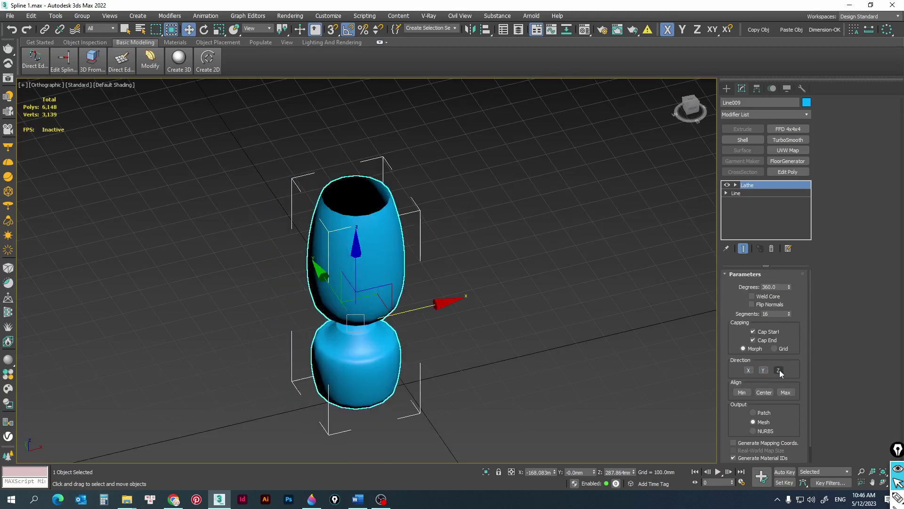
pyautogui.click(779, 370)
pyautogui.click(763, 372)
pyautogui.click(744, 393)
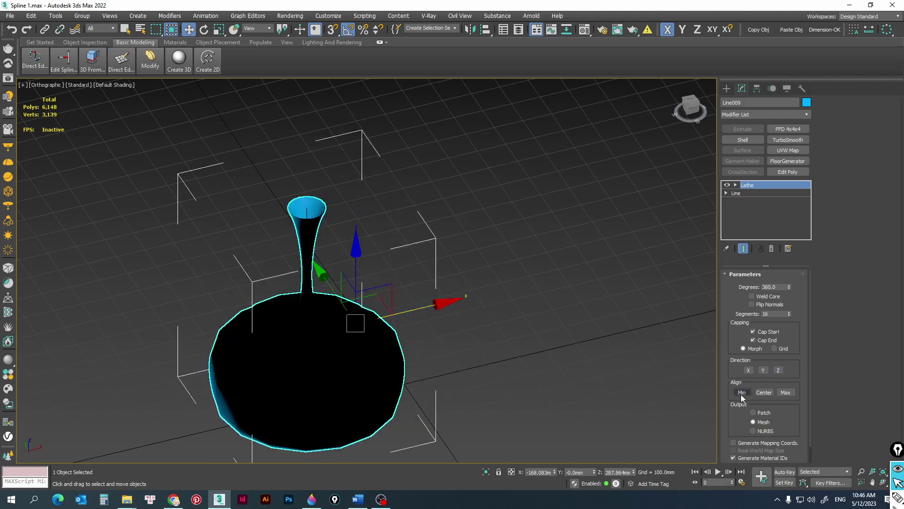
pyautogui.click(762, 393)
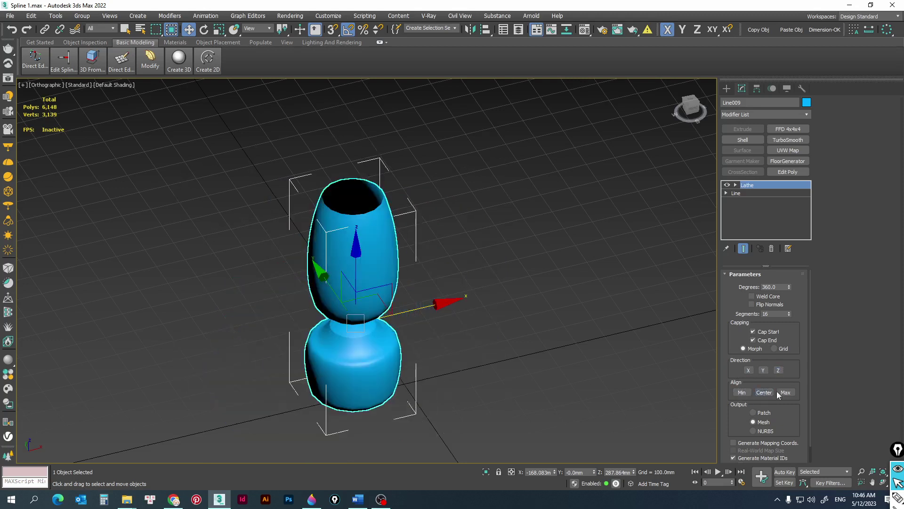
pyautogui.click(785, 393)
# Step: Set the Lathe segments to 32 for a smoother glass
pyautogui.moveTo(374, 294)
pyautogui.keyDown('alt'); pyautogui.mouseDown(button='middle')
pyautogui.moveTo(377, 280)
pyautogui.moveTo(339, 273)
pyautogui.moveTo(318, 290)
pyautogui.moveTo(373, 281)
pyautogui.moveTo(388, 301)
pyautogui.moveTo(401, 288)
pyautogui.moveTo(410, 318)
pyautogui.moveTo(398, 309)
pyautogui.mouseUp(button='middle'); pyautogui.keyUp('alt')
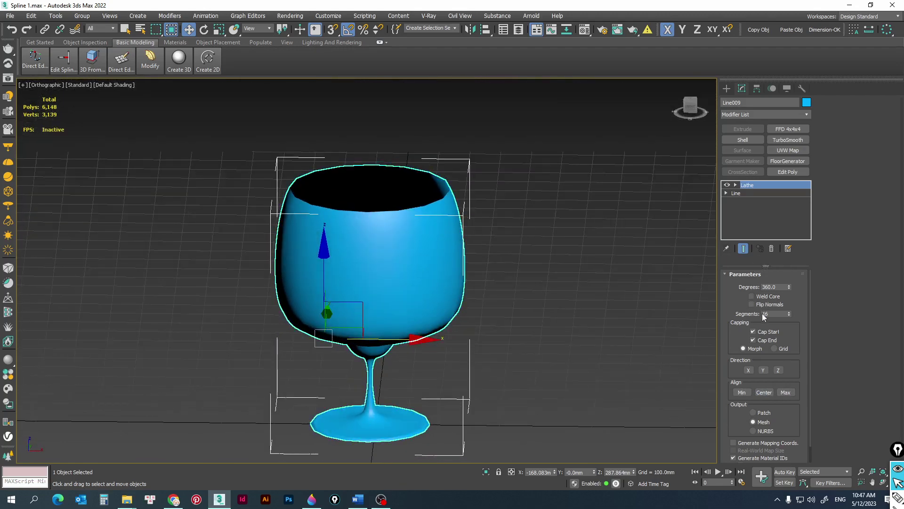
pyautogui.keyDown('alt'); pyautogui.moveTo(400, 269); pyautogui.dragTo(400, 281, button='middle'); pyautogui.keyUp('alt')
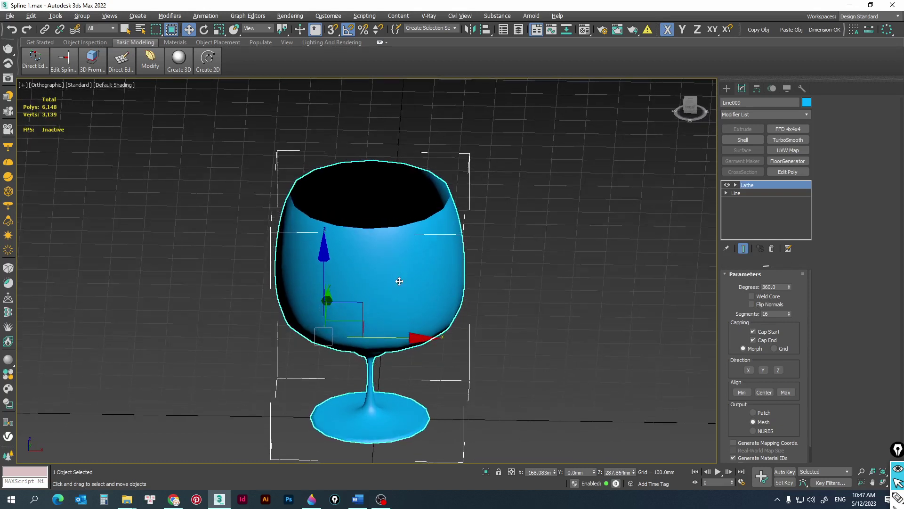
pyautogui.doubleClick(776, 314)
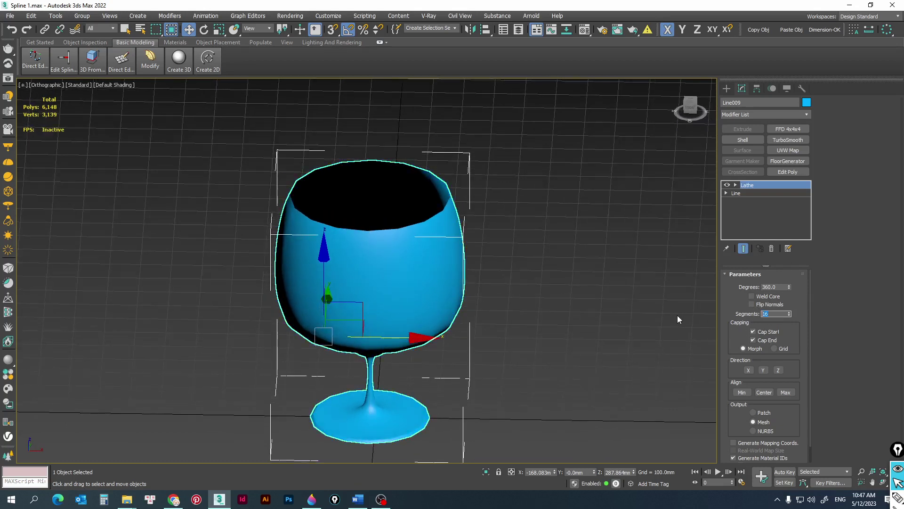
pyautogui.write('32')
pyautogui.press('Return')
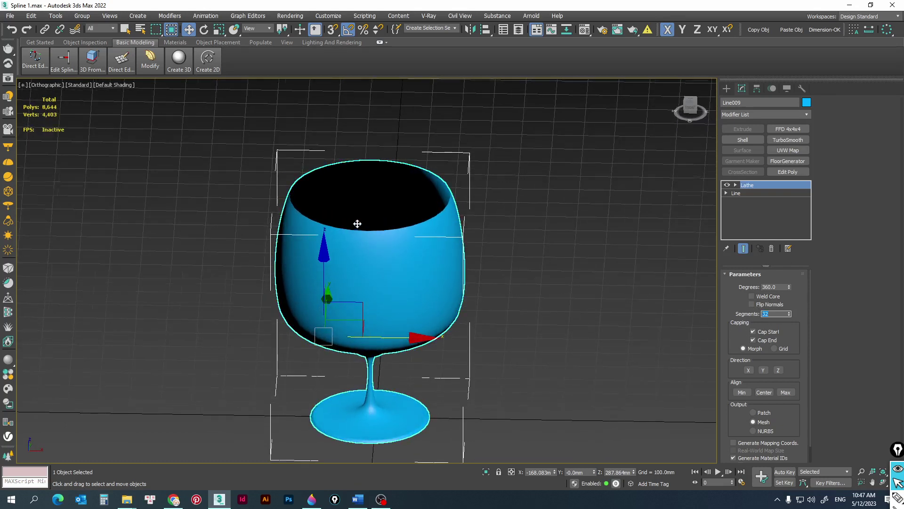
pyautogui.scroll(1, 358, 190)
pyautogui.scroll(1, 328, 253)
# Step: Inspect the glass from several angles, then switch to Front view and expand Line in the stack
pyautogui.moveTo(328, 253)
pyautogui.keyDown('alt'); pyautogui.mouseDown(button='middle')
pyautogui.moveTo(293, 273)
pyautogui.moveTo(250, 244)
pyautogui.moveTo(339, 210)
pyautogui.moveTo(332, 266)
pyautogui.mouseUp(button='middle'); pyautogui.keyUp('alt')
pyautogui.scroll(-2, 353, 303)
pyautogui.scroll(1, 353, 302)
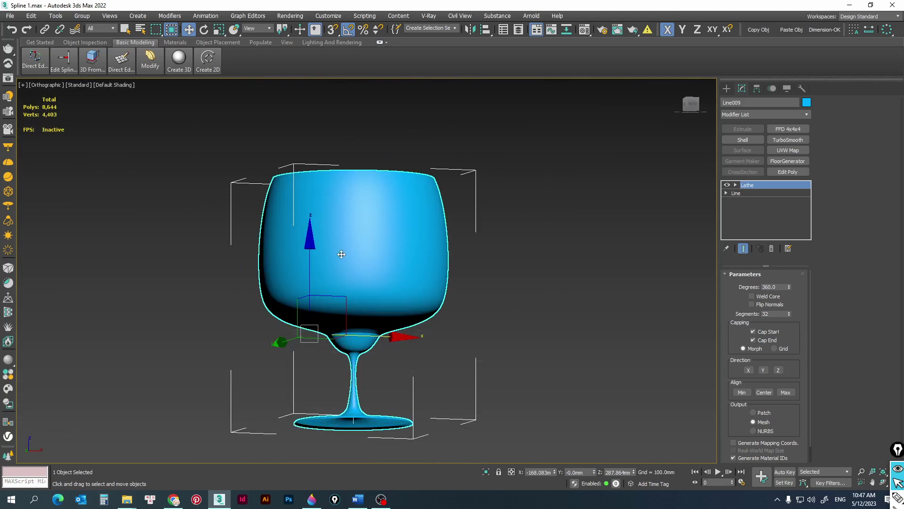
pyautogui.moveTo(341, 252)
pyautogui.keyDown('alt'); pyautogui.mouseDown(button='middle')
pyautogui.moveTo(319, 293)
pyautogui.moveTo(358, 262)
pyautogui.mouseUp(button='middle'); pyautogui.keyUp('alt')
pyautogui.scroll(2, 357, 361)
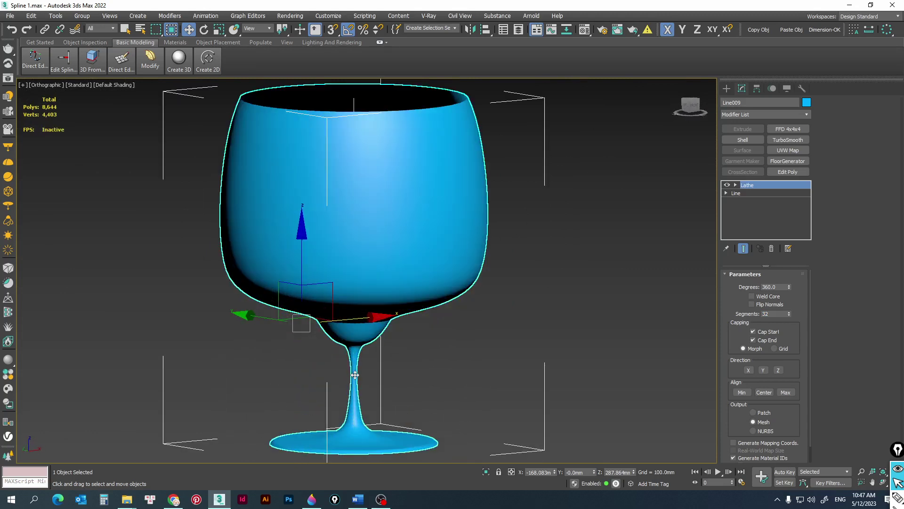
pyautogui.scroll(2, 360, 367)
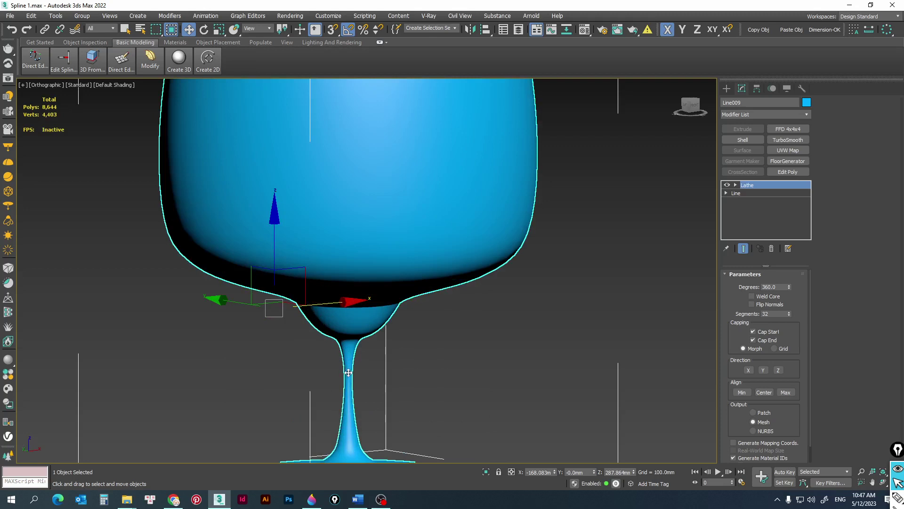
pyautogui.press('f')
pyautogui.scroll(-2, 377, 321)
pyautogui.scroll(-5, 398, 363)
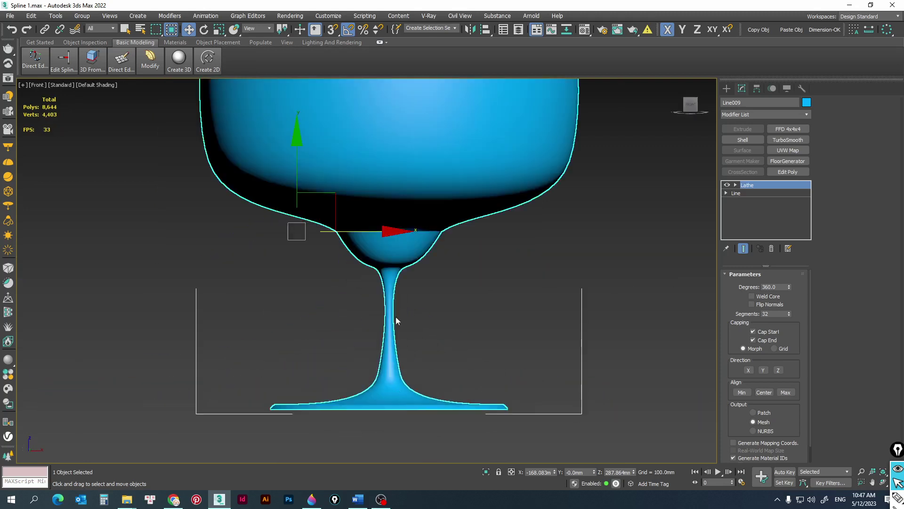
pyautogui.scroll(2, 401, 351)
pyautogui.scroll(-1, 538, 221)
pyautogui.scroll(-2, 538, 220)
pyautogui.scroll(-1, 521, 216)
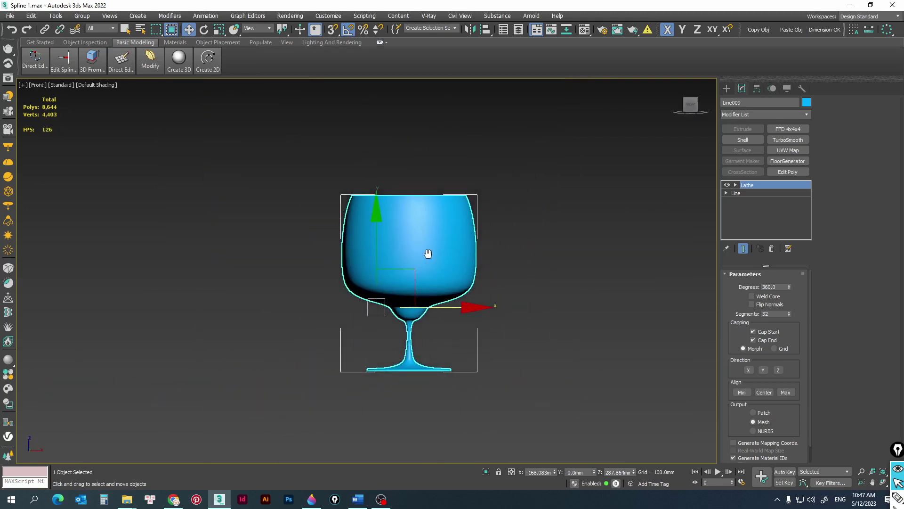
pyautogui.scroll(1, 445, 259)
pyautogui.click(726, 193)
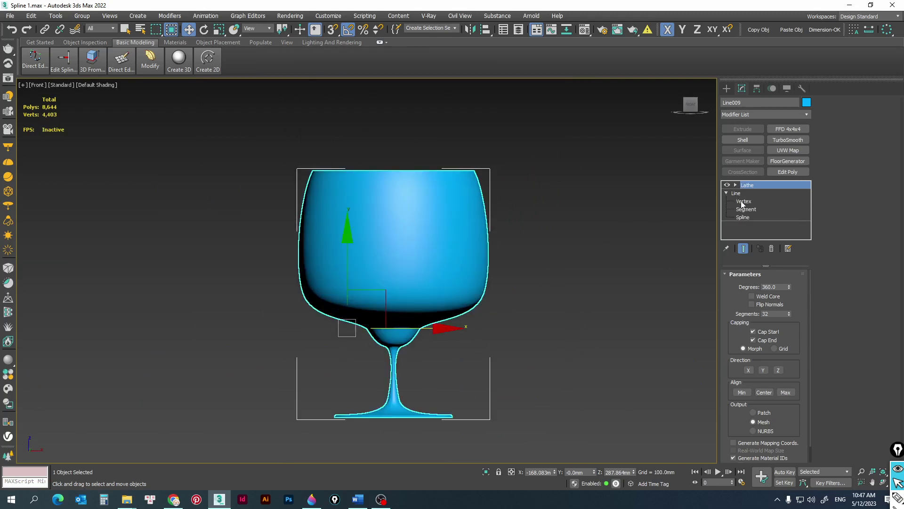
# Step: Edit the line's vertices with Show End Result on, selecting the stem-bowl vertex
pyautogui.click(744, 202)
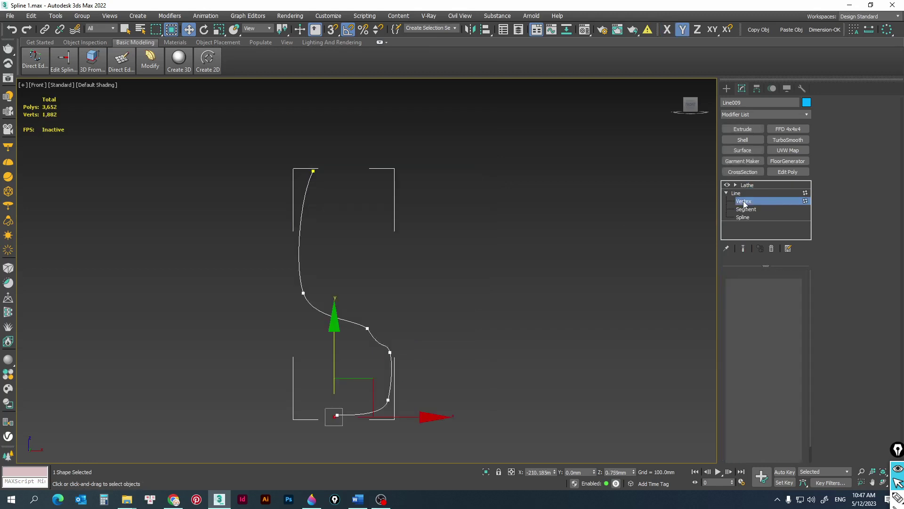
pyautogui.click(743, 248)
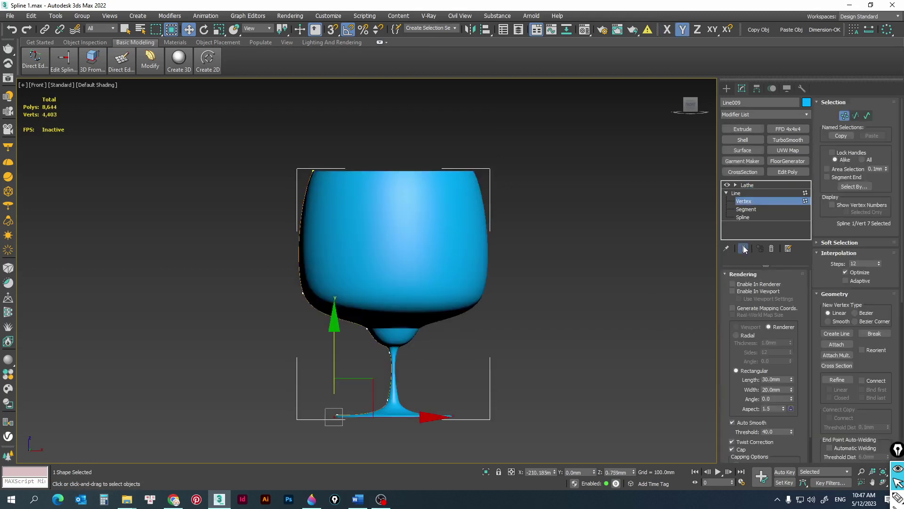
pyautogui.scroll(3, 391, 361)
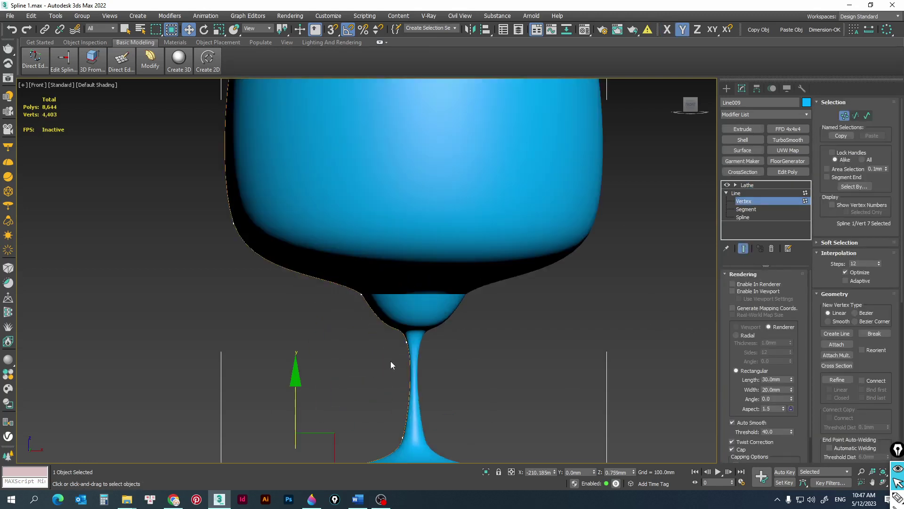
pyautogui.click(407, 342)
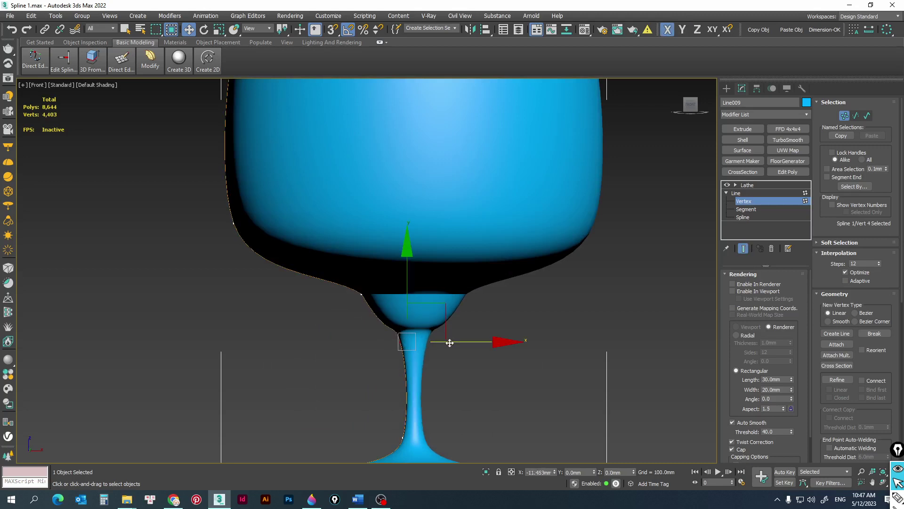
pyautogui.scroll(-4, 433, 342)
pyautogui.scroll(2, 425, 383)
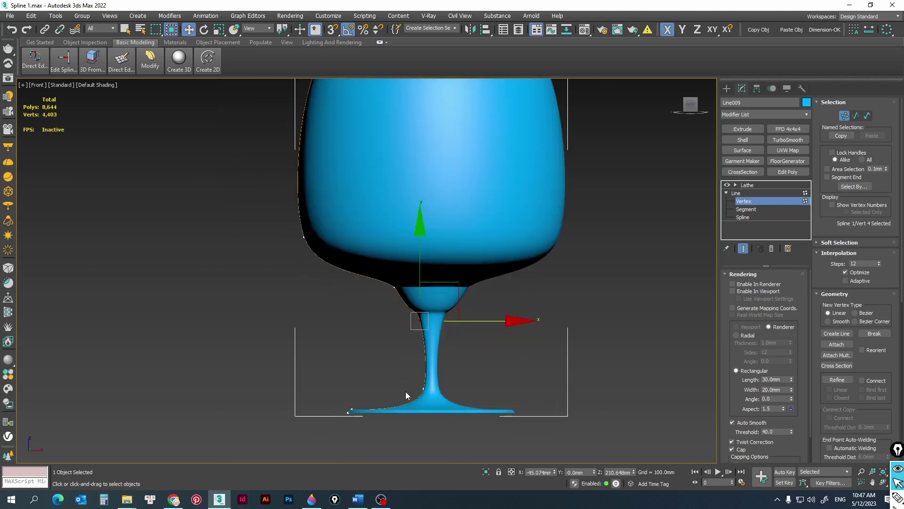
pyautogui.scroll(-2, 406, 391)
pyautogui.moveTo(479, 298); pyautogui.dragTo(461, 355, button='middle')
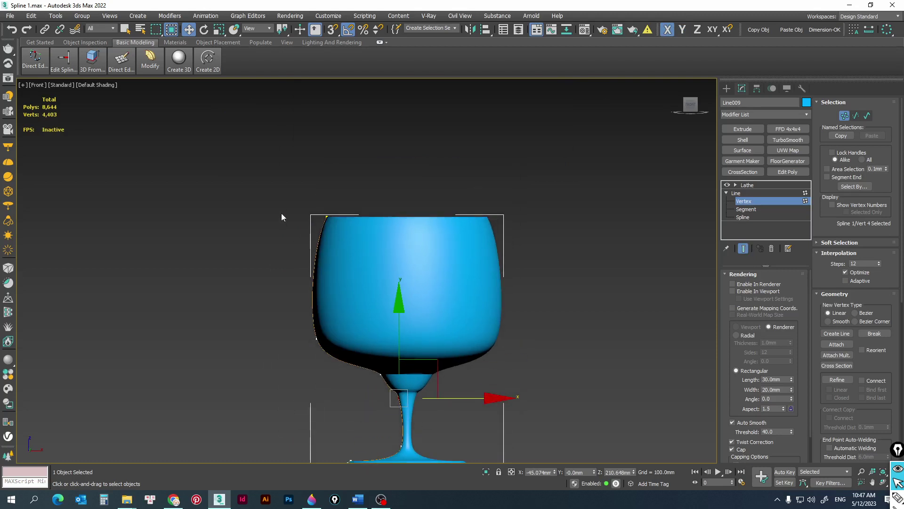
# Step: Move the rim vertices inward and reshape the top vertex to taper the bowl
pyautogui.moveTo(308, 196); pyautogui.dragTo(373, 302)
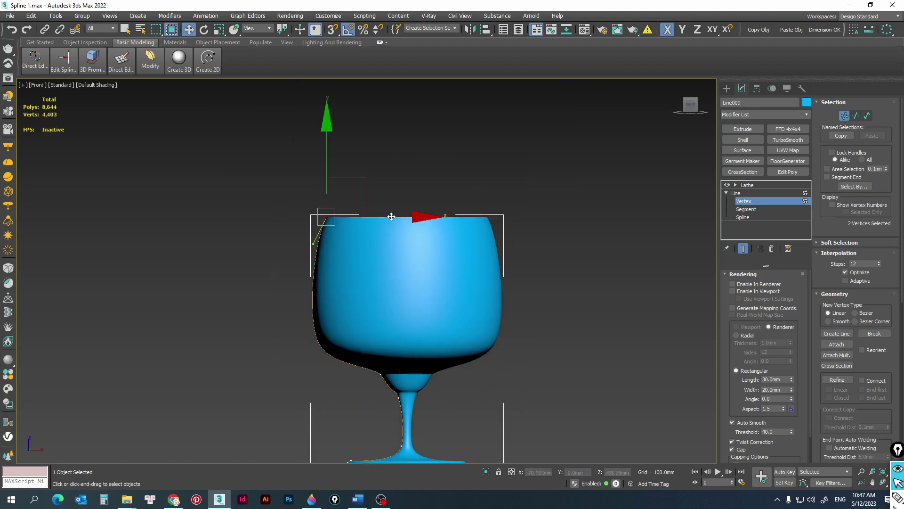
pyautogui.moveTo(391, 217)
pyautogui.mouseDown()
pyautogui.moveTo(413, 223)
pyautogui.moveTo(391, 225)
pyautogui.mouseUp()
pyautogui.scroll(-2, 391, 225)
pyautogui.click(339, 217)
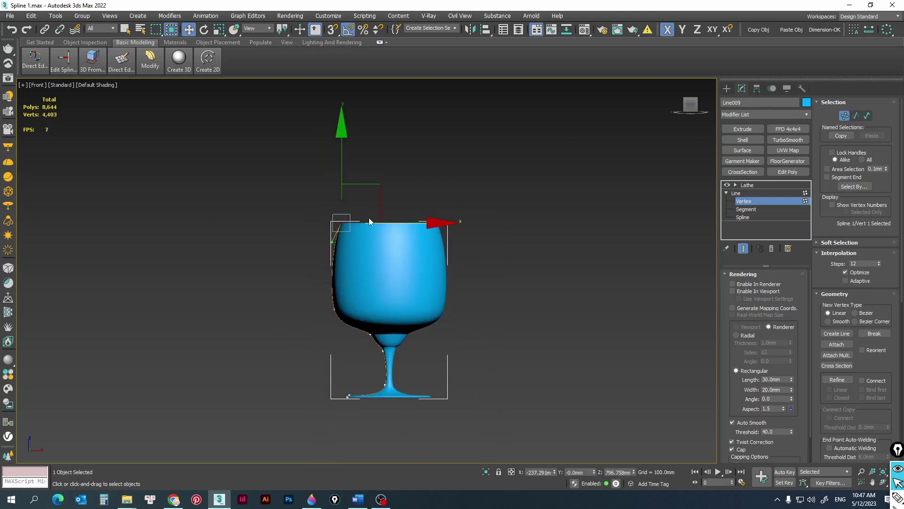
pyautogui.moveTo(370, 221); pyautogui.dragTo(404, 224)
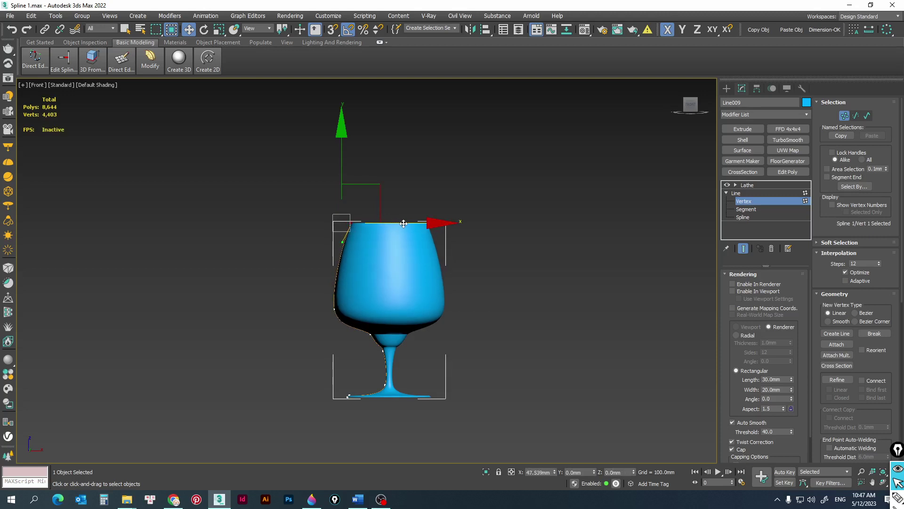
pyautogui.scroll(3, 396, 354)
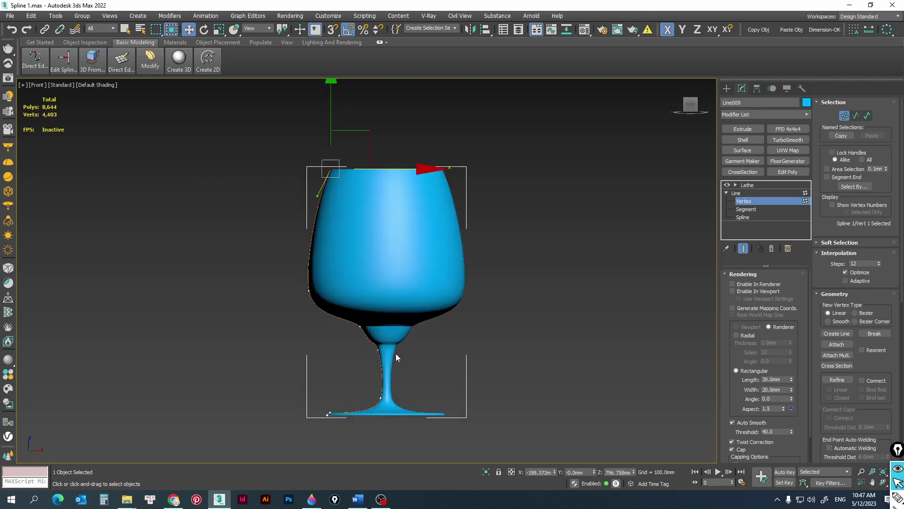
pyautogui.scroll(-1, 410, 310)
pyautogui.keyDown('alt'); pyautogui.moveTo(374, 281); pyautogui.dragTo(395, 250, button='middle'); pyautogui.keyUp('alt')
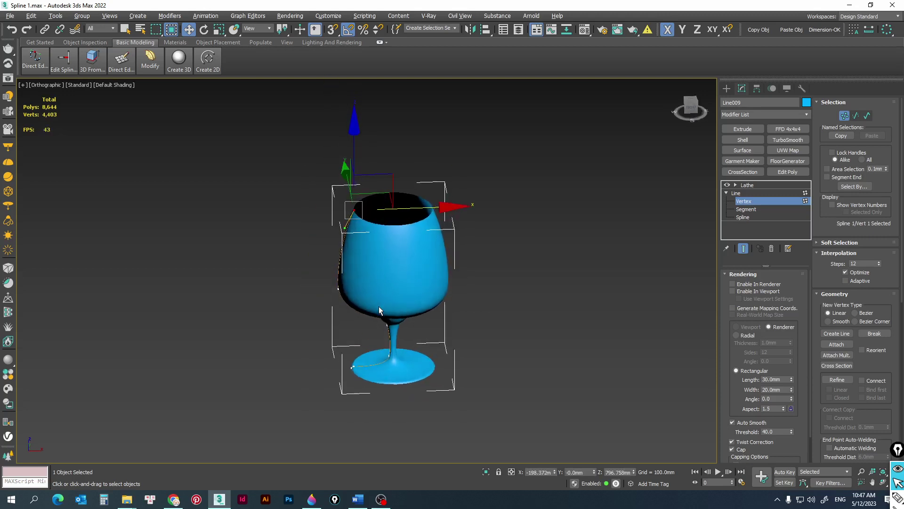
pyautogui.scroll(3, 395, 250)
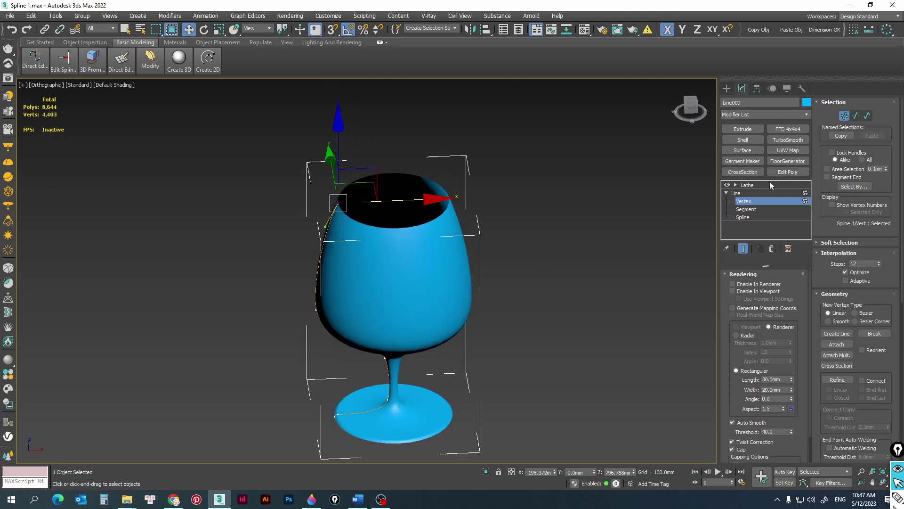
# Step: Return to the Lathe level, zoom into the rim, and turn on Edged Faces
pyautogui.click(753, 185)
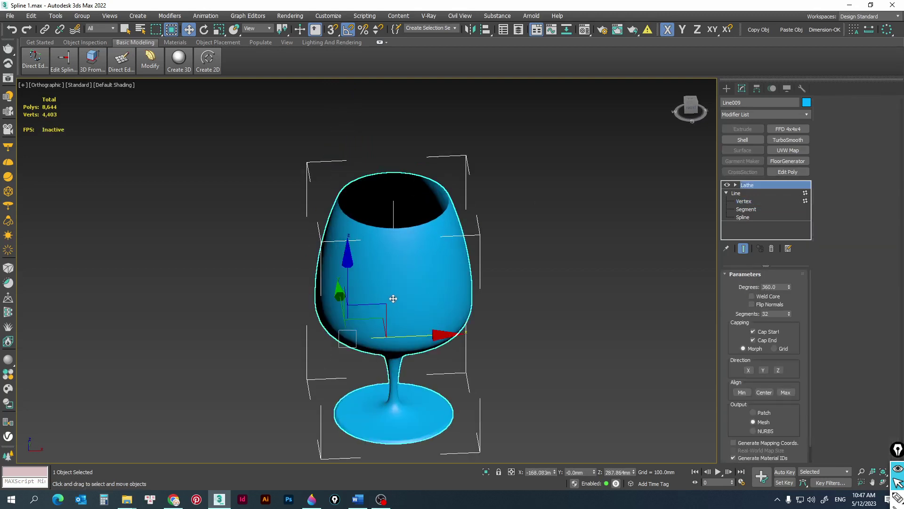
pyautogui.scroll(3, 366, 220)
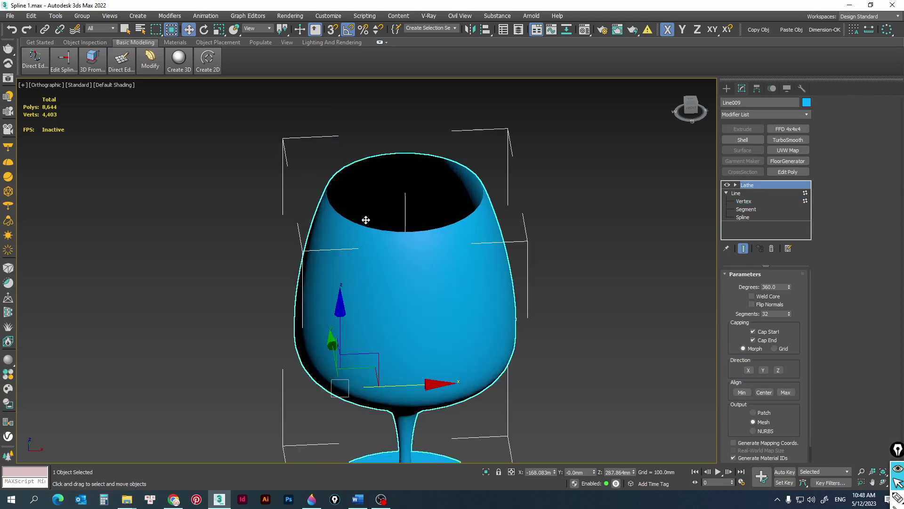
pyautogui.scroll(3, 405, 191)
pyautogui.scroll(2, 254, 196)
pyautogui.scroll(2, 259, 195)
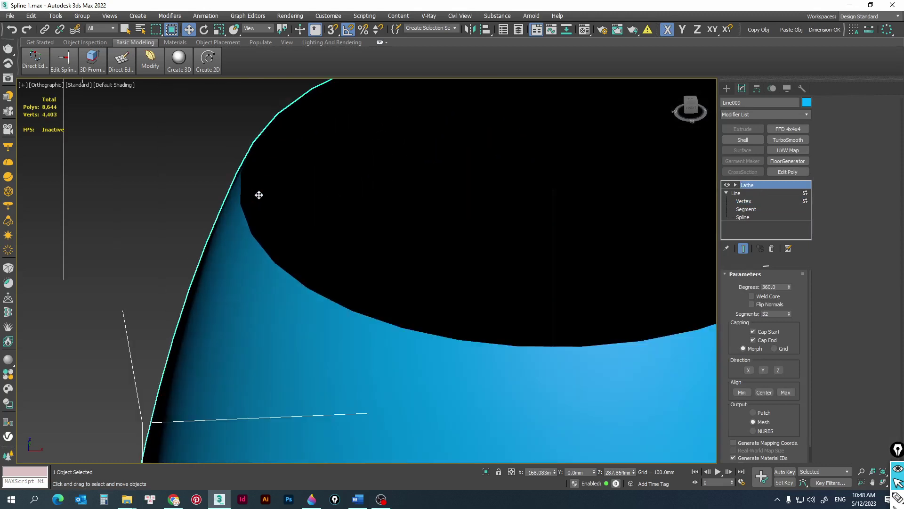
pyautogui.scroll(-3, 121, 282)
pyautogui.press('F4')
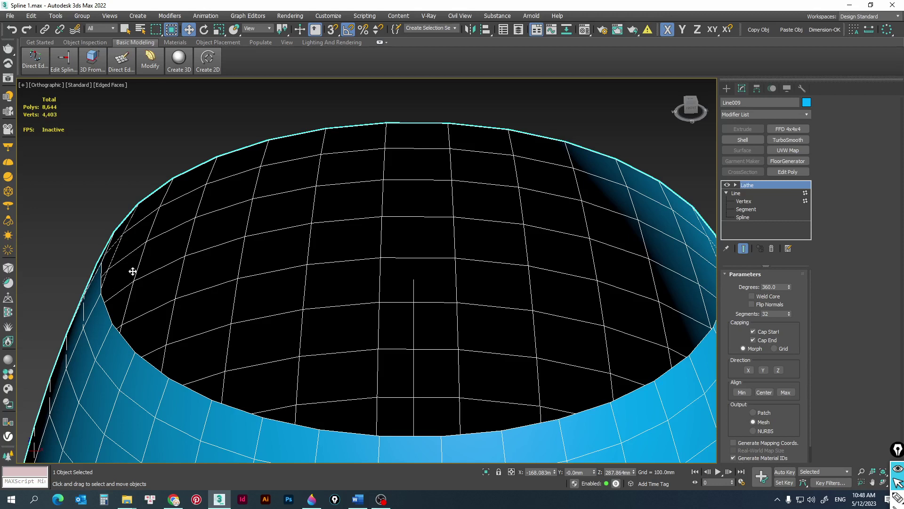
pyautogui.scroll(-2, 132, 271)
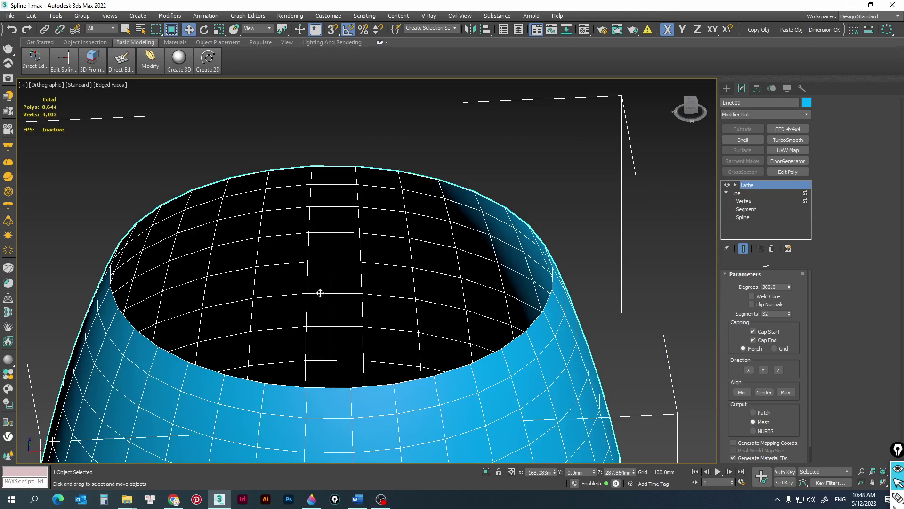
pyautogui.scroll(-2, 320, 293)
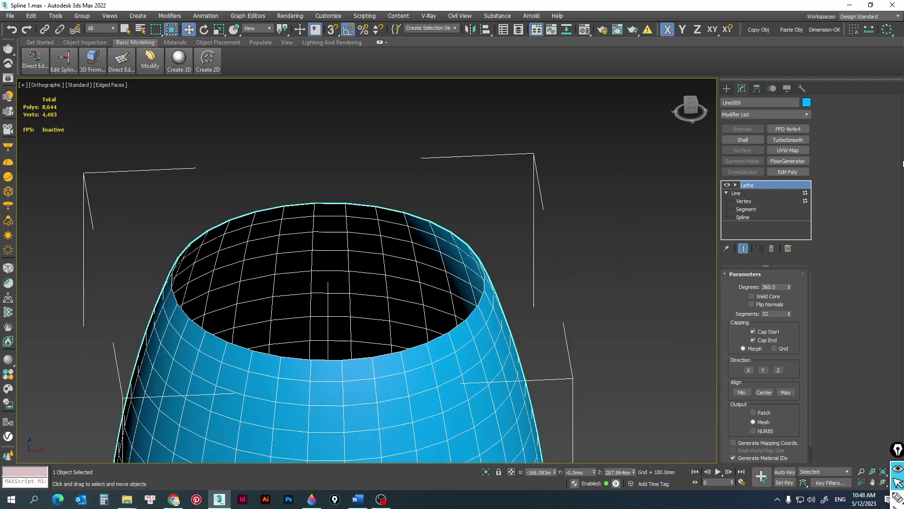
# Step: Search the Modifier List with 'ss', accidentally adding a SurfaceMapper (WSM) modifier to the glass
pyautogui.click(770, 115)
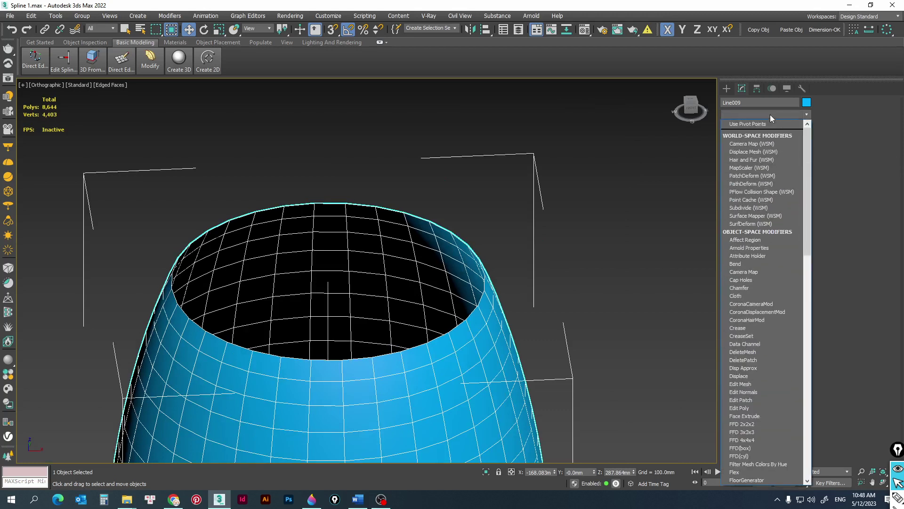
pyautogui.write('s')
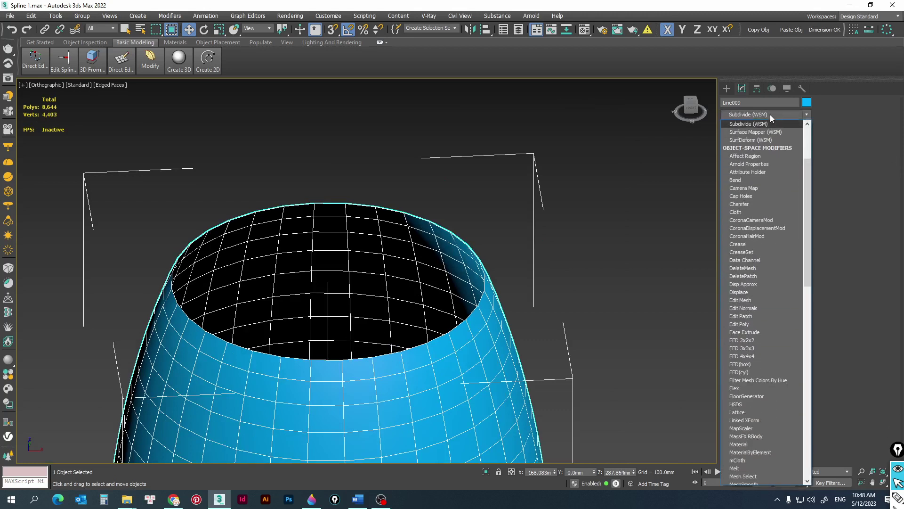
pyautogui.write('s')
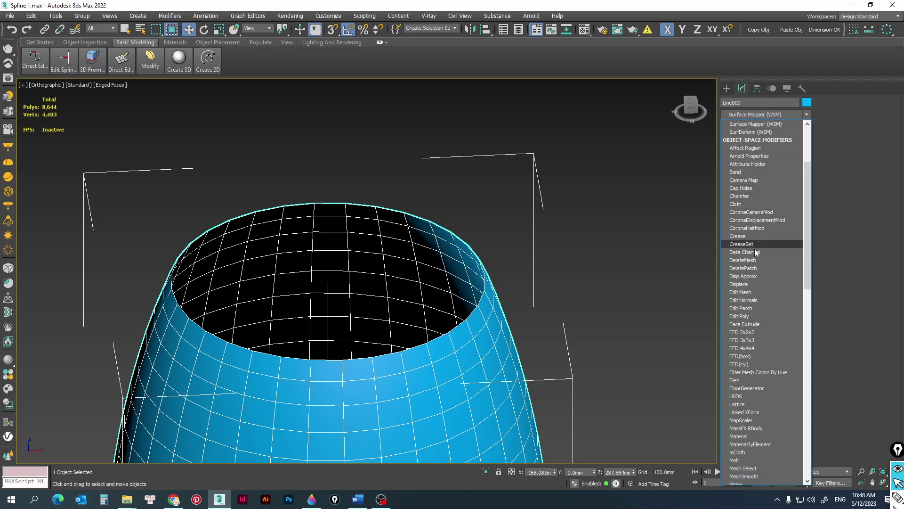
pyautogui.scroll(-2, 764, 259)
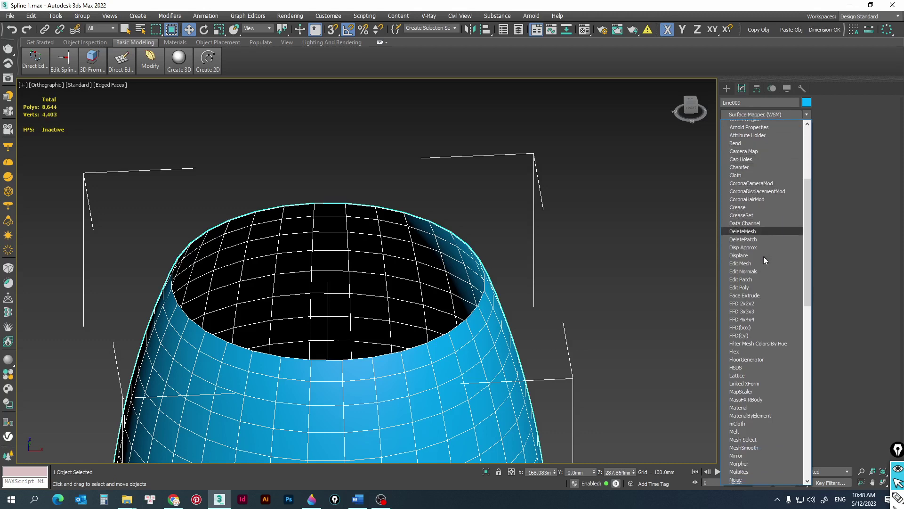
pyautogui.scroll(-2, 764, 260)
pyautogui.scroll(-2, 752, 335)
pyautogui.scroll(-1, 755, 387)
pyautogui.scroll(-2, 756, 386)
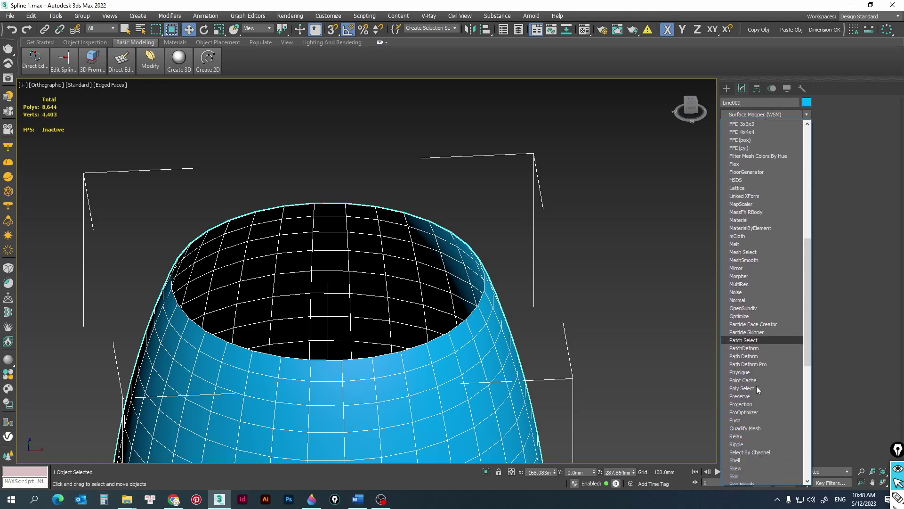
pyautogui.scroll(-1, 756, 386)
pyautogui.scroll(-1, 756, 386)
pyautogui.scroll(-1, 757, 385)
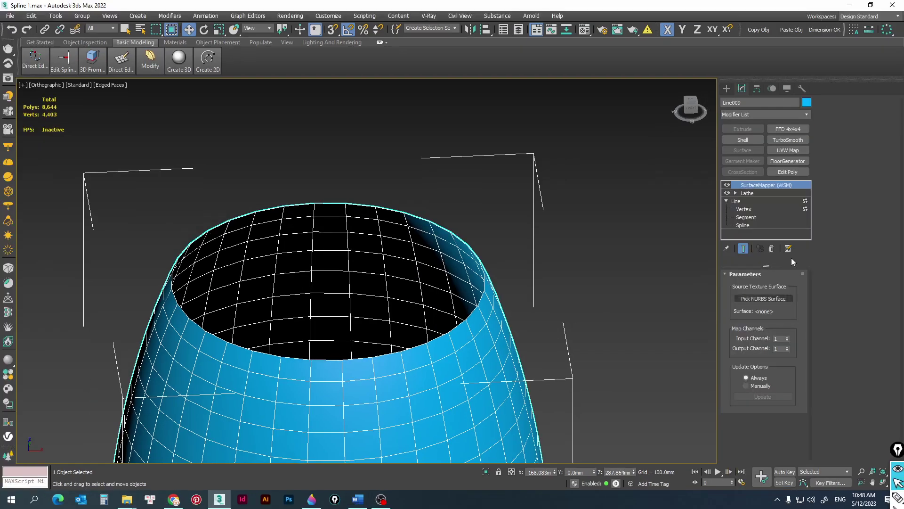
# Step: Delete the SurfaceMapper (WSM) modifier and scroll the Modifier List down to Shell
pyautogui.rightClick(785, 187)
pyautogui.click(785, 195)
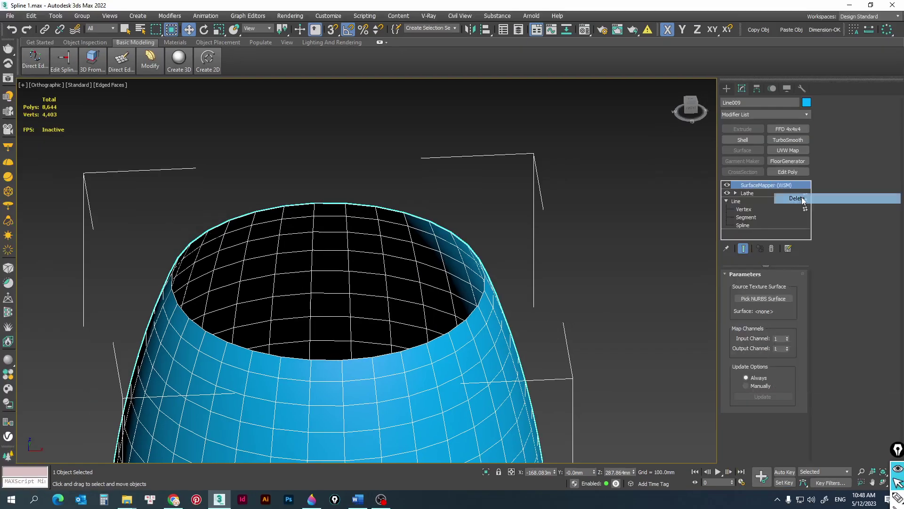
pyautogui.click(769, 113)
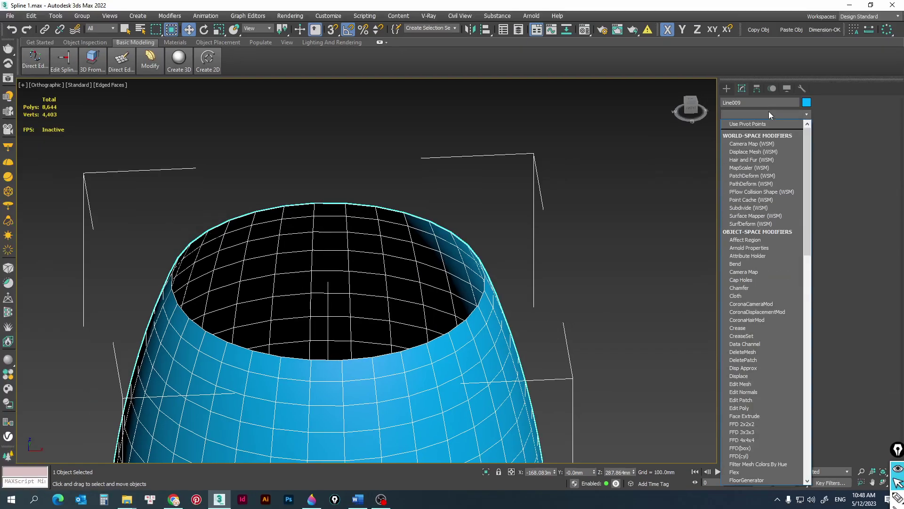
pyautogui.scroll(-3, 768, 114)
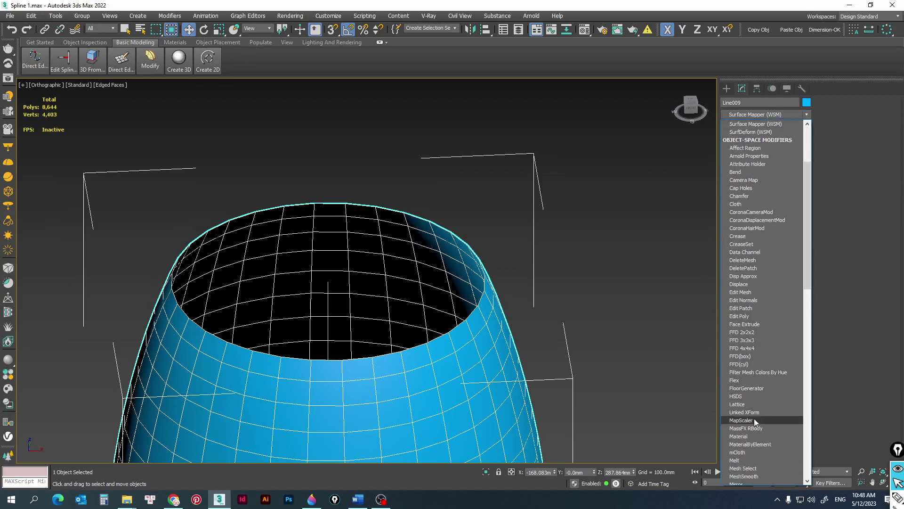
pyautogui.scroll(-5, 758, 409)
pyautogui.scroll(-3, 761, 401)
pyautogui.scroll(-3, 759, 405)
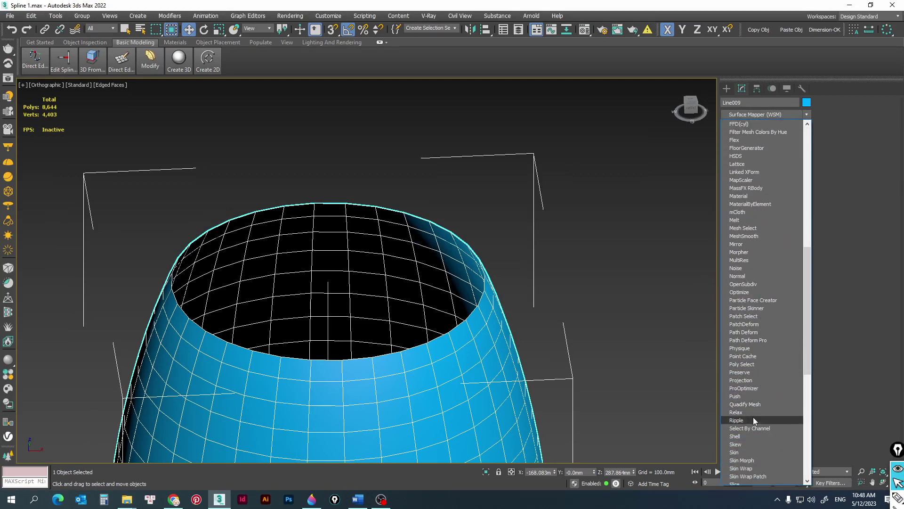
# Step: Add a Shell modifier to the glass and drag its Inner Amount up
pyautogui.click(748, 436)
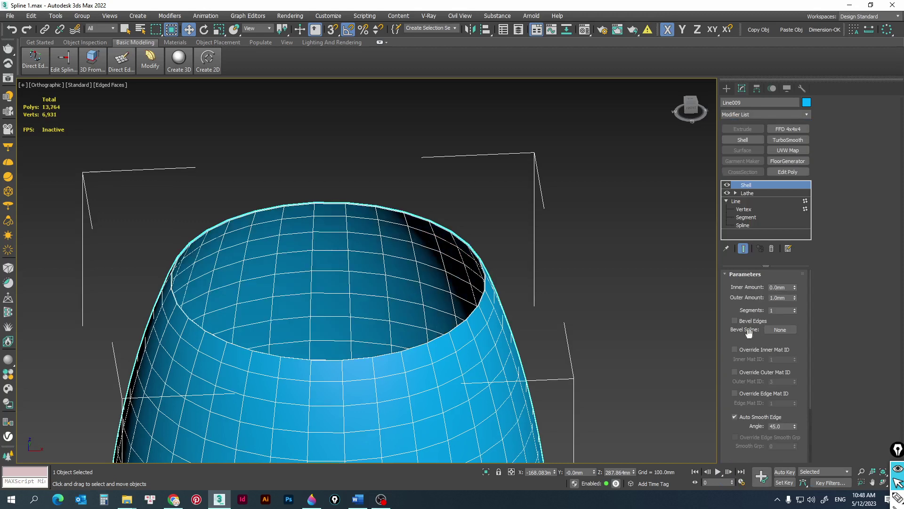
pyautogui.scroll(3, 398, 332)
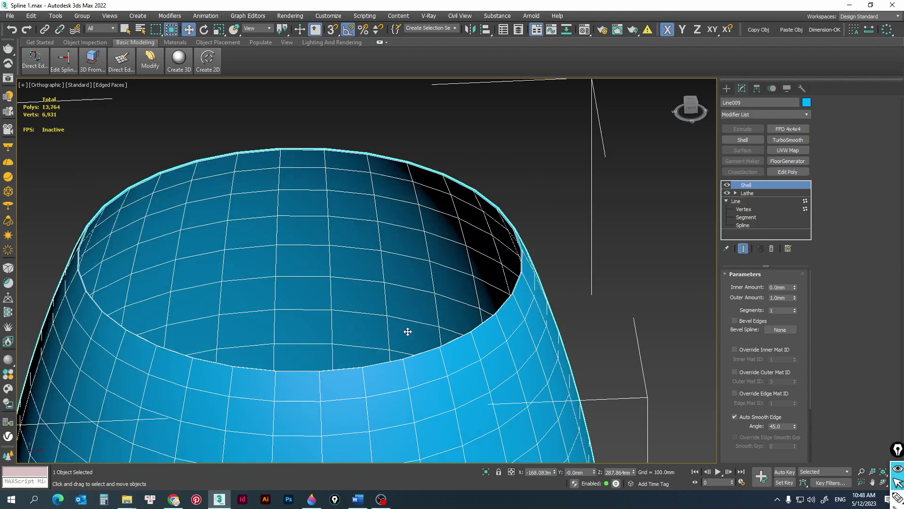
pyautogui.doubleClick(788, 287)
pyautogui.moveTo(795, 287)
pyautogui.mouseDown()
pyautogui.moveTo(780, 122)
pyautogui.moveTo(768, 422)
pyautogui.mouseUp()
pyautogui.moveTo(760, 28); pyautogui.dragTo(795, 282)
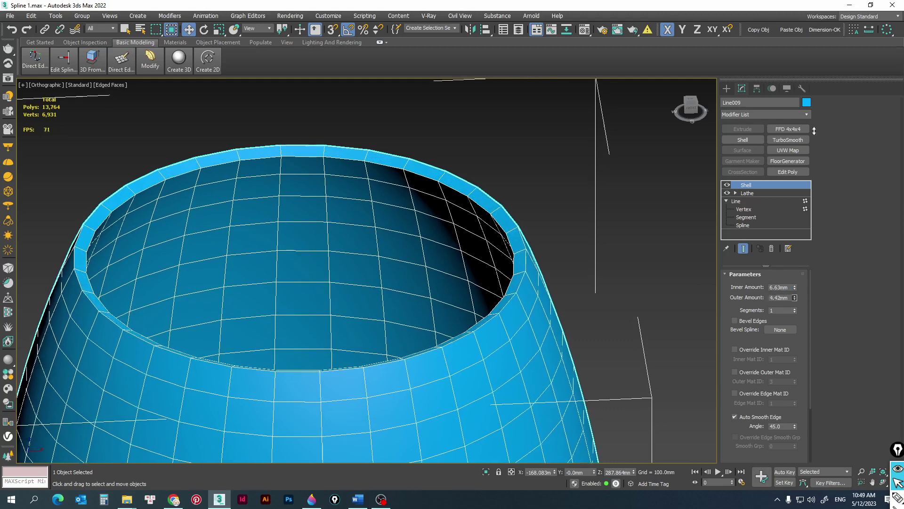
# Step: Set Shell Outer Amount to 0.0mm and Inner Amount to 3.0mm
pyautogui.doubleClick(789, 298)
pyautogui.write('0')
pyautogui.press('Return')
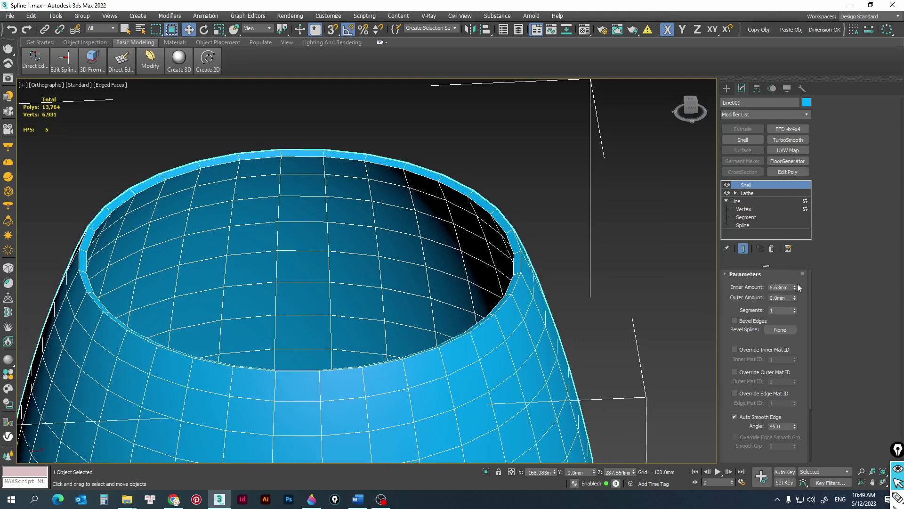
pyautogui.doubleClick(787, 289)
pyautogui.write('5.63')
pyautogui.press('Return')
pyautogui.write('3')
pyautogui.press('Return')
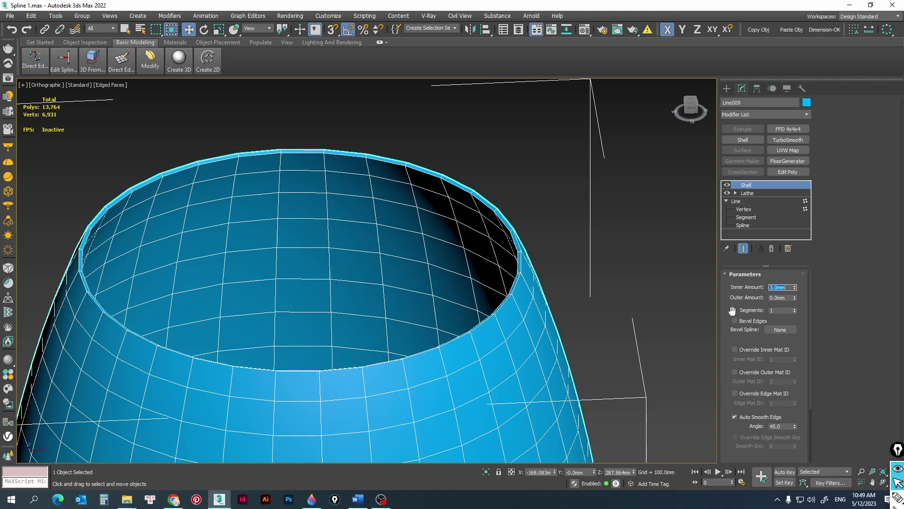
# Step: Change Inner Amount to 5.0mm and inspect the glass rim and base
pyautogui.moveTo(305, 342)
pyautogui.mouseDown(button='middle')
pyautogui.moveTo(343, 280)
pyautogui.moveTo(274, 299)
pyautogui.moveTo(126, 274)
pyautogui.mouseUp(button='middle')
pyautogui.scroll(5, 125, 275)
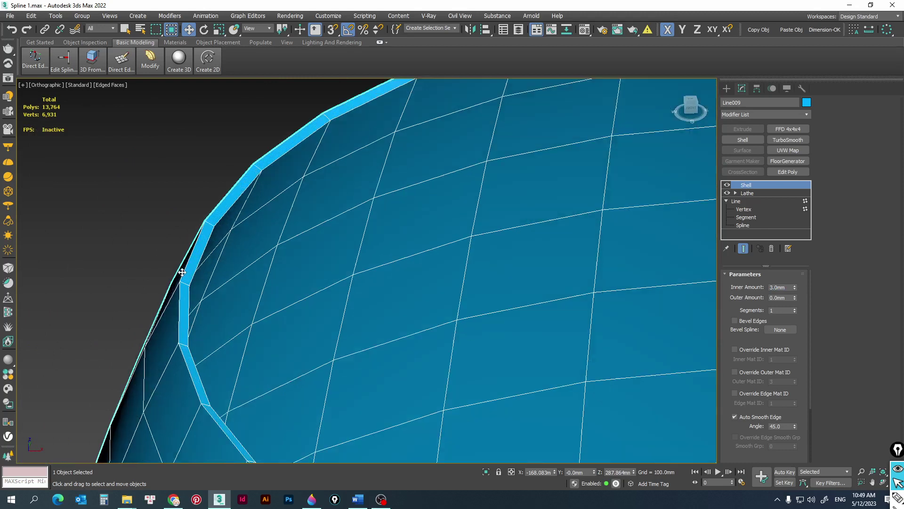
pyautogui.scroll(2, 189, 264)
pyautogui.scroll(2, 189, 271)
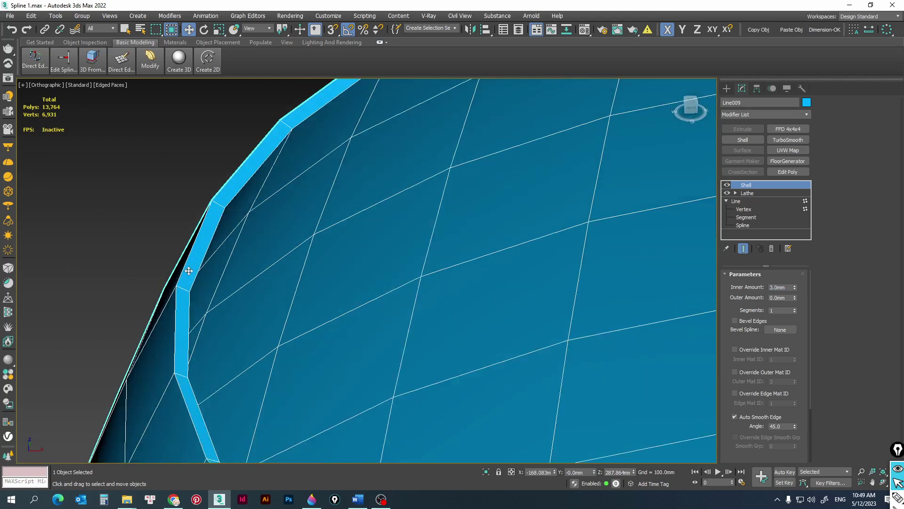
pyautogui.moveTo(789, 288); pyautogui.dragTo(731, 291)
pyautogui.write('5')
pyautogui.press('Return')
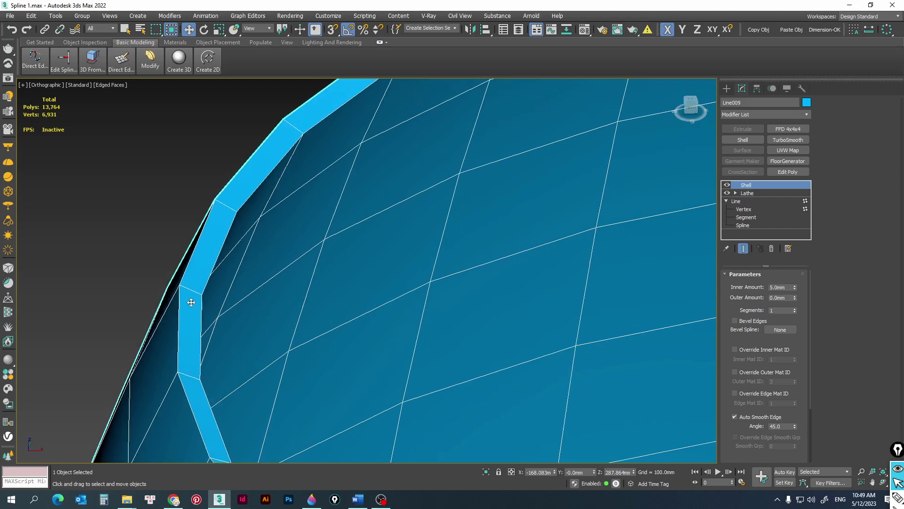
pyautogui.scroll(-5, 183, 270)
pyautogui.moveTo(384, 299); pyautogui.dragTo(385, 204, button='middle')
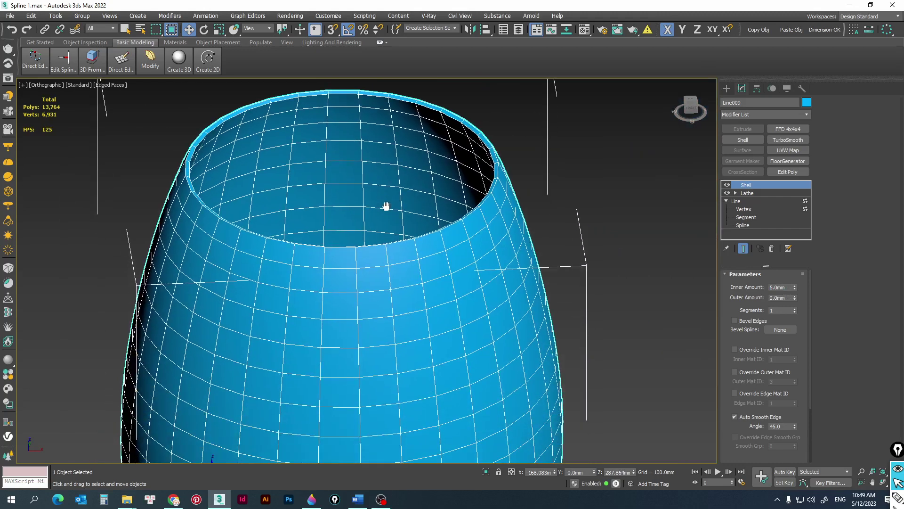
pyautogui.scroll(-3, 261, 238)
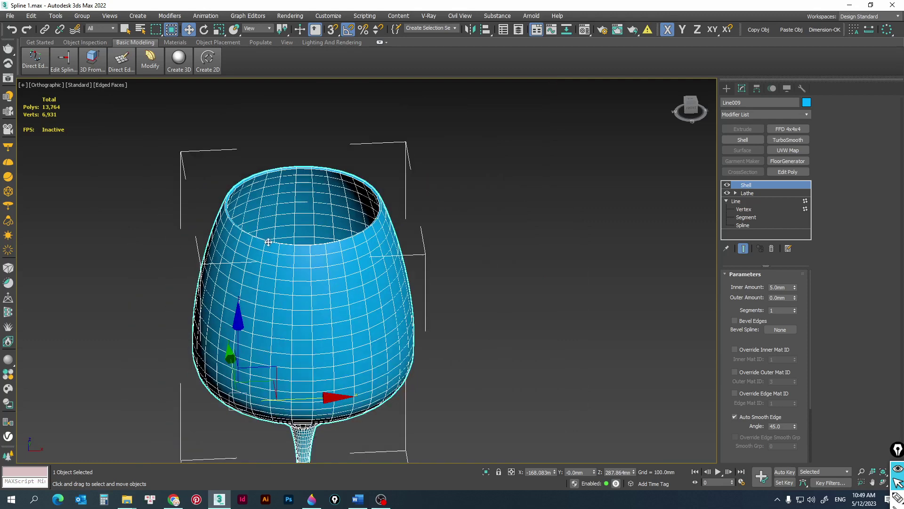
pyautogui.moveTo(310, 407); pyautogui.dragTo(327, 341, button='middle')
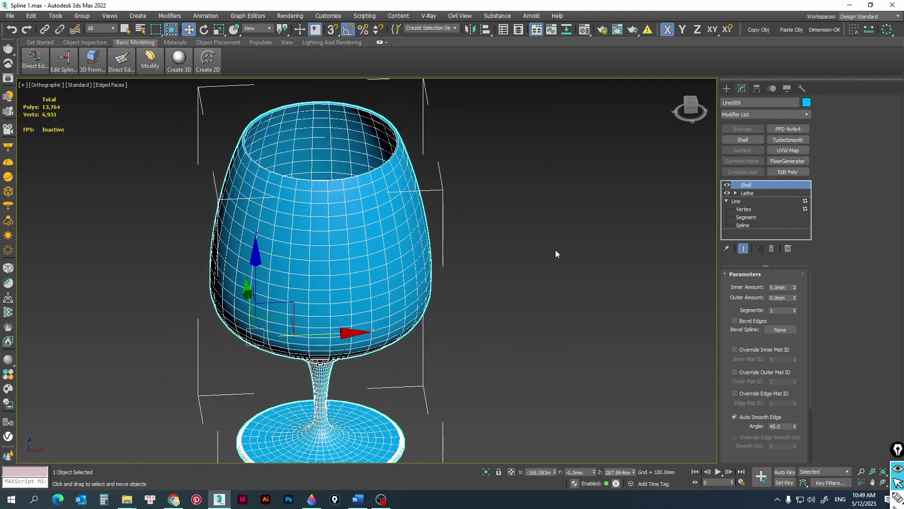
pyautogui.scroll(-2, 507, 263)
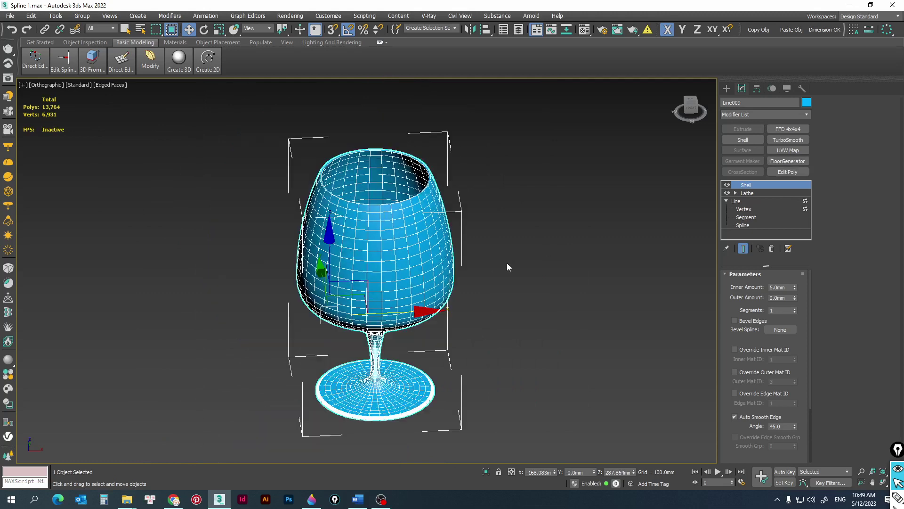
# Step: Toggle the viewport to wireframe and back to default shading with F3
pyautogui.click(492, 296)
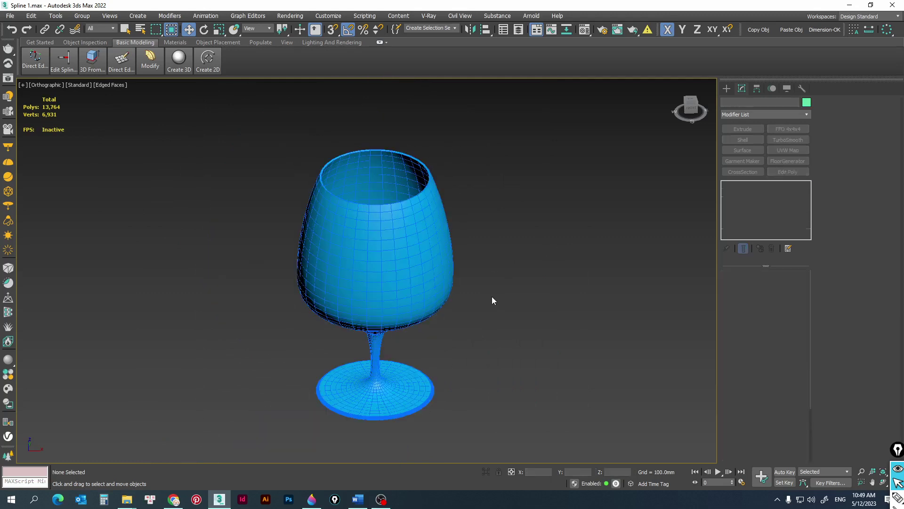
pyautogui.click(431, 300)
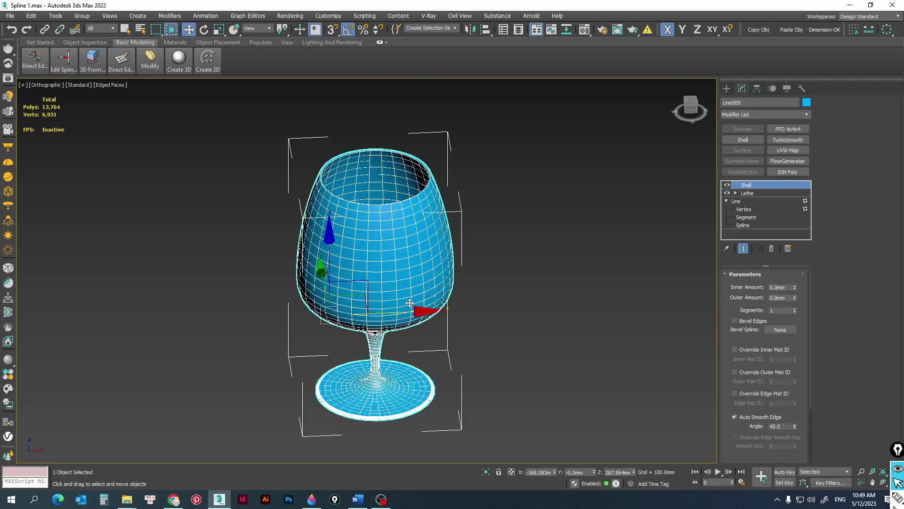
pyautogui.scroll(-5, 410, 301)
pyautogui.scroll(-3, 413, 281)
pyautogui.moveTo(442, 328); pyautogui.dragTo(451, 336, button='middle')
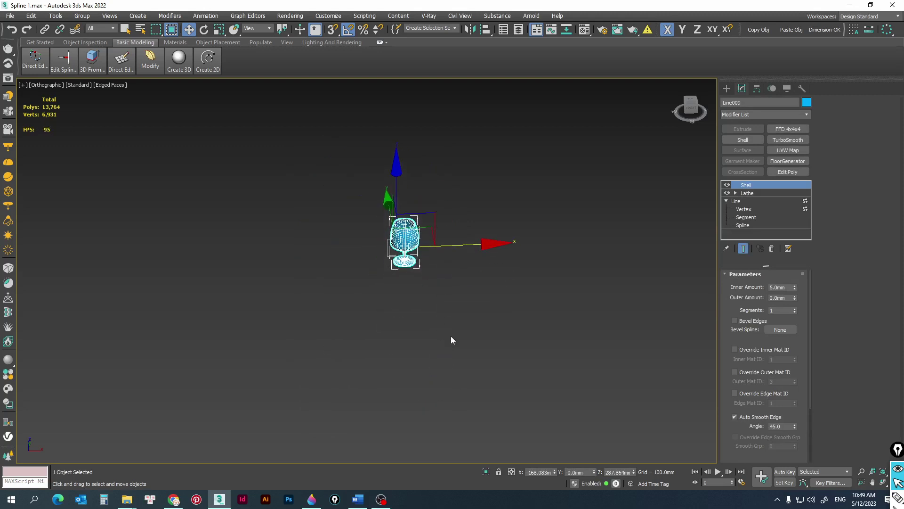
pyautogui.click(451, 335)
pyautogui.press('F3')
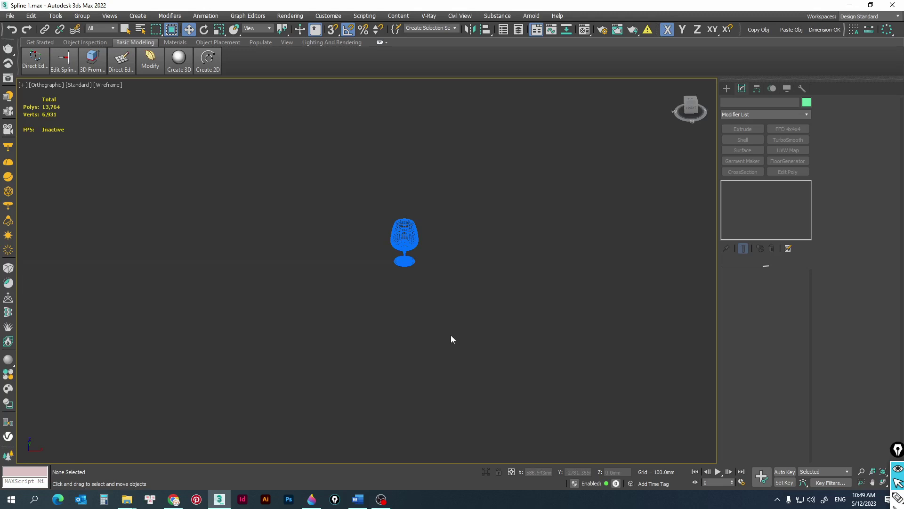
pyautogui.press('F3')
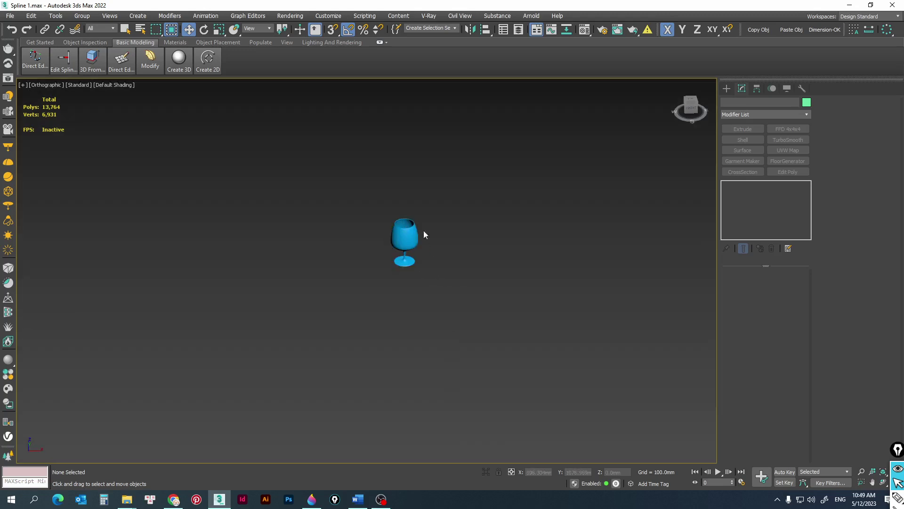
pyautogui.scroll(3, 423, 231)
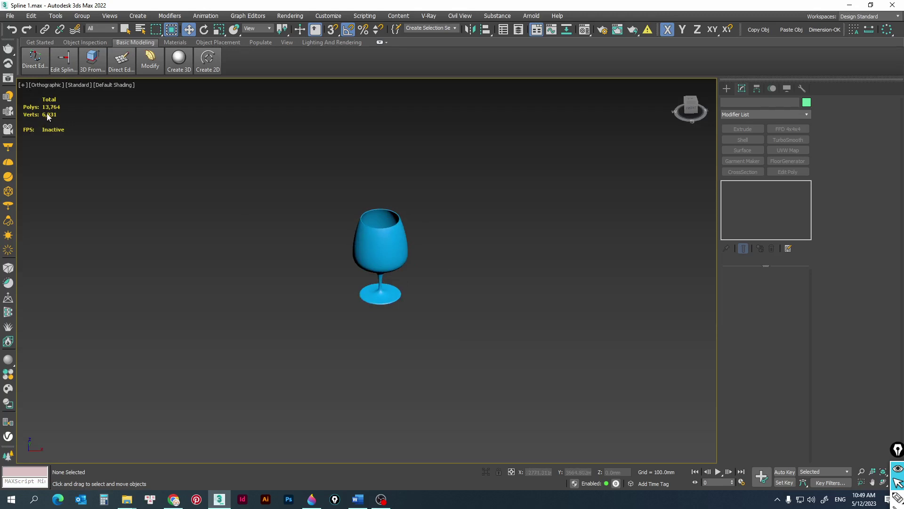
# Step: Move the wine glass far to the left, then briefly check Google Images in Chrome
pyautogui.click(398, 261)
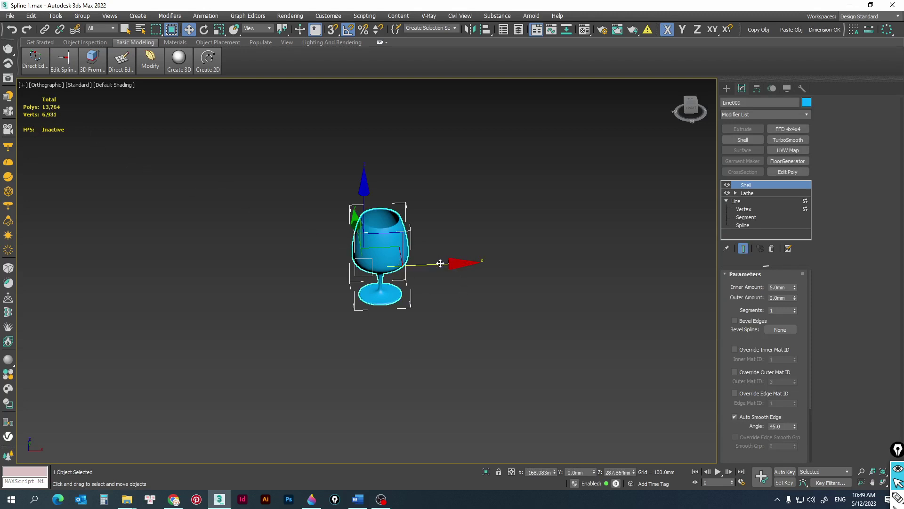
pyautogui.moveTo(441, 264); pyautogui.dragTo(125, 242)
pyautogui.click(305, 374)
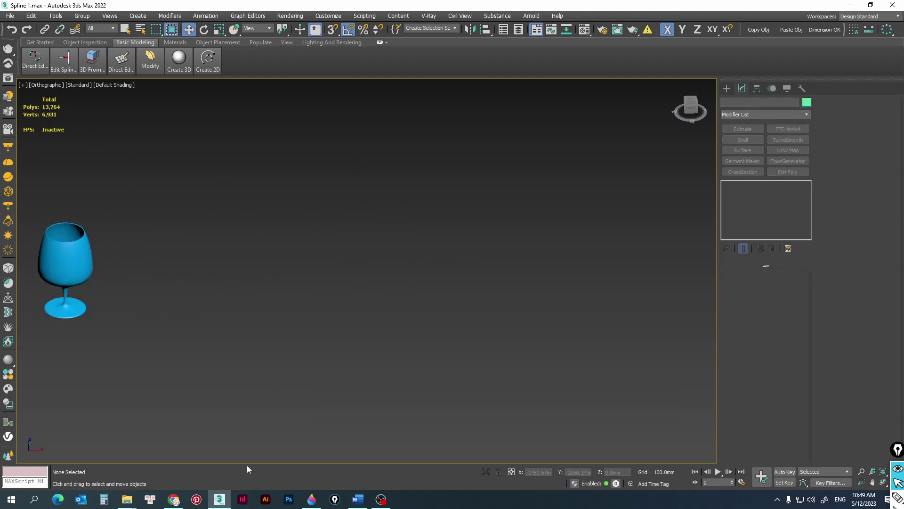
pyautogui.click(174, 499)
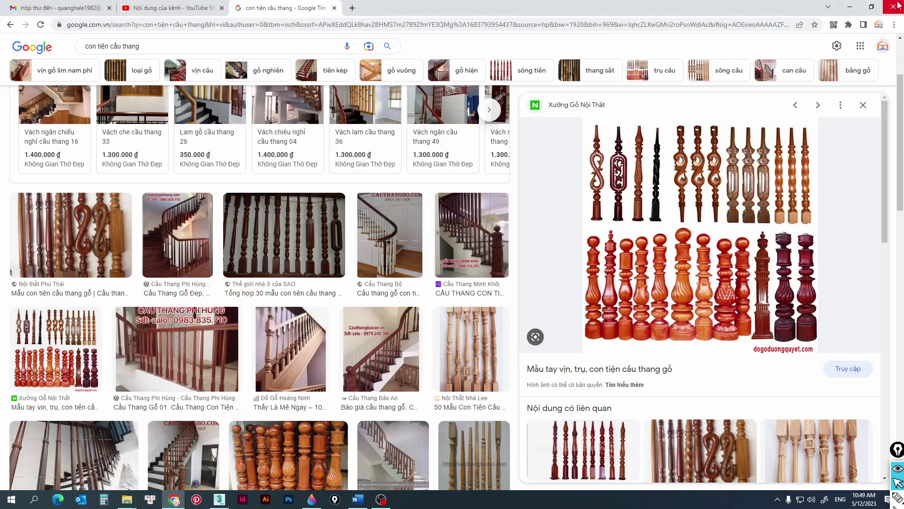
pyautogui.click(850, 7)
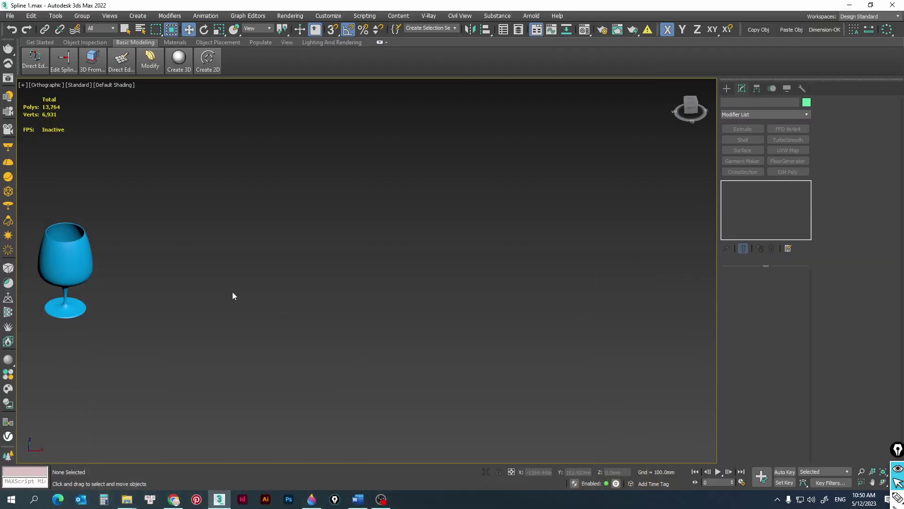
# Step: Show the glass in Front view, zoomed to extents, panned left, as wireframe
pyautogui.press('f')
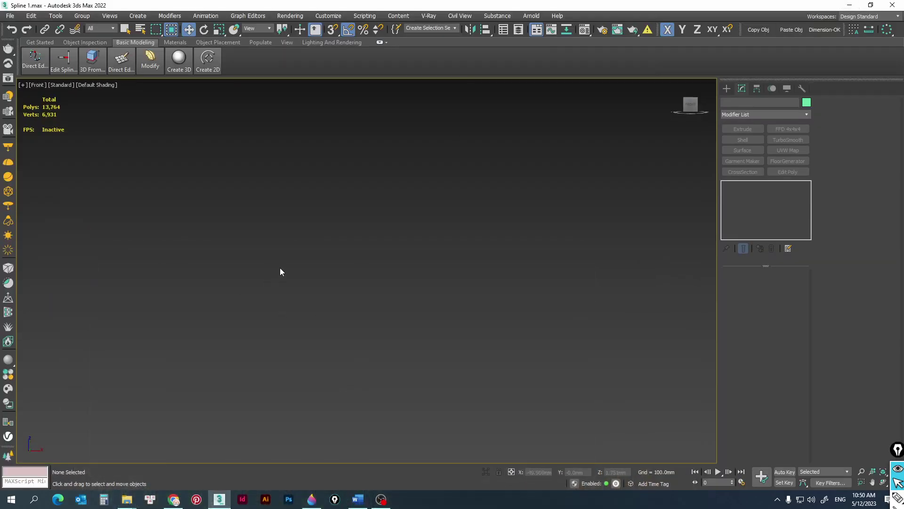
pyautogui.press('z')
pyautogui.scroll(-5, 363, 271)
pyautogui.moveTo(435, 266); pyautogui.dragTo(286, 283, button='middle')
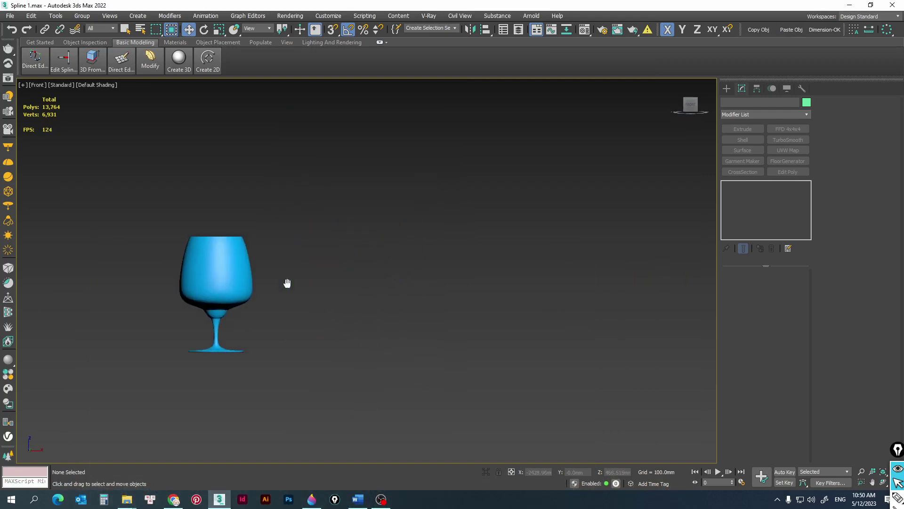
pyautogui.press('F3')
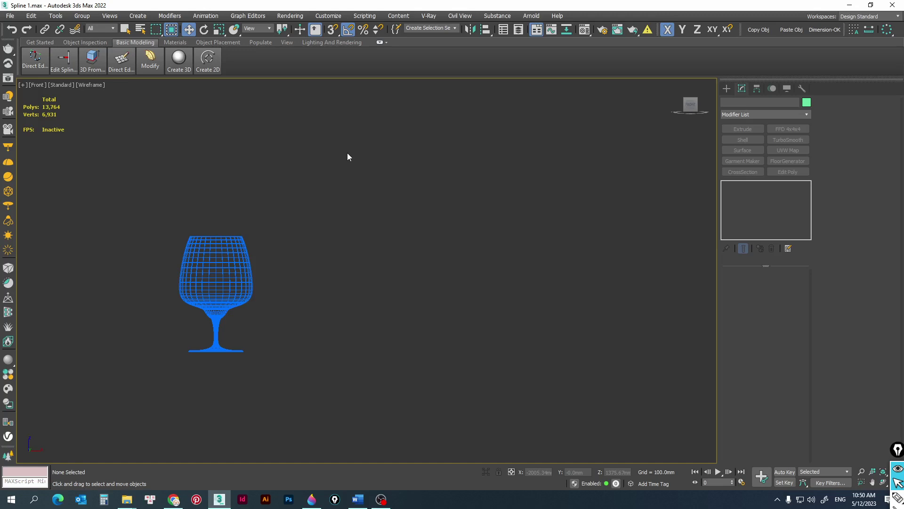
pyautogui.click(205, 70)
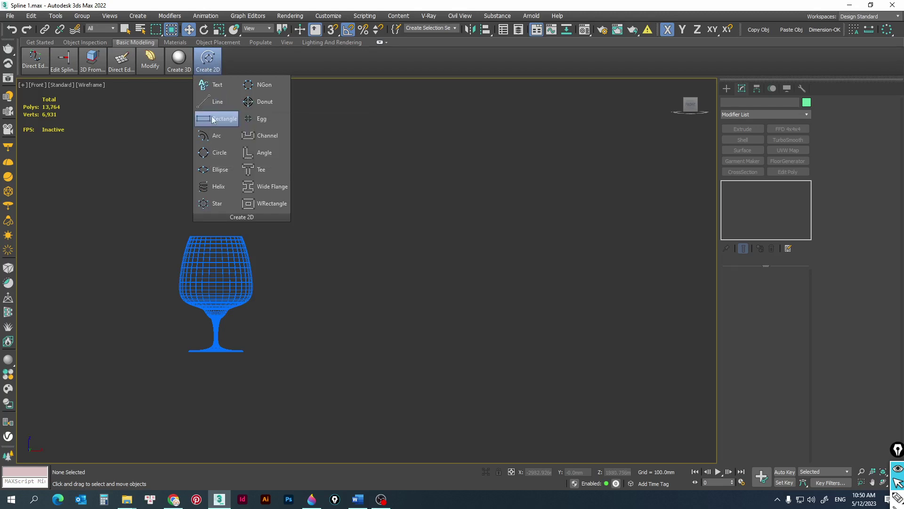
# Step: Draw a circle spline above the wine glass
pyautogui.click(210, 152)
pyautogui.moveTo(396, 153); pyautogui.dragTo(425, 187)
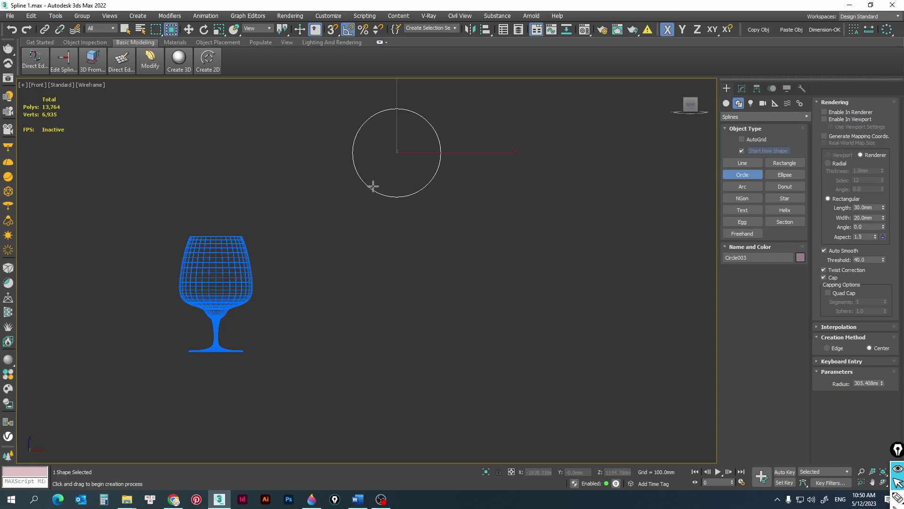
pyautogui.click(373, 185)
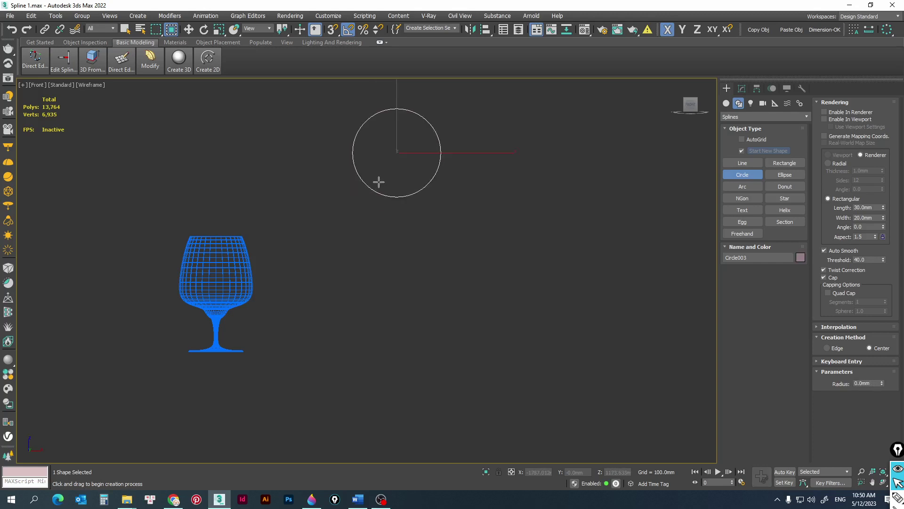
# Step: Draw a tall 827.689mm × 400.81mm rectangle right of the glass, then bring Chrome forward
pyautogui.click(207, 59)
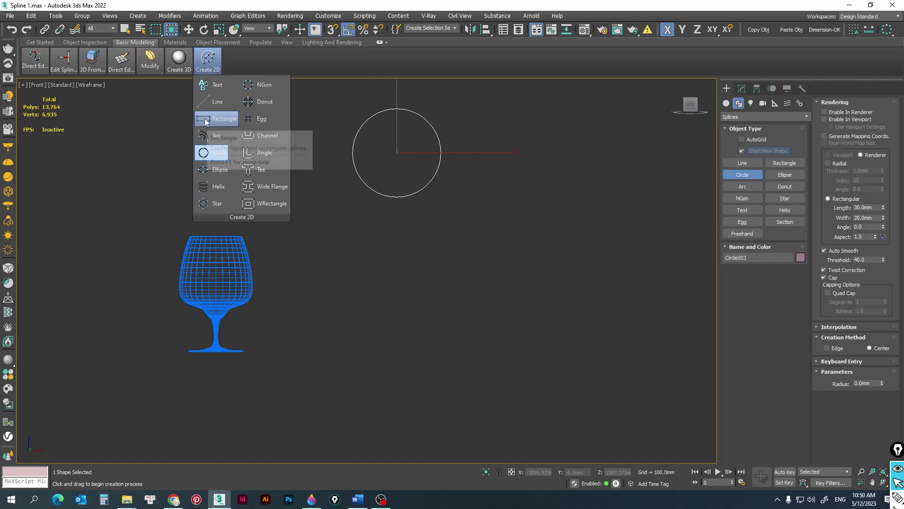
pyautogui.click(206, 118)
pyautogui.moveTo(375, 291); pyautogui.dragTo(432, 409)
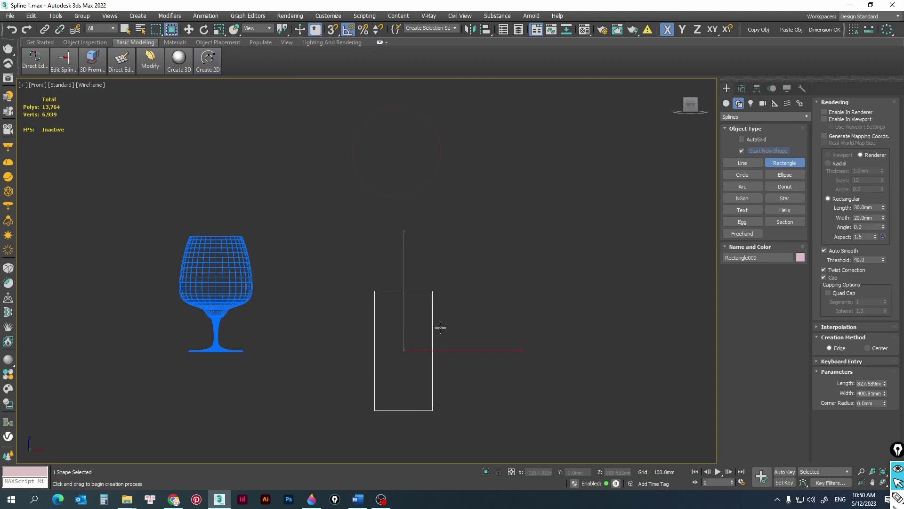
pyautogui.click(174, 499)
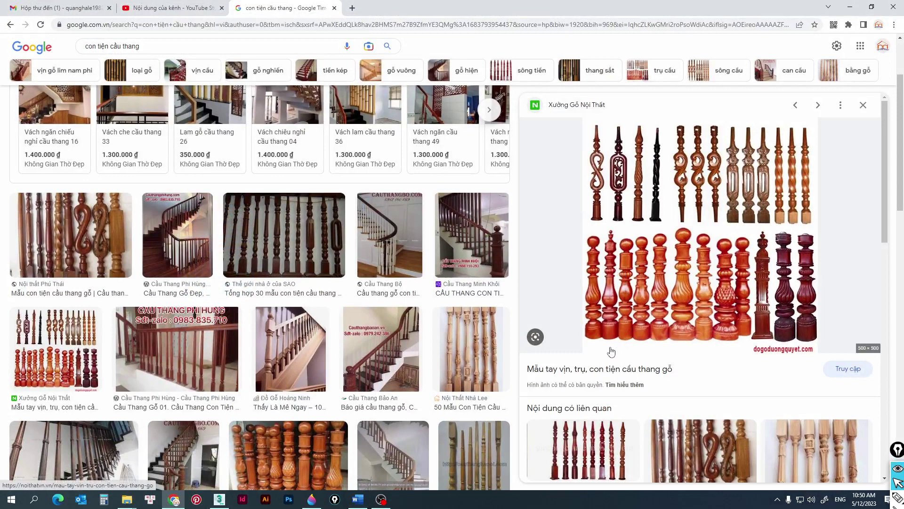
# Step: Save the baluster preview image to the Desktop as mau-lan-can-cau-thang-dep3.webp
pyautogui.rightClick(640, 290)
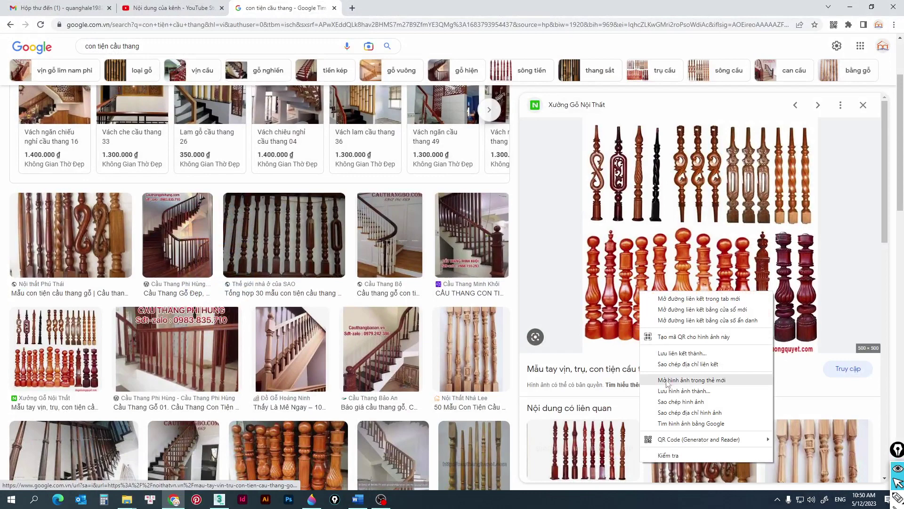
pyautogui.click(691, 392)
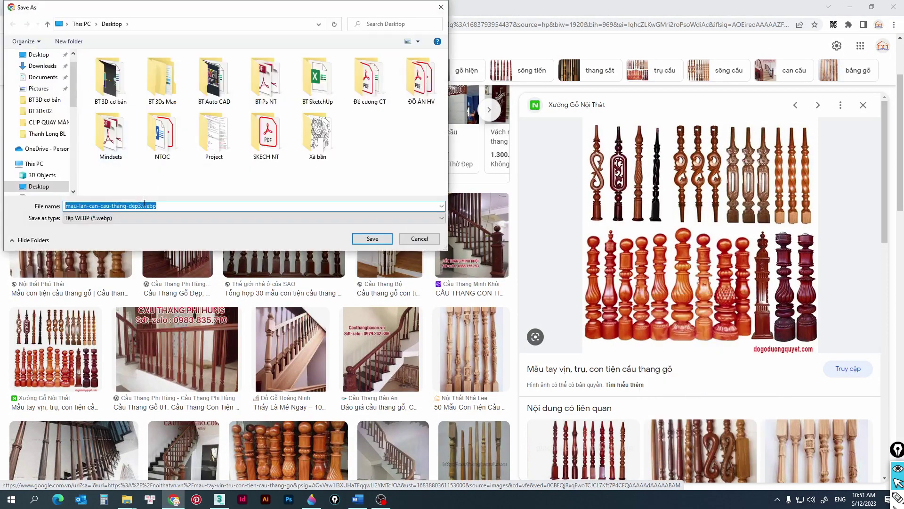
pyautogui.click(372, 239)
# Step: Return to 3ds Max, deselect the rectangle, zoom out and show the home grid
pyautogui.hotkey('alt', 'Tab')
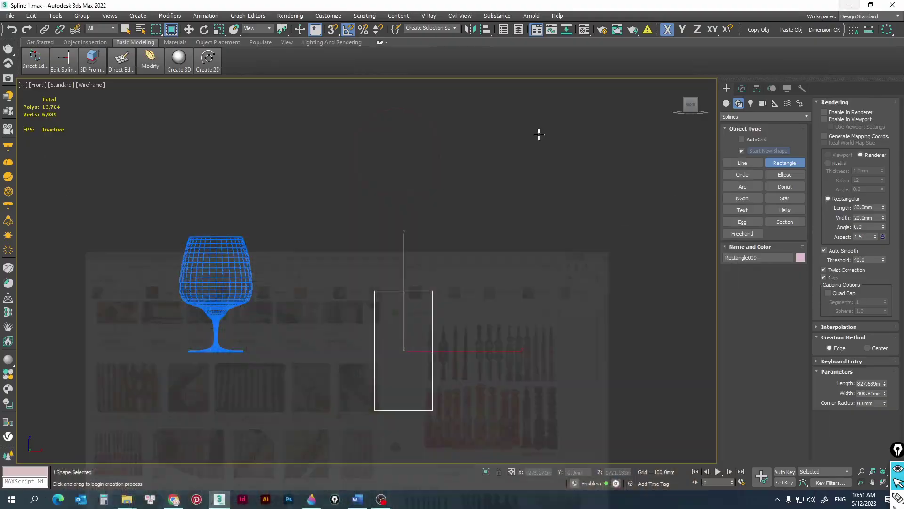
pyautogui.click(189, 29)
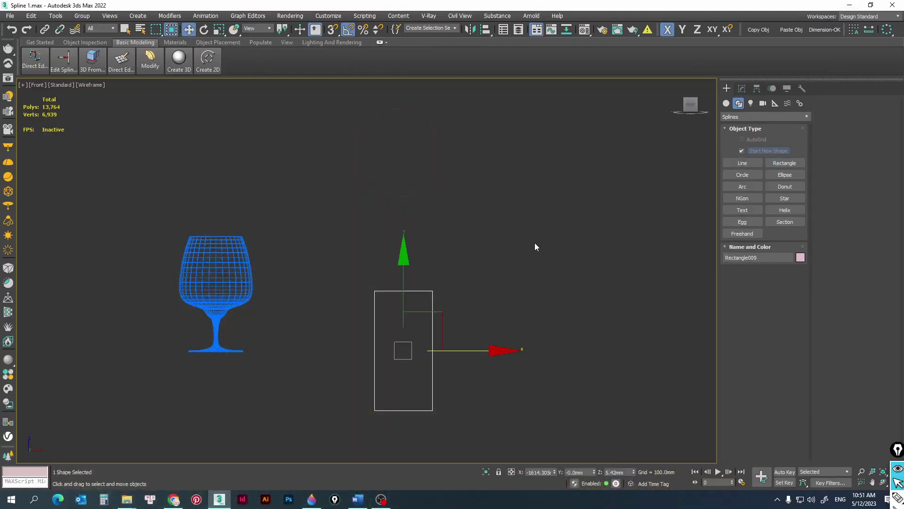
pyautogui.click(339, 237)
pyautogui.scroll(-3, 340, 238)
pyautogui.moveTo(339, 238); pyautogui.dragTo(307, 246, button='middle')
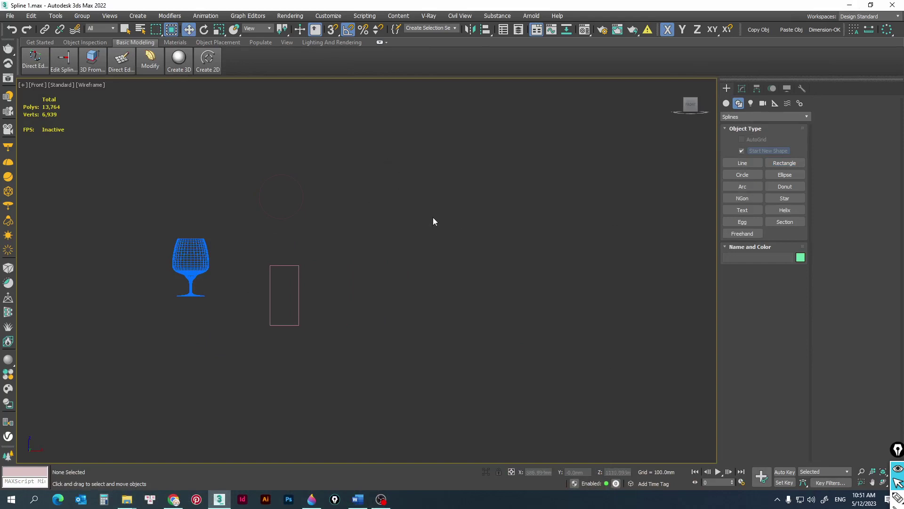
pyautogui.press('g')
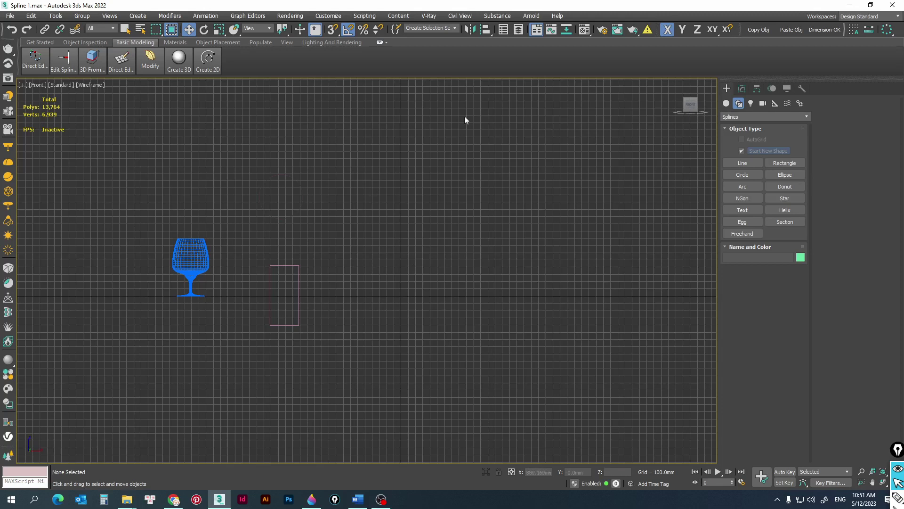
# Step: Create a large 4×4-segment plane, about 3933mm × 2828mm, right of the rectangle
pyautogui.click(200, 72)
pyautogui.click(177, 90)
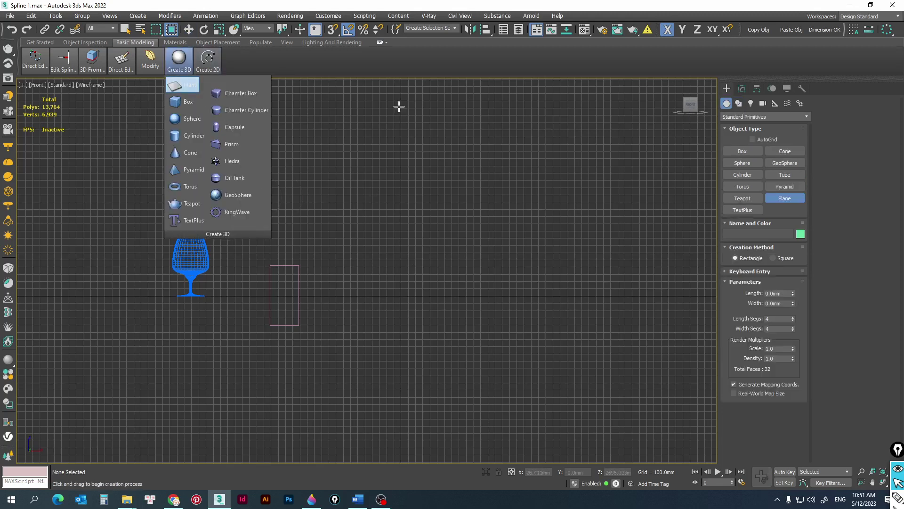
pyautogui.moveTo(383, 100)
pyautogui.mouseDown()
pyautogui.moveTo(558, 364)
pyautogui.moveTo(588, 383)
pyautogui.mouseUp()
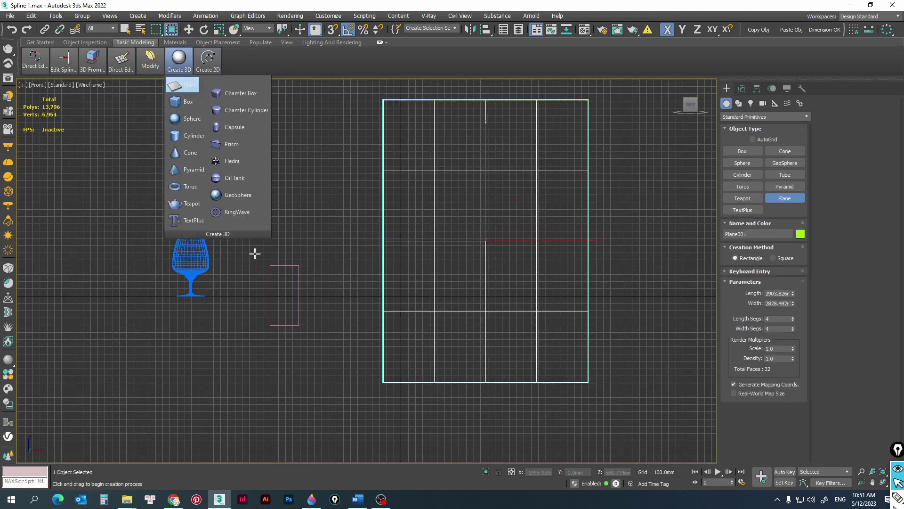
pyautogui.click(282, 251)
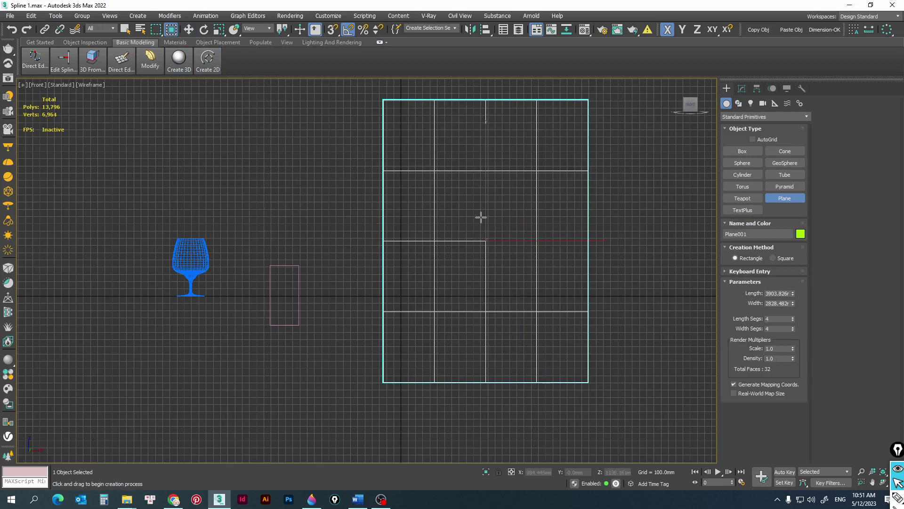
pyautogui.moveTo(525, 218); pyautogui.dragTo(422, 229, button='middle')
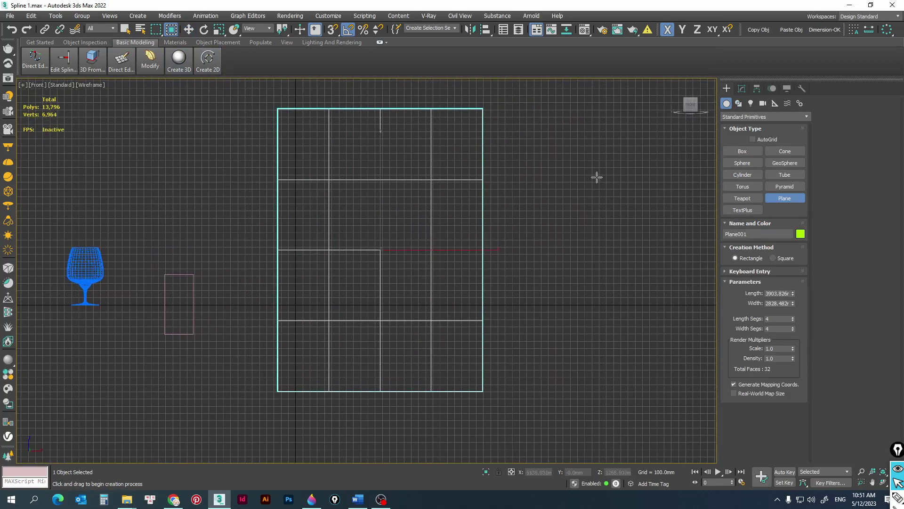
# Step: In Top view, move the plane back along Y, then return to Front view
pyautogui.click(189, 29)
pyautogui.press('t')
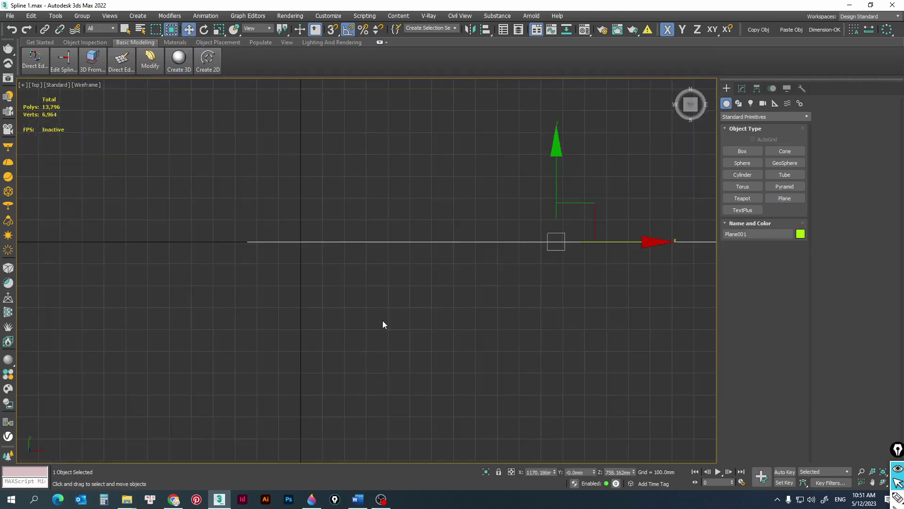
pyautogui.moveTo(448, 242); pyautogui.dragTo(357, 286, button='middle')
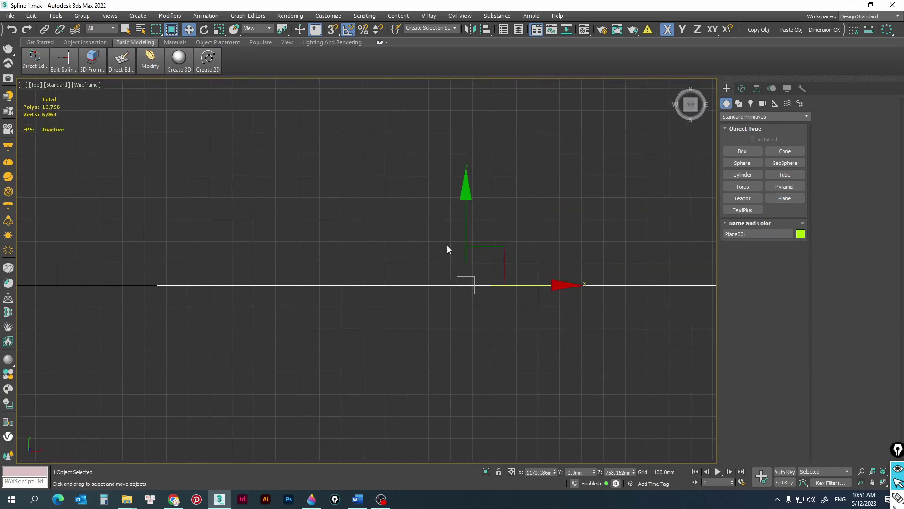
pyautogui.moveTo(465, 232); pyautogui.dragTo(472, 211)
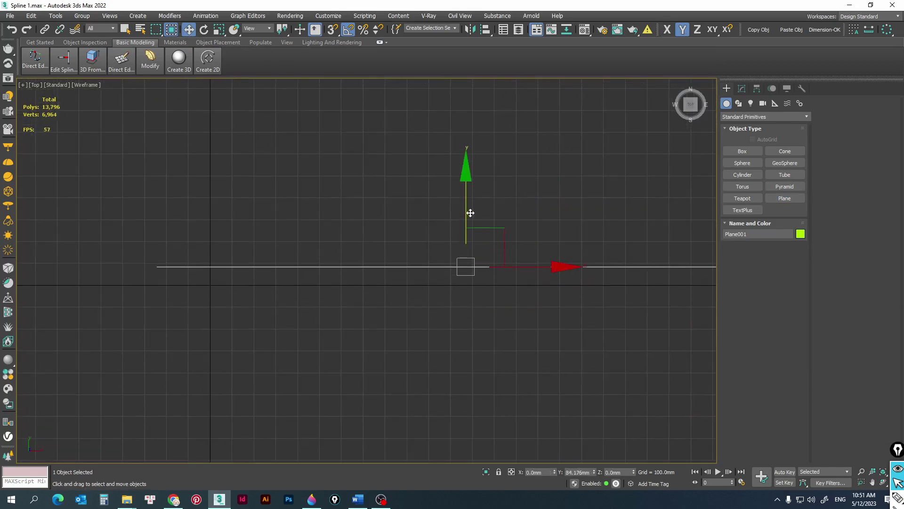
pyautogui.press('f')
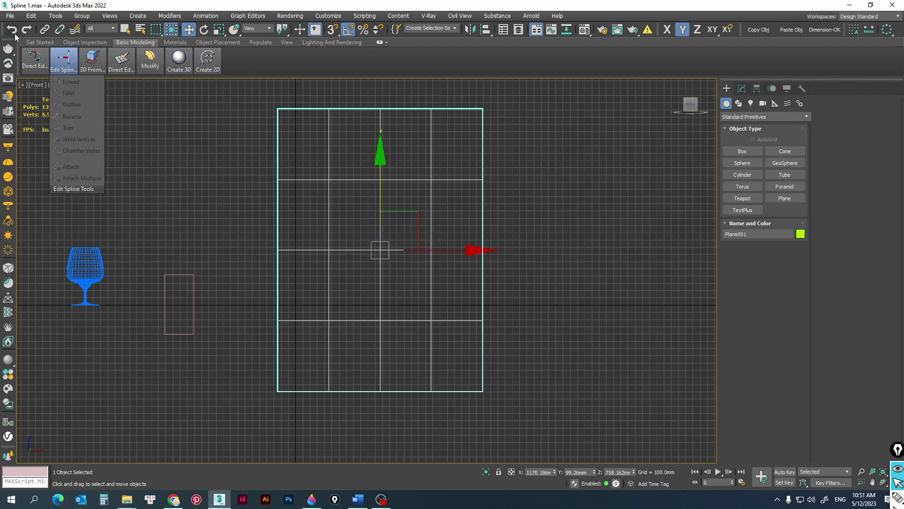
# Step: Restore 3ds Max down and drag the saved baluster image into the viewport, then maximise
pyautogui.click(870, 5)
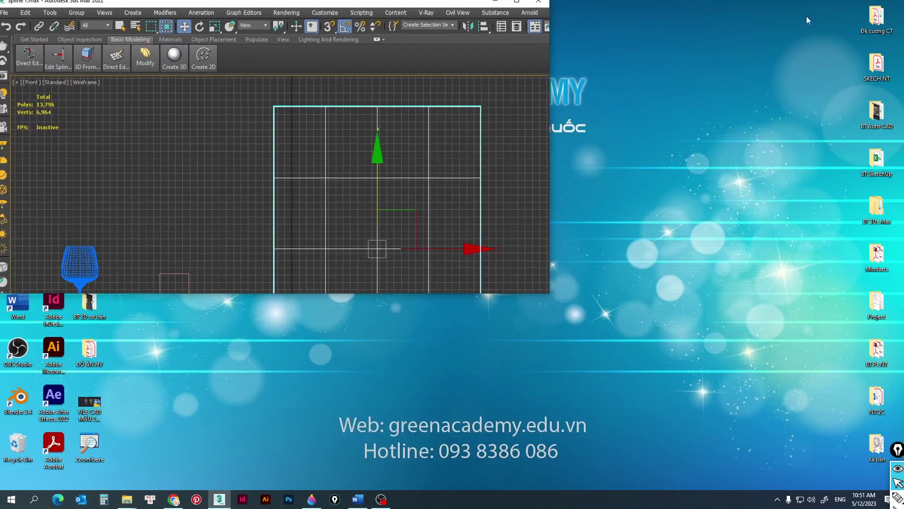
pyautogui.moveTo(339, 11); pyautogui.dragTo(618, 81)
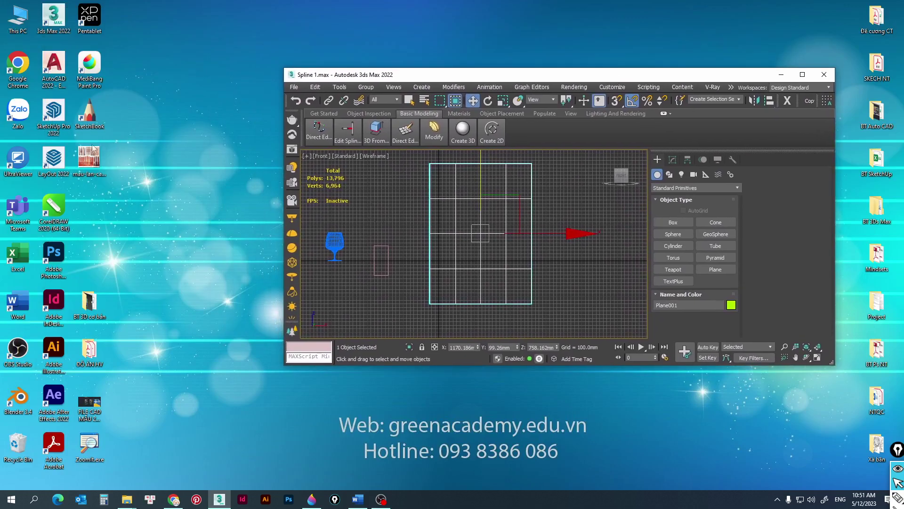
pyautogui.moveTo(92, 147); pyautogui.dragTo(491, 233)
pyautogui.press('F3')
pyautogui.moveTo(89, 157); pyautogui.dragTo(478, 229)
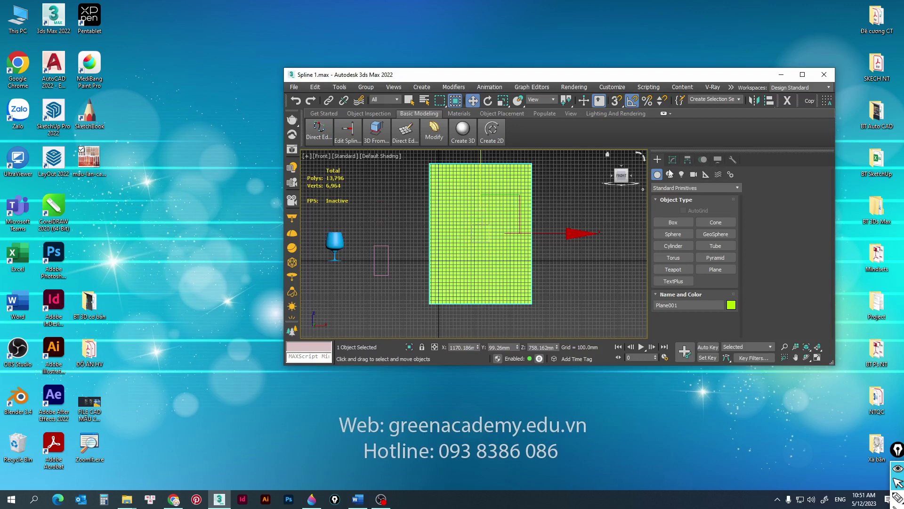
pyautogui.click(803, 74)
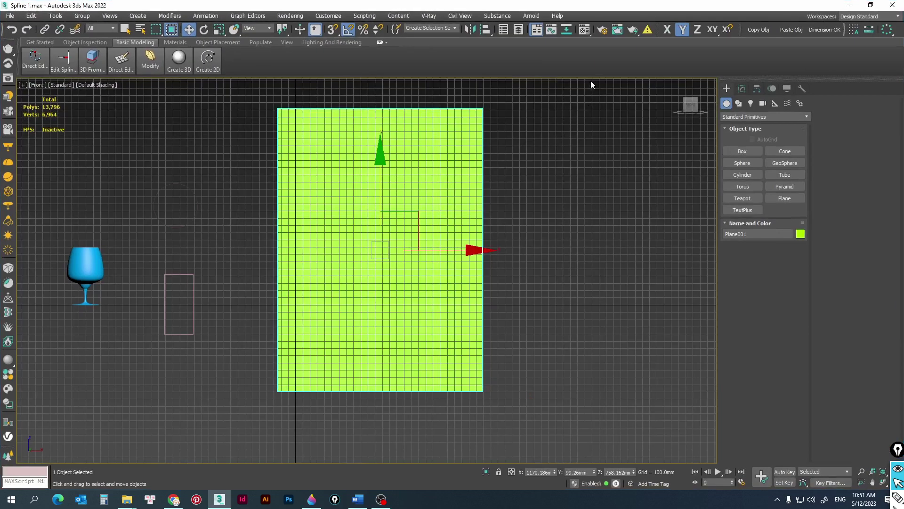
# Step: Pick a Bitmap map in the Material Editor, then cancel the file browser and close the editor
pyautogui.click(590, 29)
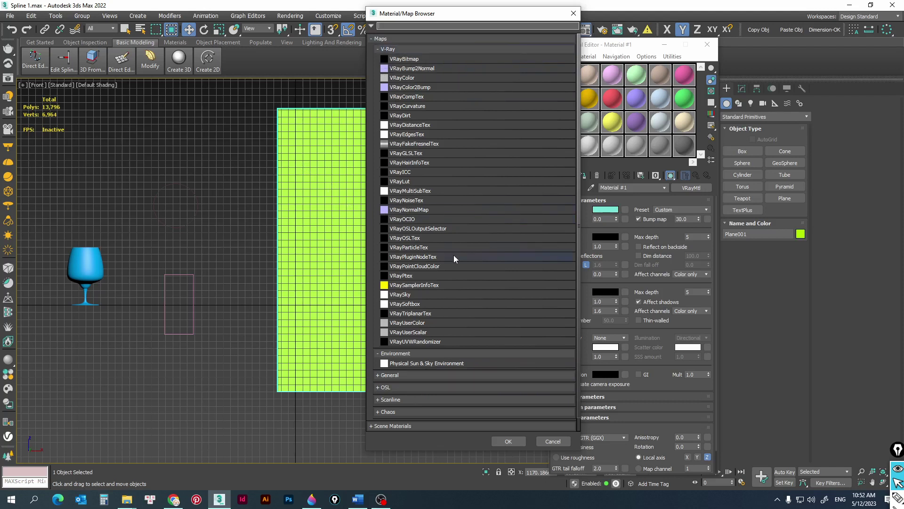
pyautogui.click(419, 376)
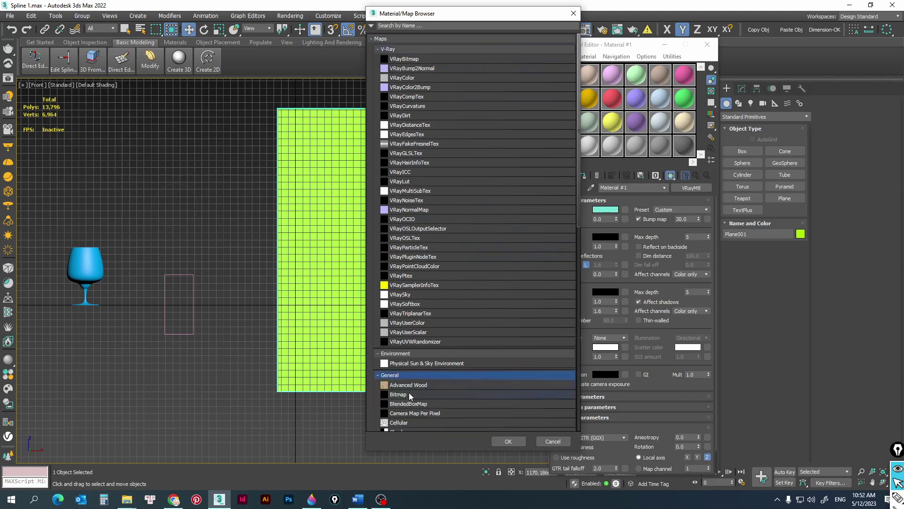
pyautogui.click(408, 394)
pyautogui.click(509, 442)
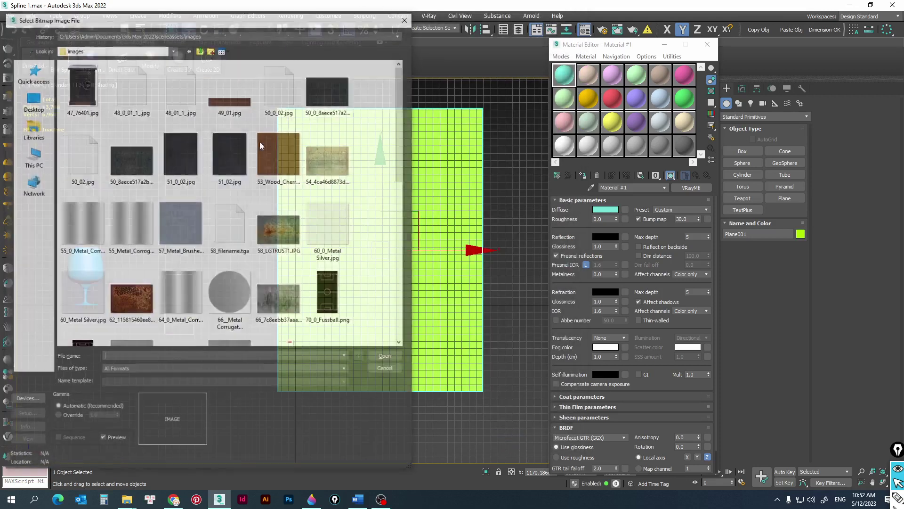
pyautogui.click(32, 100)
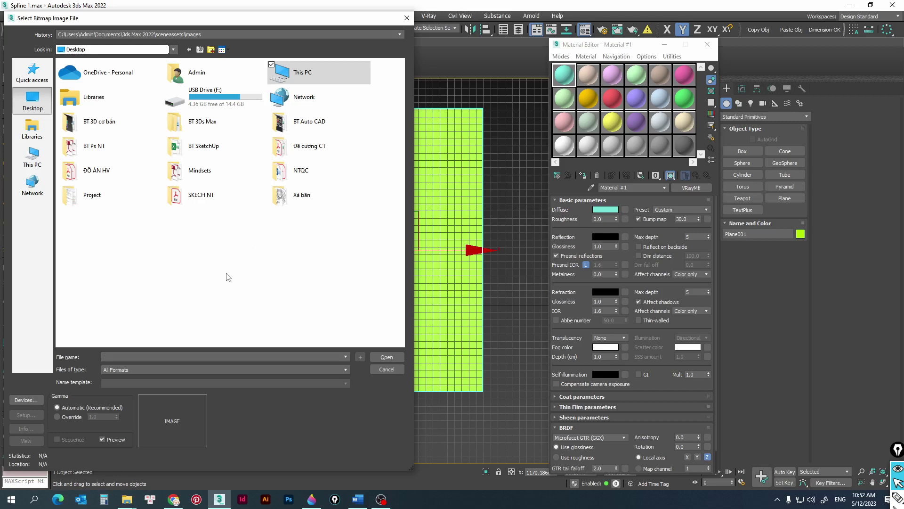
pyautogui.click(407, 18)
pyautogui.click(707, 44)
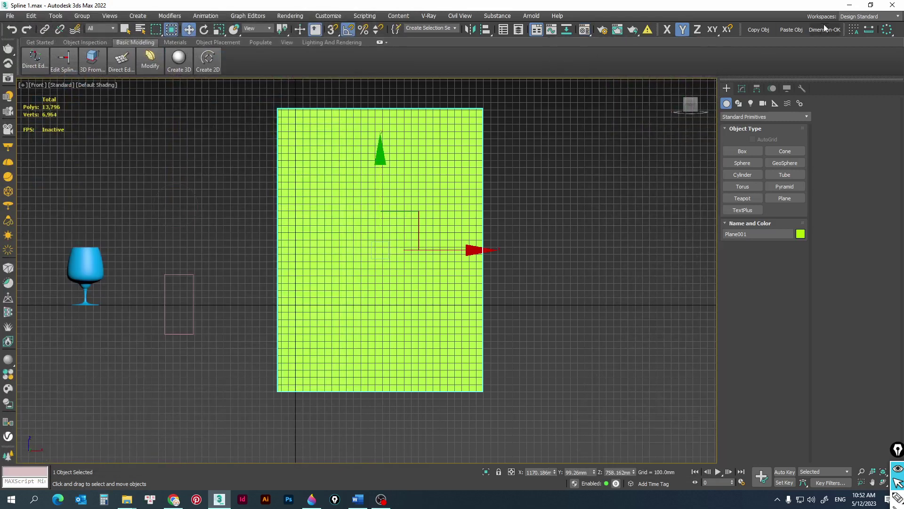
pyautogui.click(850, 5)
# Step: Try opening the desktop railing image in Paint 3D and dismiss the couldn't-insert error
pyautogui.click(95, 170)
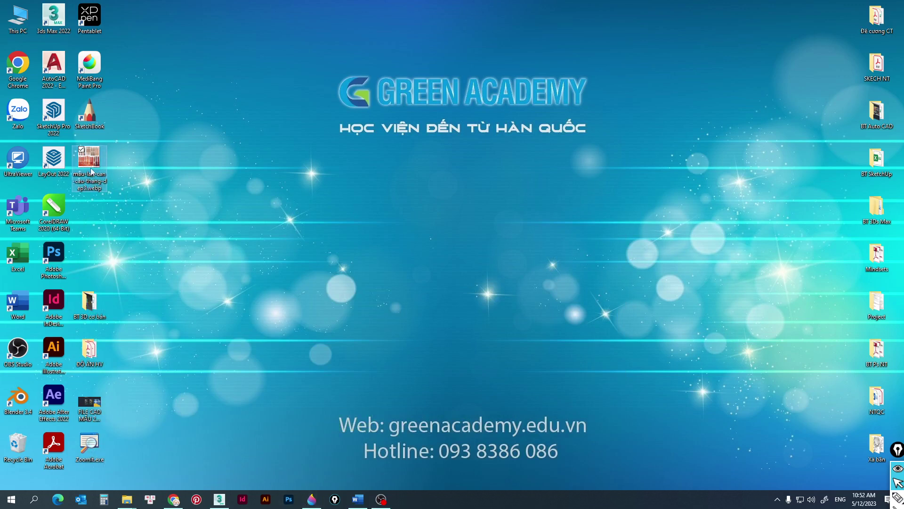
pyautogui.moveTo(91, 172); pyautogui.dragTo(313, 210)
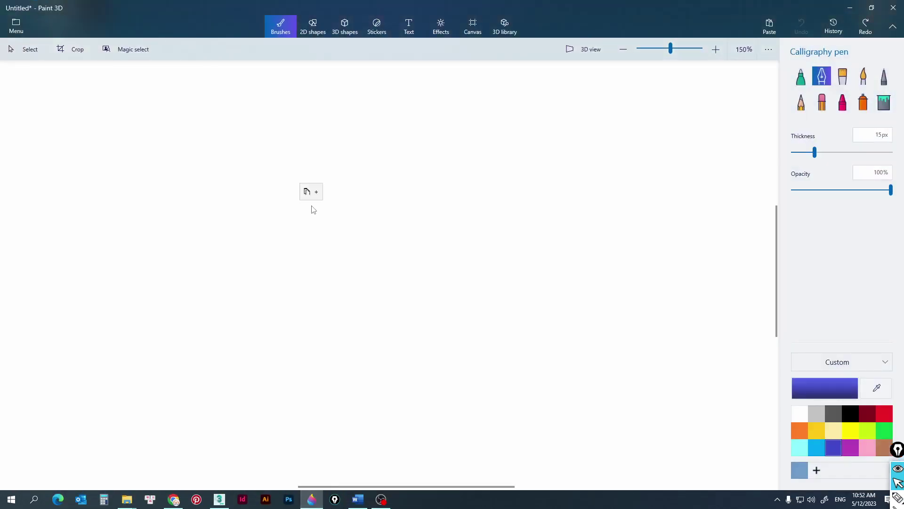
pyautogui.click(505, 271)
# Step: Save the turned balusters photo from Google Images to the Desktop as cac-mau-con-tien-cau-thang-go-05.jpg
pyautogui.click(174, 499)
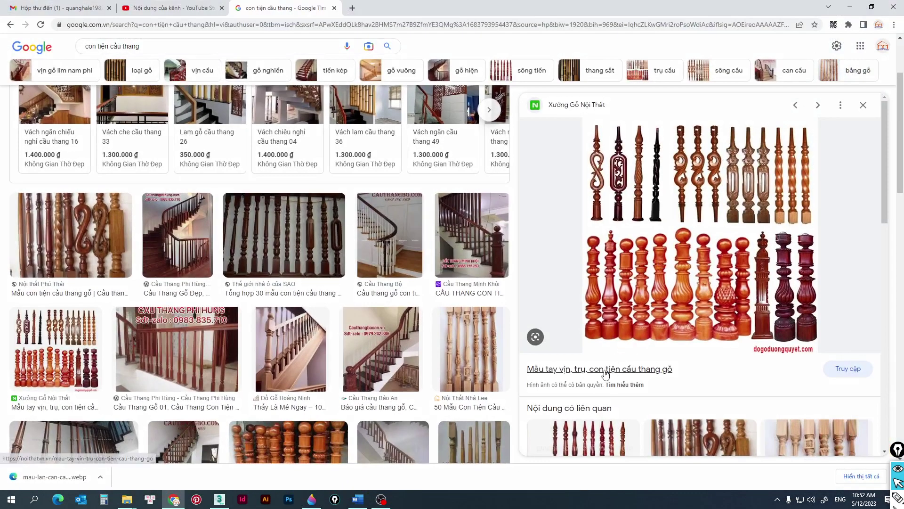
pyautogui.scroll(-2, 607, 372)
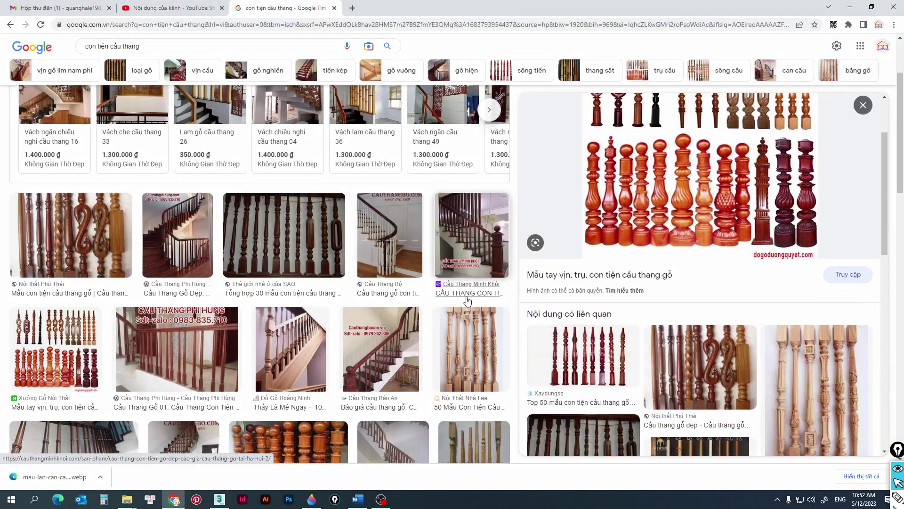
pyautogui.scroll(-2, 354, 340)
pyautogui.scroll(-1, 354, 340)
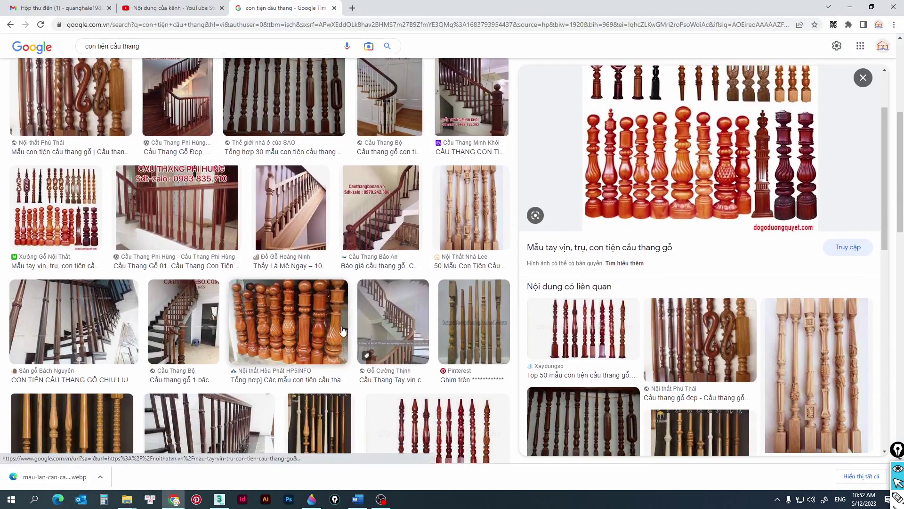
pyautogui.click(327, 335)
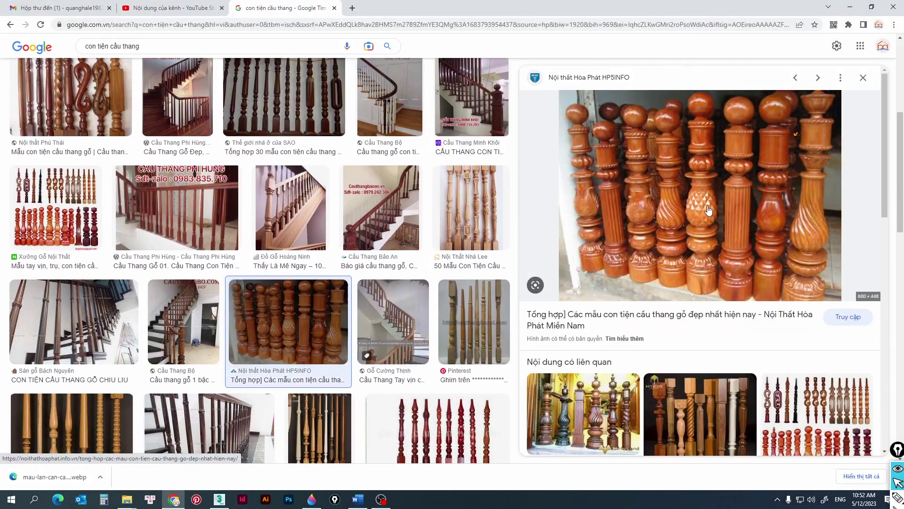
pyautogui.rightClick(702, 206)
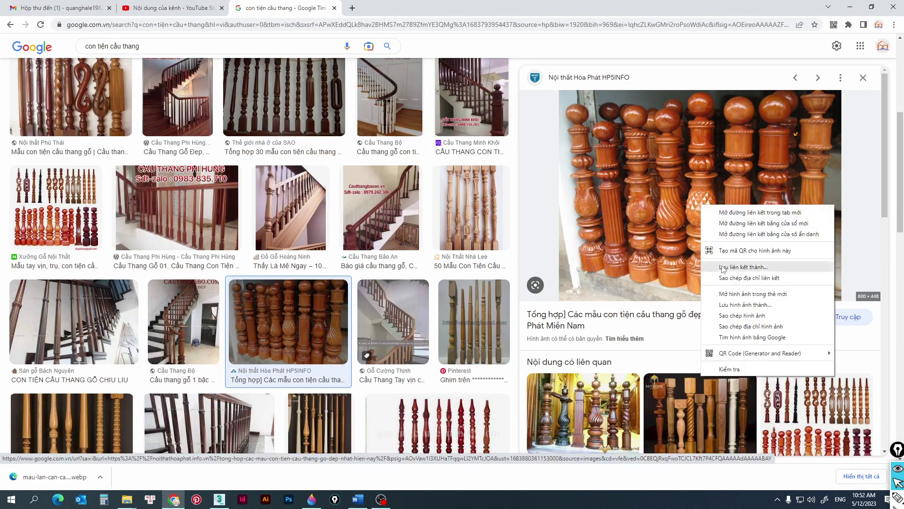
pyautogui.click(735, 305)
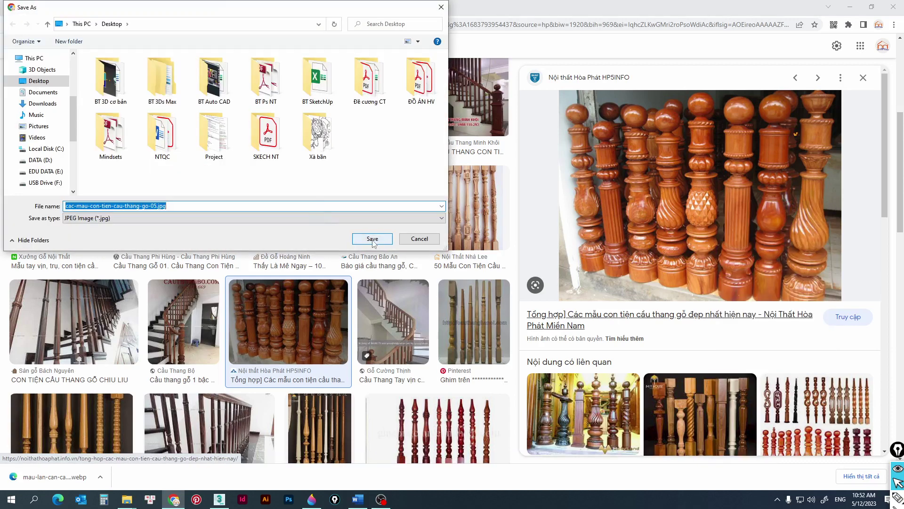
pyautogui.click(372, 239)
pyautogui.click(852, 7)
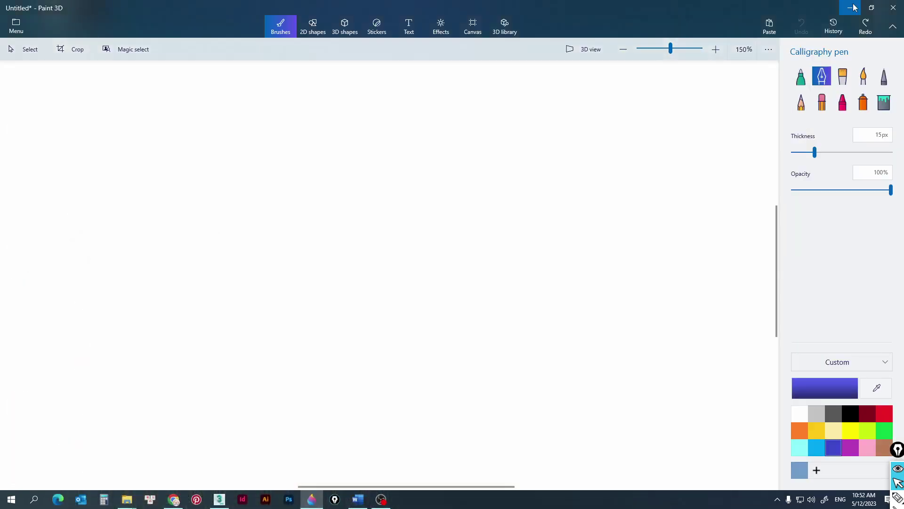
# Step: Drag the saved baluster JPG from the desktop onto the plane in the Front viewport
pyautogui.click(853, 7)
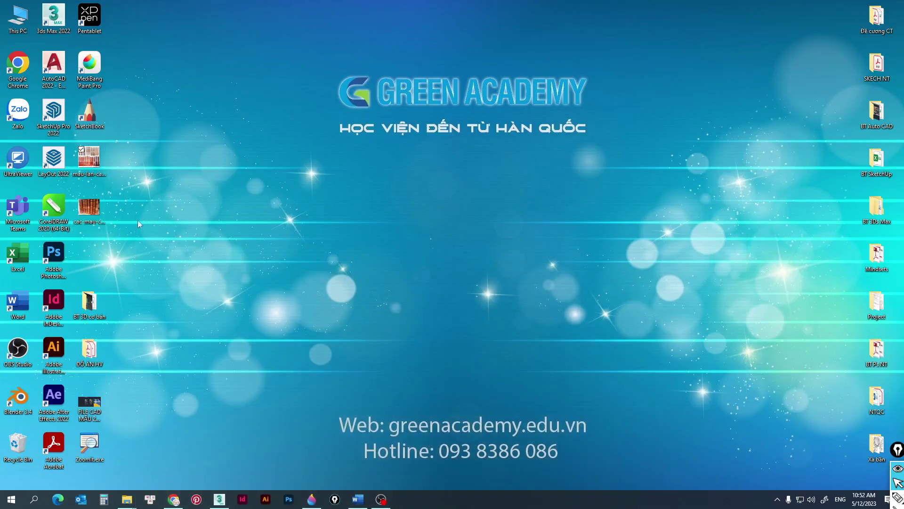
pyautogui.click(99, 220)
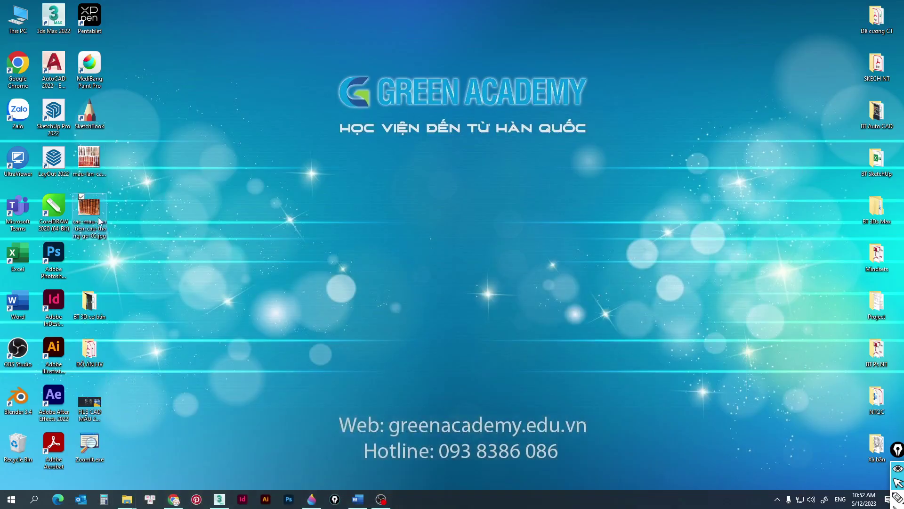
pyautogui.click(220, 499)
pyautogui.click(870, 5)
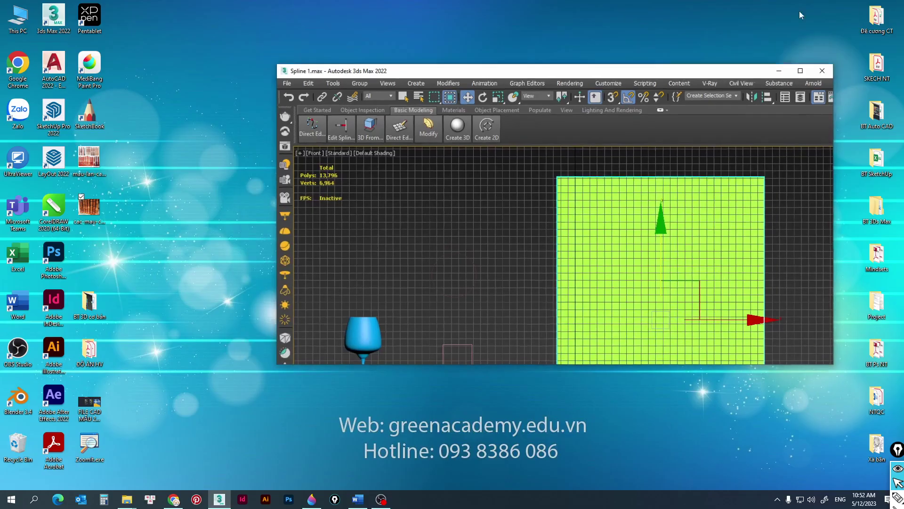
pyautogui.moveTo(89, 207); pyautogui.dragTo(479, 222)
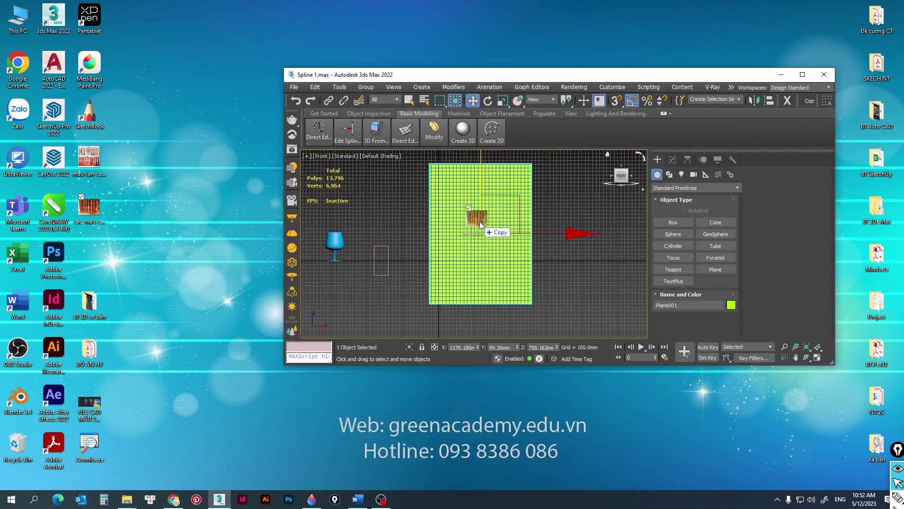
# Step: Pan over the textured plane and bring 3ds Max back to full screen
pyautogui.scroll(2, 517, 220)
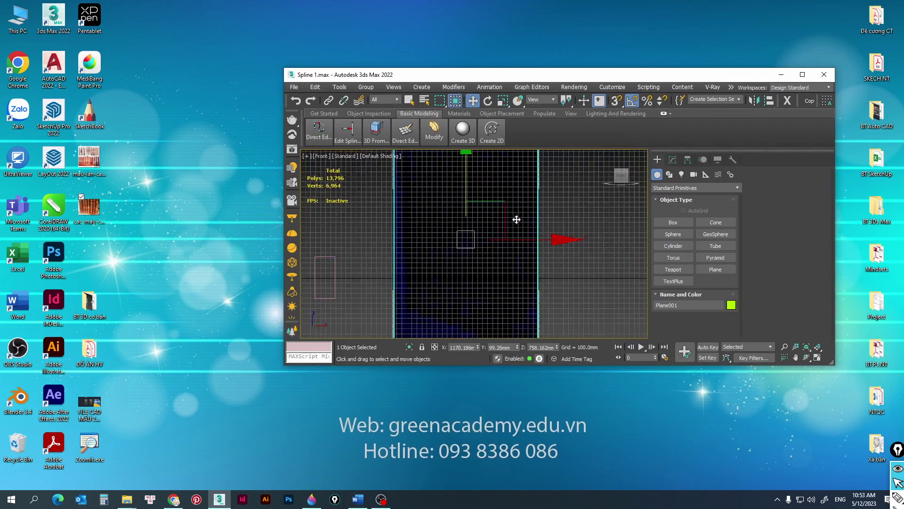
pyautogui.scroll(1, 440, 258)
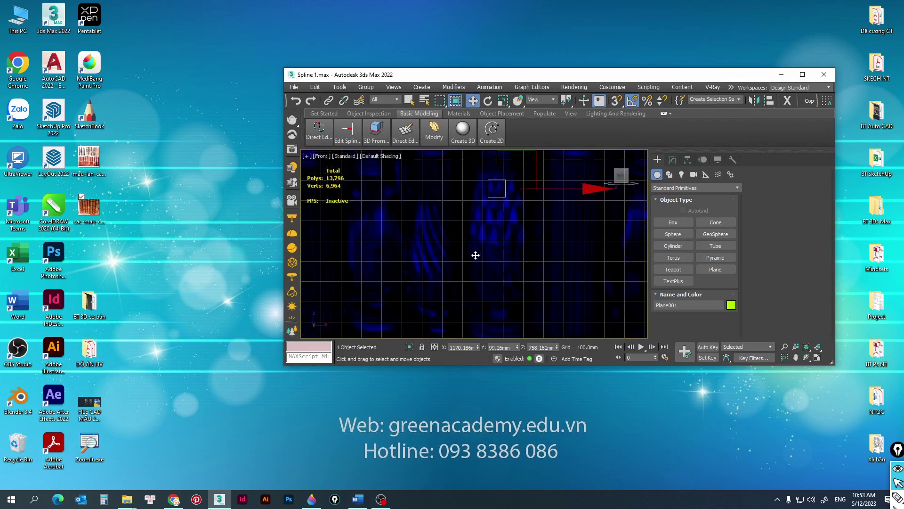
pyautogui.moveTo(476, 254); pyautogui.dragTo(490, 226, button='middle')
pyautogui.click(804, 74)
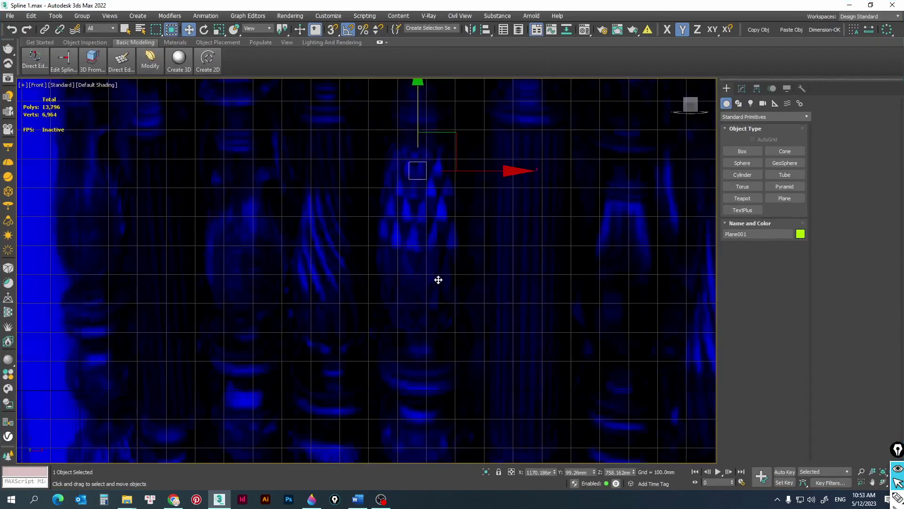
pyautogui.scroll(-1, 438, 279)
pyautogui.scroll(-3, 382, 246)
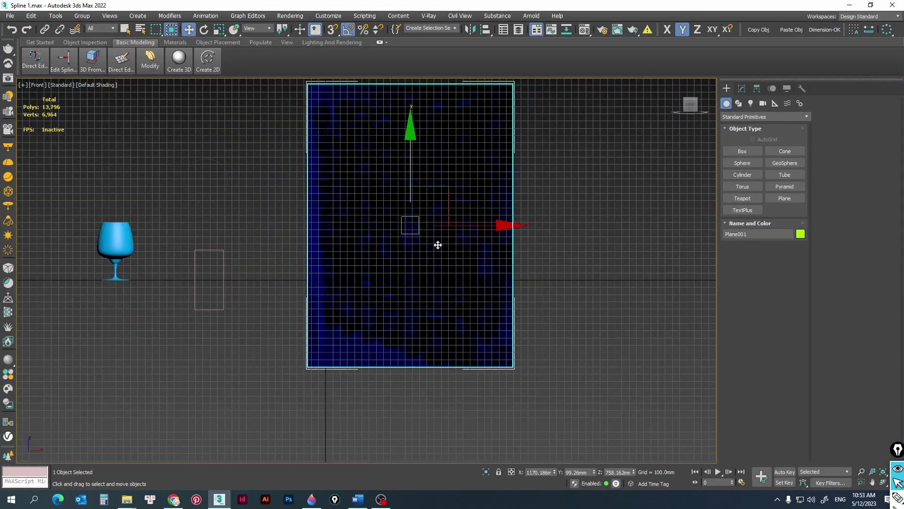
pyautogui.click(849, 5)
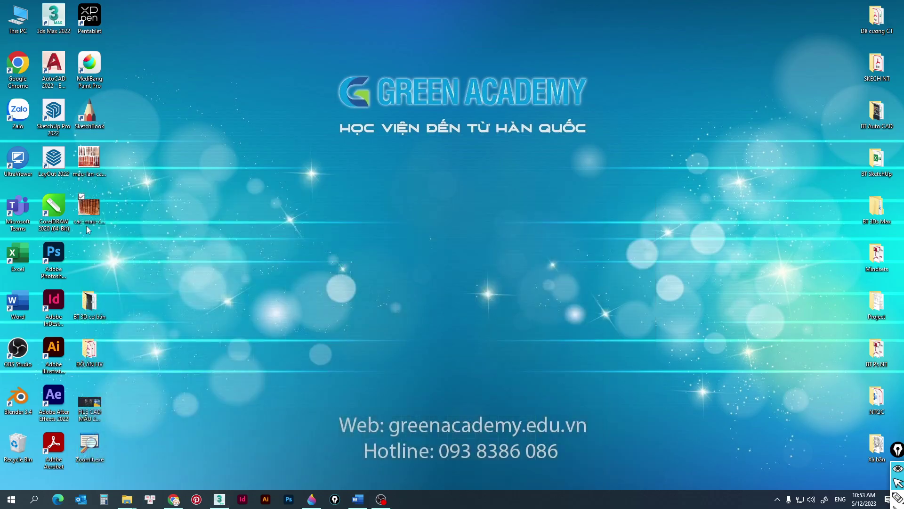
pyautogui.click(219, 499)
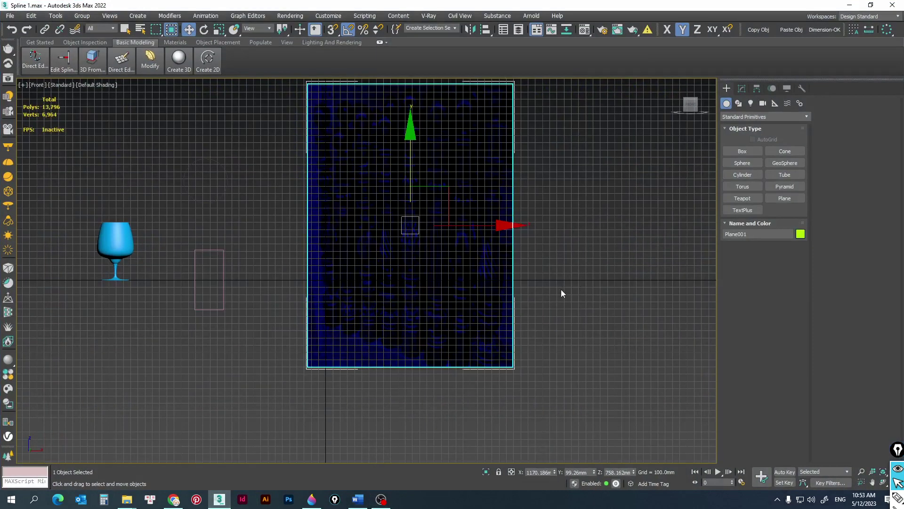
# Step: Load cac-mau-con-tien-cau-thang-go-05.jpg from the Desktop as Material #1's diffuse bitmap, shown shaded in viewport
pyautogui.click(562, 292)
pyautogui.press('m')
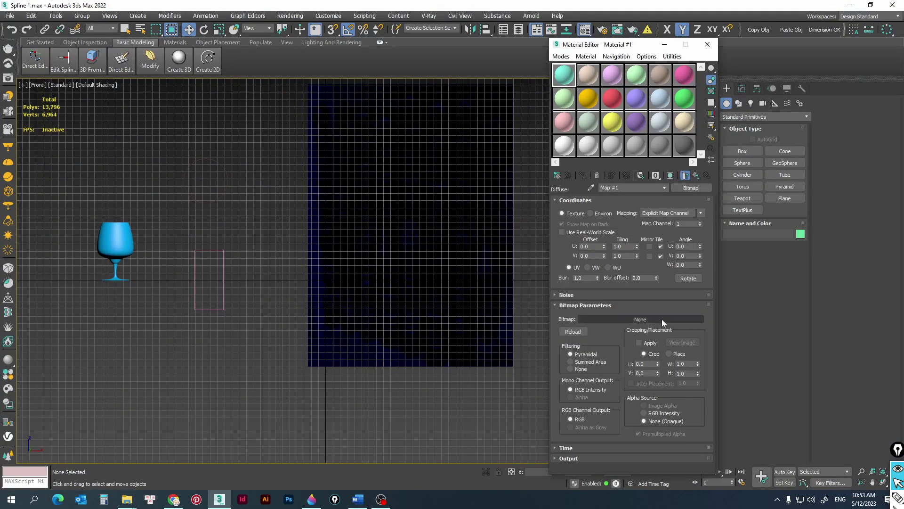
pyautogui.click(661, 320)
pyautogui.click(518, 115)
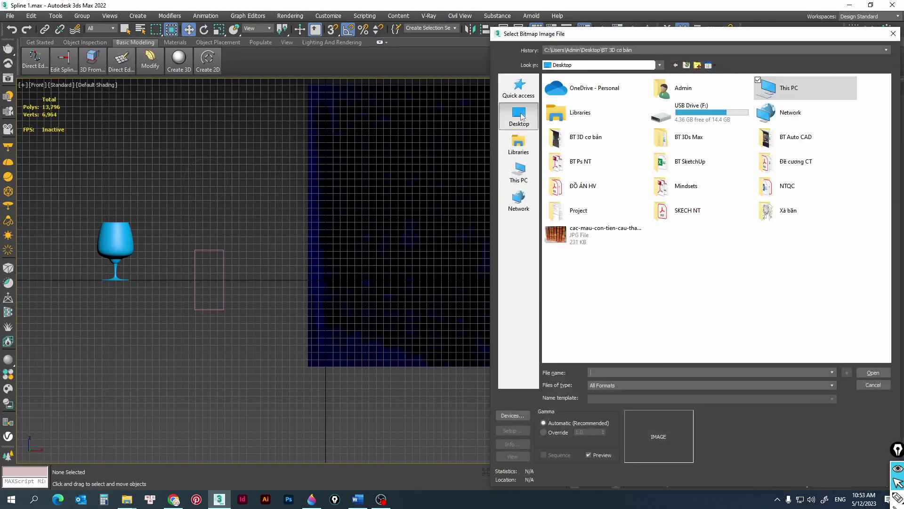
pyautogui.click(603, 234)
pyautogui.click(870, 373)
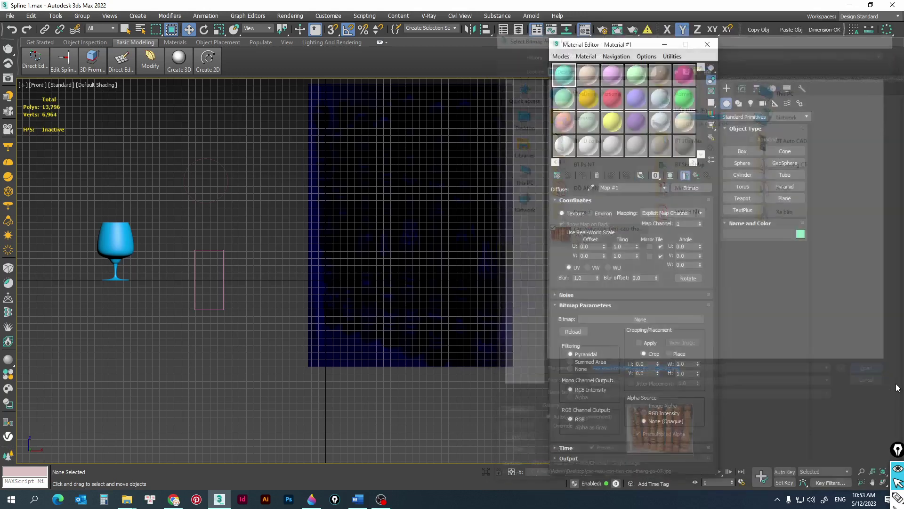
pyautogui.click(671, 175)
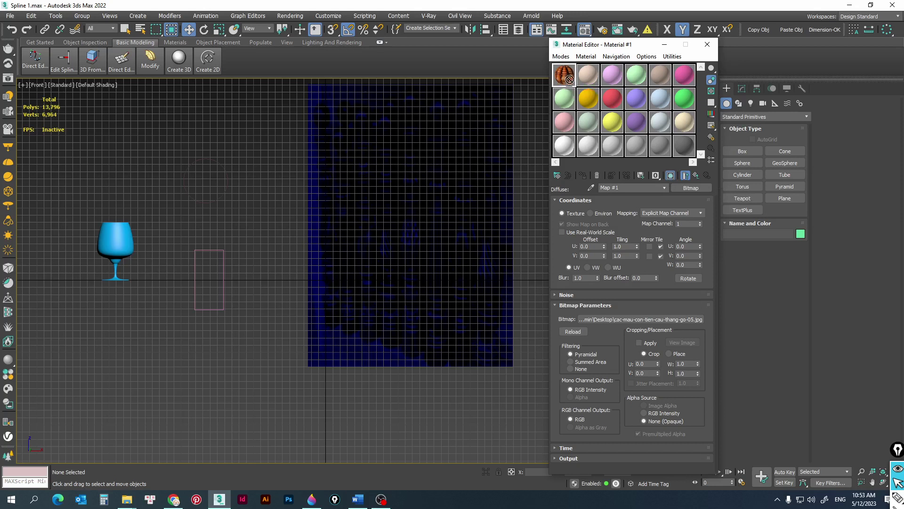
# Step: Apply the baluster photo material (Material #1) to the plane and hide the Front viewport grid
pyautogui.moveTo(568, 77); pyautogui.dragTo(389, 232)
pyautogui.moveTo(444, 235); pyautogui.dragTo(409, 281, button='middle')
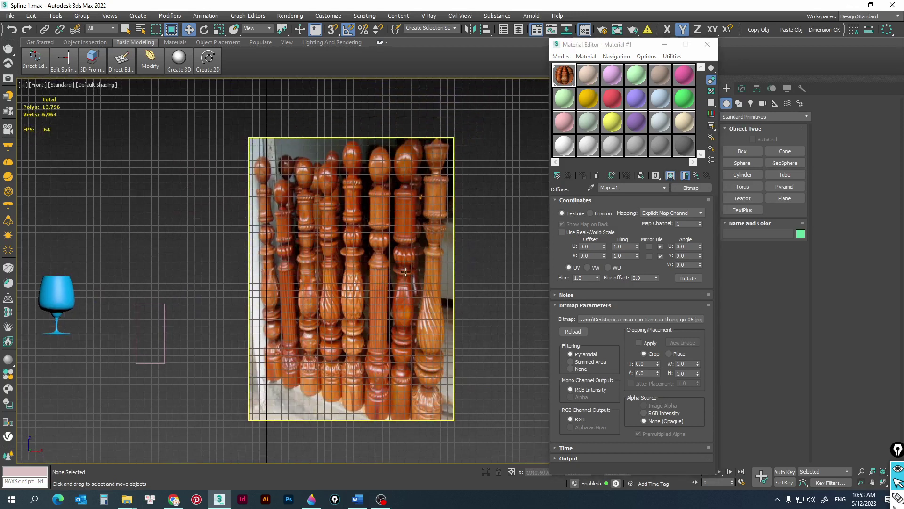
pyautogui.press('g')
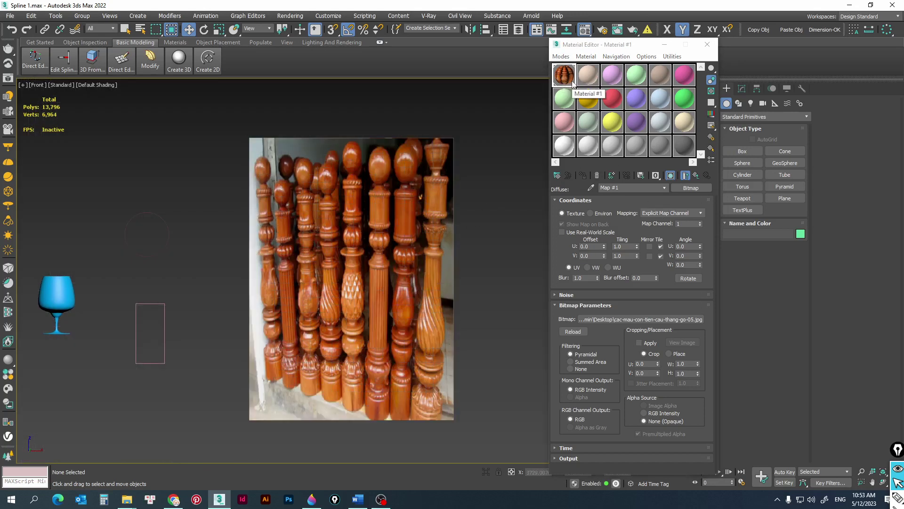
pyautogui.click(567, 104)
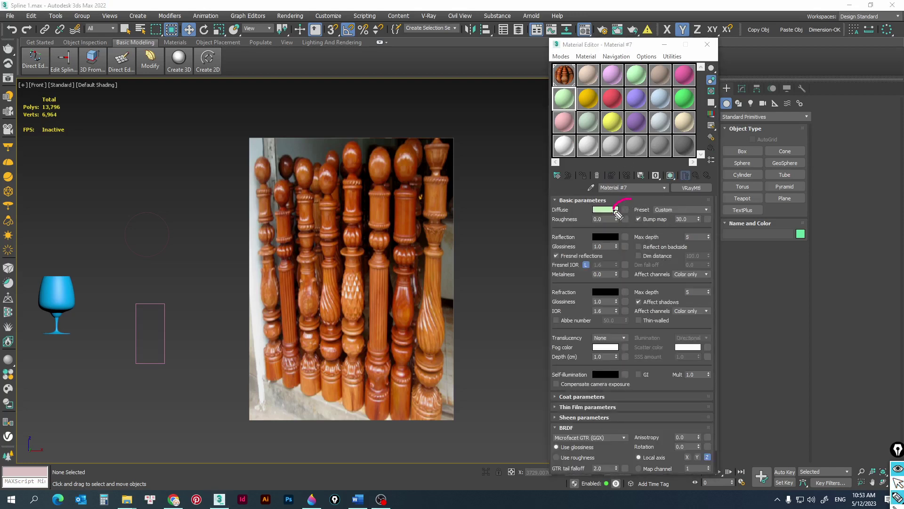
# Step: Browse the diffuse channel's map list for Material #7, then close it without choosing a map
pyautogui.moveTo(633, 199); pyautogui.dragTo(639, 202)
pyautogui.hotkey('ctrl', 'shift', '1')
pyautogui.click(625, 210)
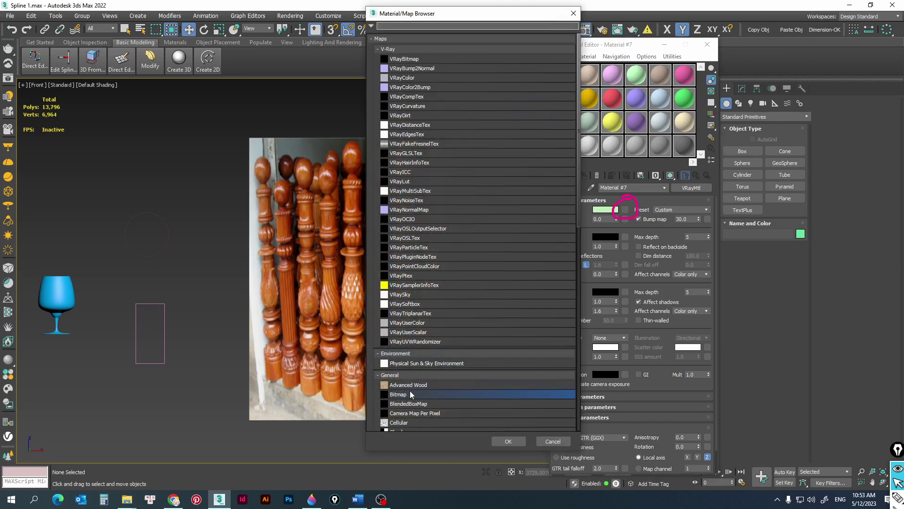
pyautogui.hotkey('ctrl', 'shift', '2')
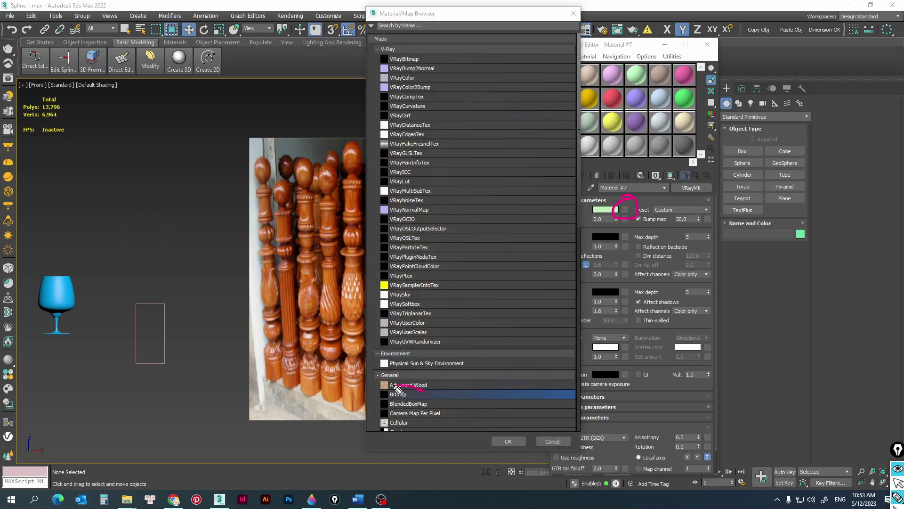
pyautogui.moveTo(423, 392); pyautogui.dragTo(435, 398)
pyautogui.moveTo(376, 377); pyautogui.dragTo(419, 376)
pyautogui.click(573, 13)
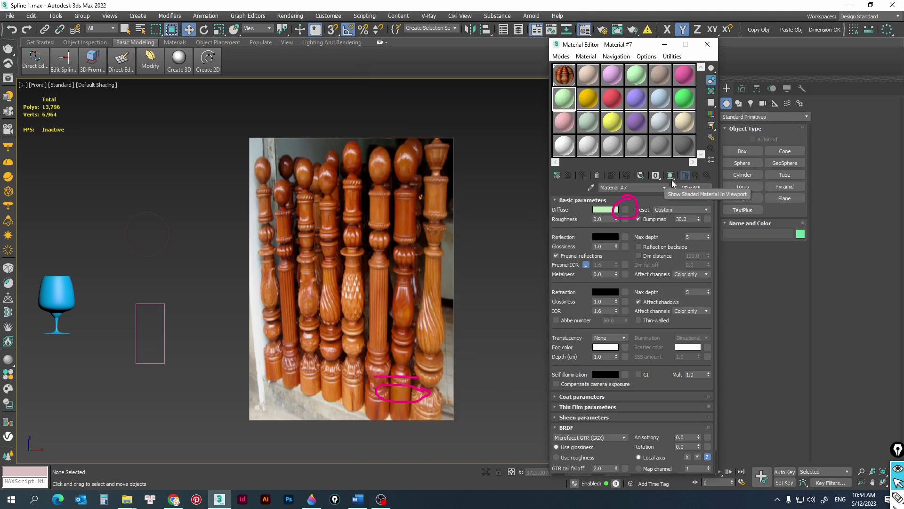
# Step: Turn on Show Shaded Material in Viewport for Material #1 and close the Material Editor
pyautogui.moveTo(683, 167); pyautogui.dragTo(669, 188)
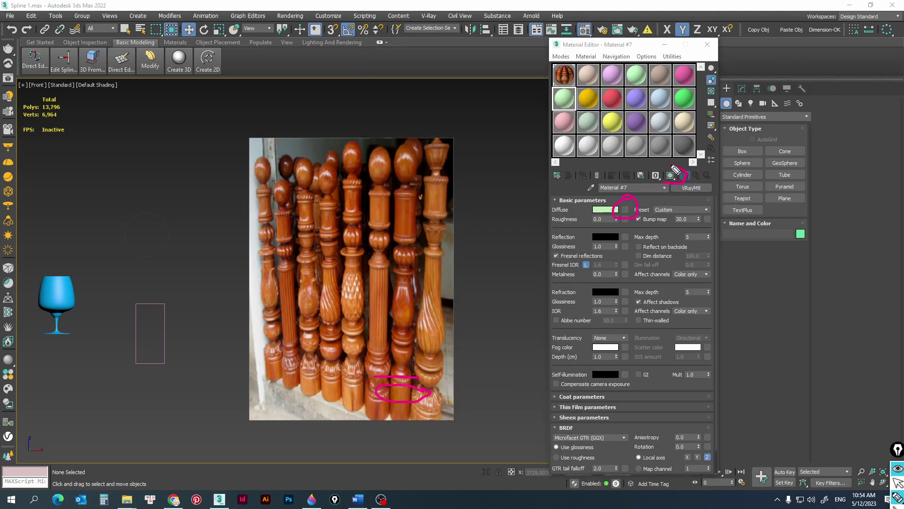
pyautogui.hotkey('ctrl', 'F1')
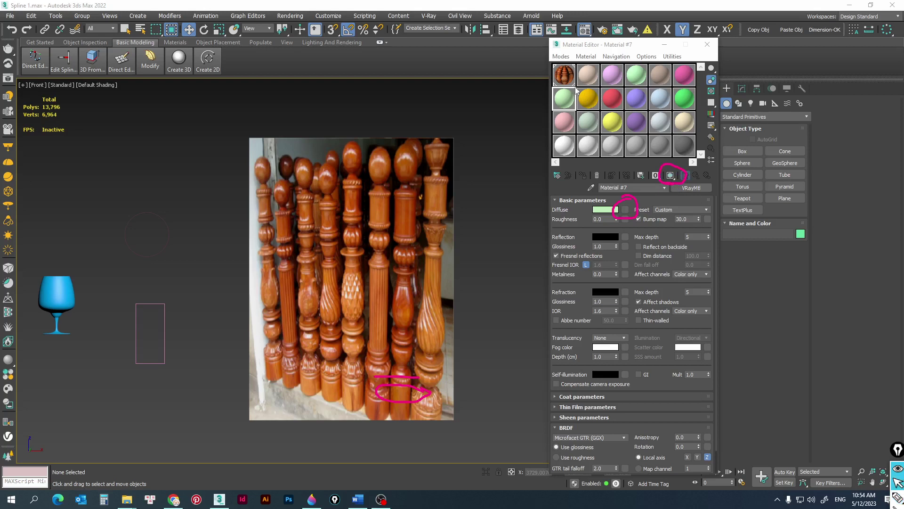
pyautogui.click(564, 75)
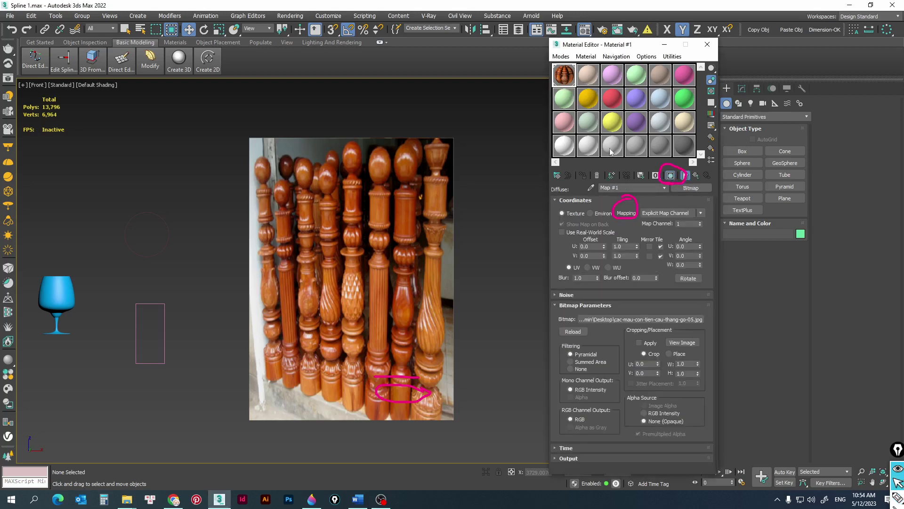
pyautogui.click(671, 175)
pyautogui.click(707, 44)
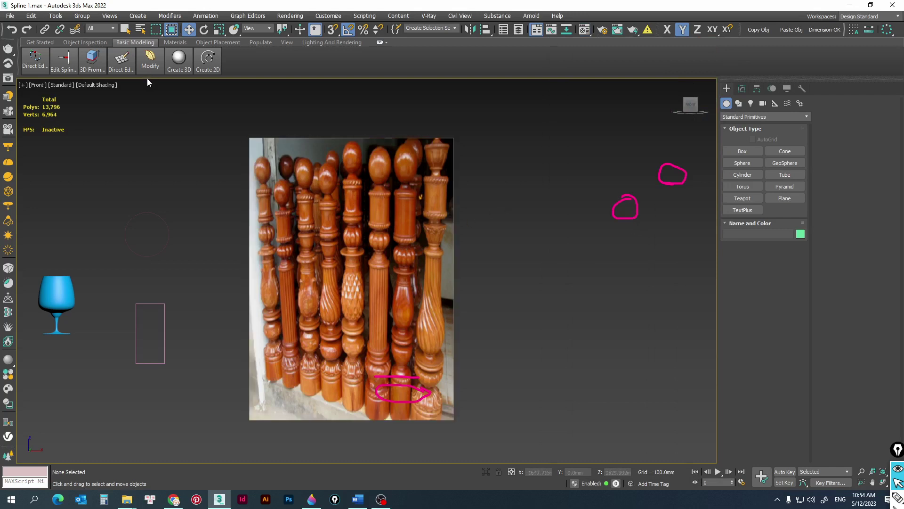
# Step: Scale the baluster photo plane wider along X so the balusters look less squeezed
pyautogui.click(356, 212)
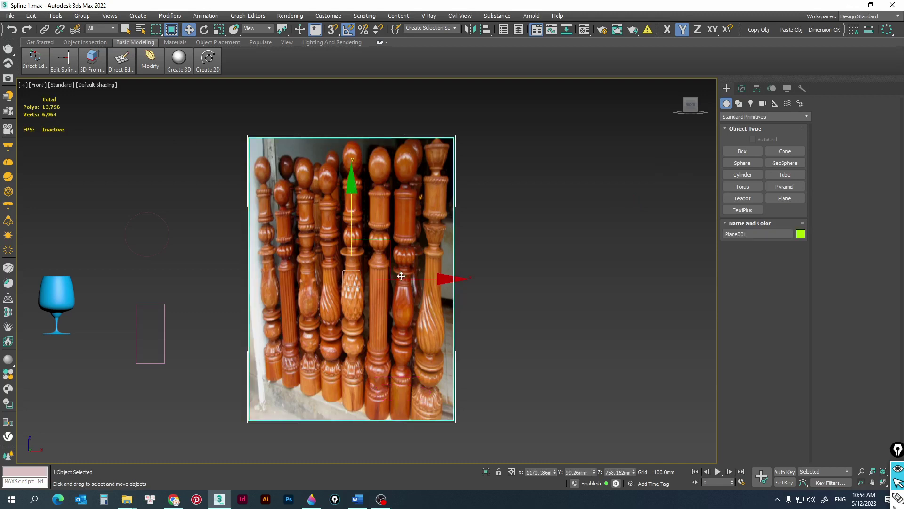
pyautogui.press('r')
pyautogui.moveTo(443, 278)
pyautogui.mouseDown()
pyautogui.moveTo(484, 279)
pyautogui.moveTo(475, 279)
pyautogui.mouseUp()
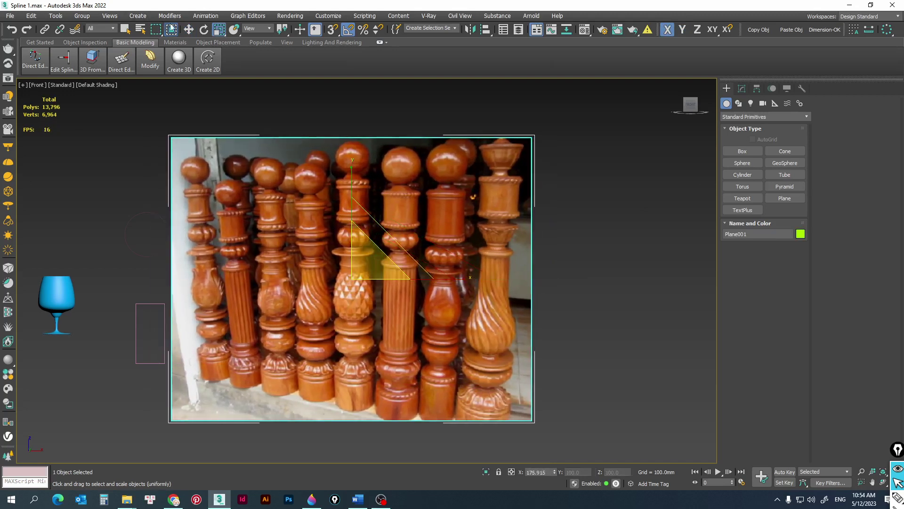
pyautogui.click(189, 30)
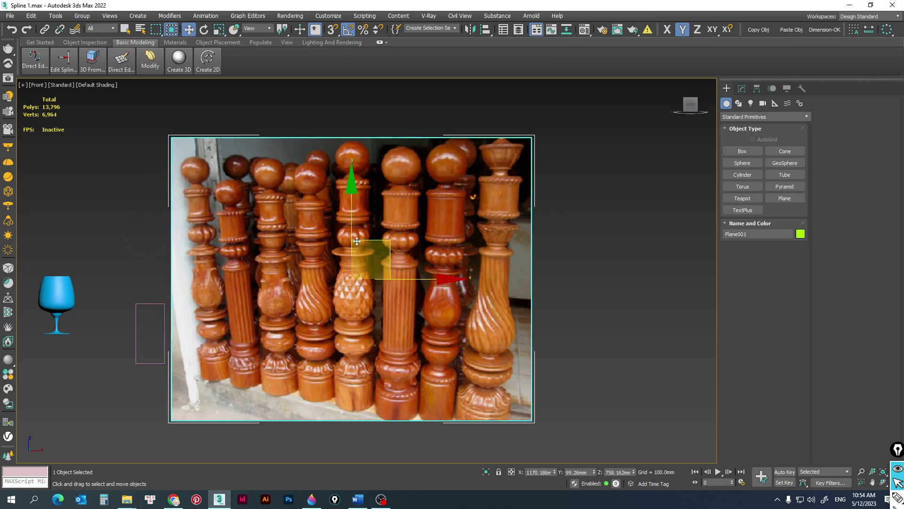
# Step: Zoom in, check the plane in Top view, then return to Front with nothing selected and the grid hidden
pyautogui.scroll(3, 387, 267)
pyautogui.hotkey('ctrl', 'd')
pyautogui.click(298, 168)
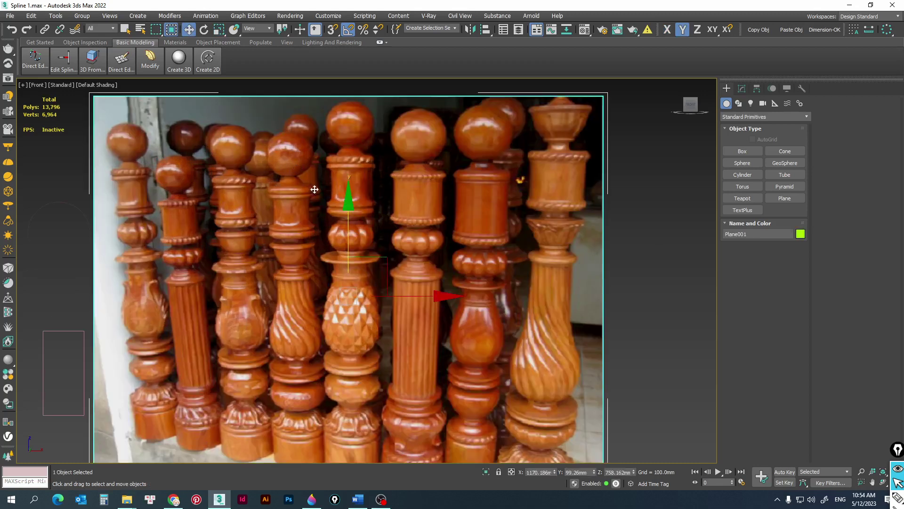
pyautogui.press('t')
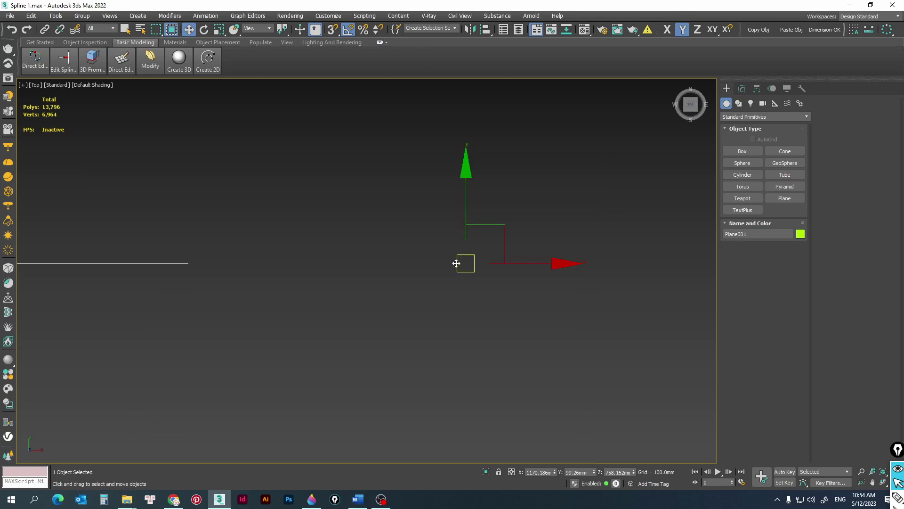
pyautogui.press('g')
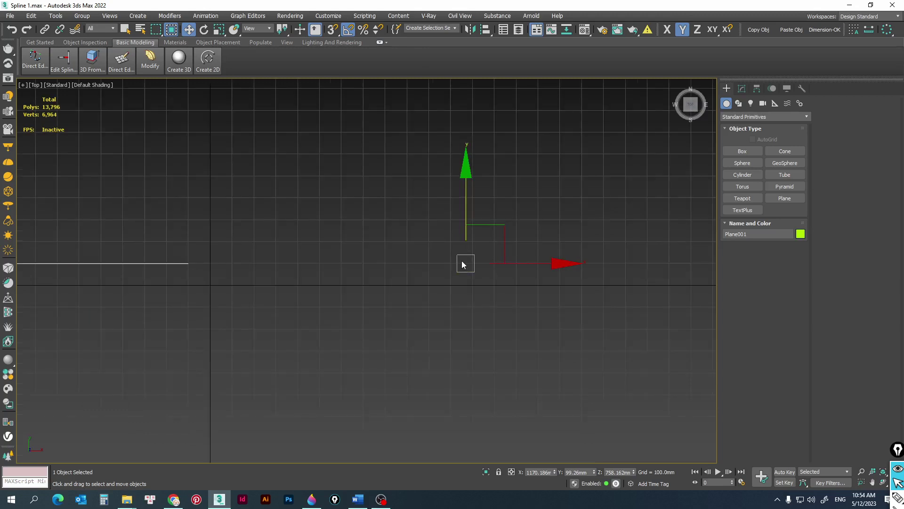
pyautogui.press('f')
pyautogui.click(647, 244)
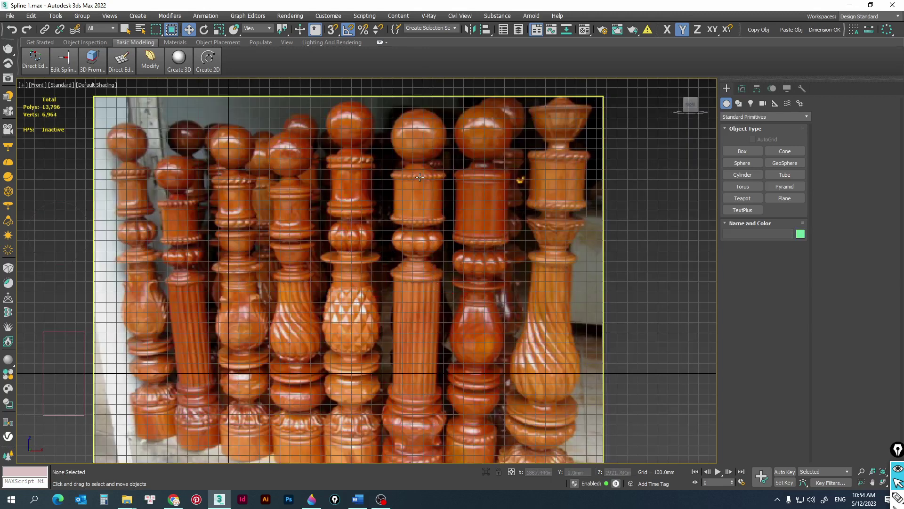
pyautogui.press('g')
# Step: Open the list of 2D shapes to create
pyautogui.click(186, 59)
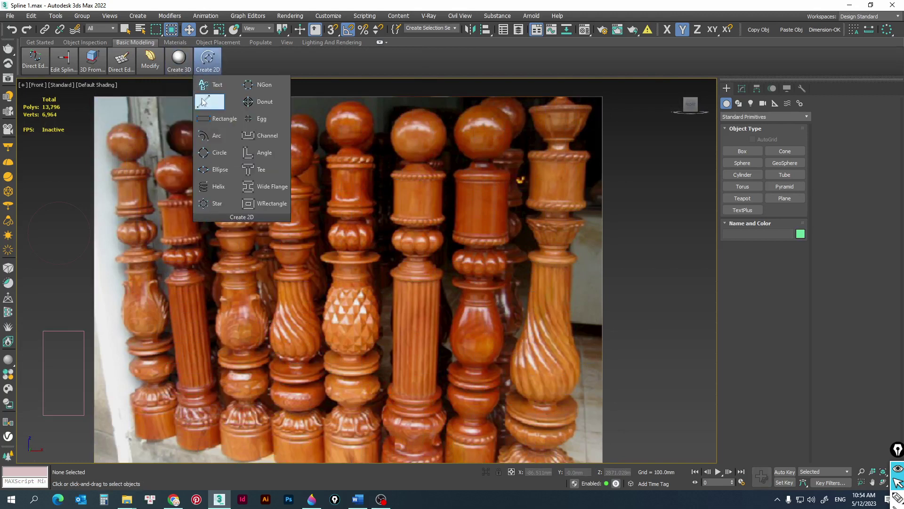
# Step: Start a Line spline tracing the left edge of the ball finial, neck and cylindrical section
pyautogui.click(204, 102)
pyautogui.scroll(3, 348, 111)
pyautogui.scroll(-4, 360, 301)
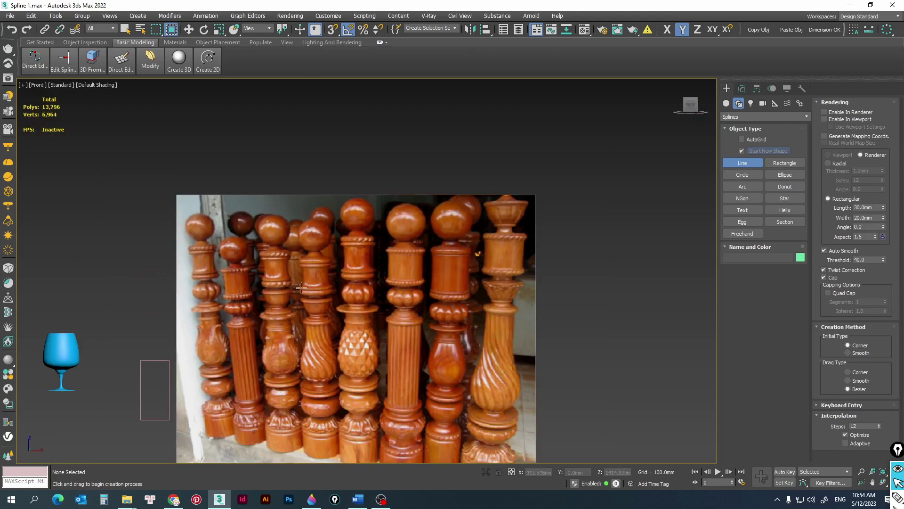
pyautogui.scroll(3, 410, 241)
pyautogui.scroll(2, 405, 227)
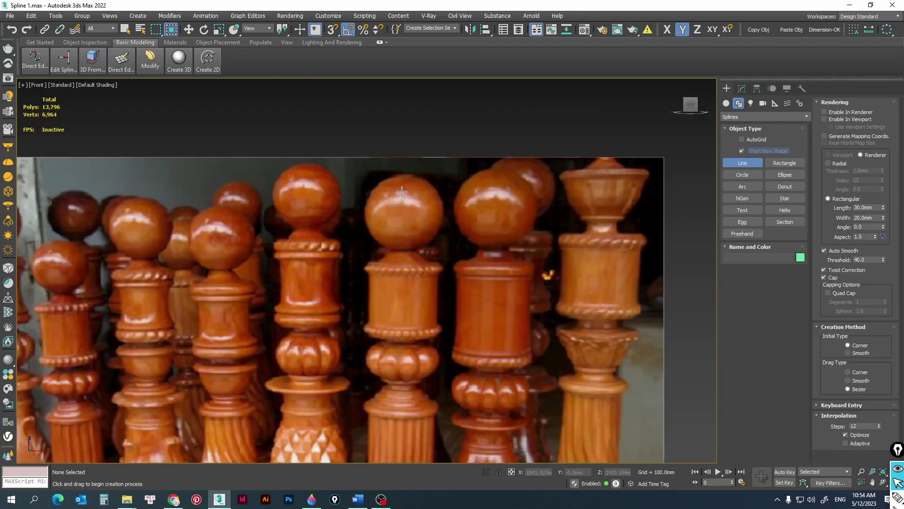
pyautogui.scroll(-6, 403, 211)
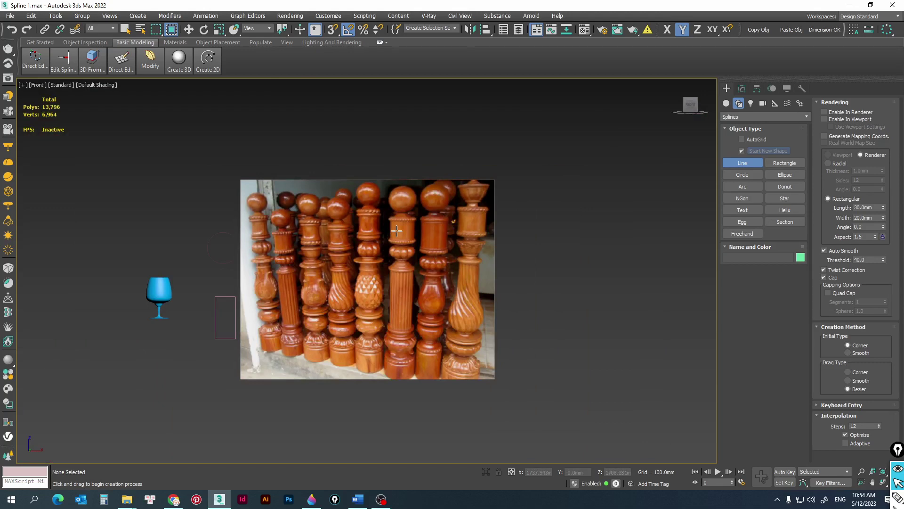
pyautogui.scroll(2, 396, 230)
pyautogui.scroll(3, 398, 182)
pyautogui.click(410, 117)
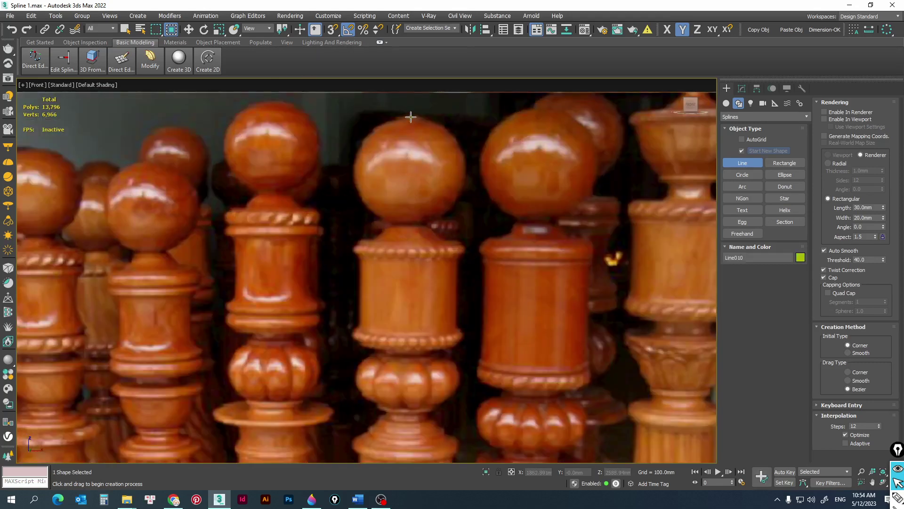
pyautogui.moveTo(411, 117); pyautogui.dragTo(359, 121)
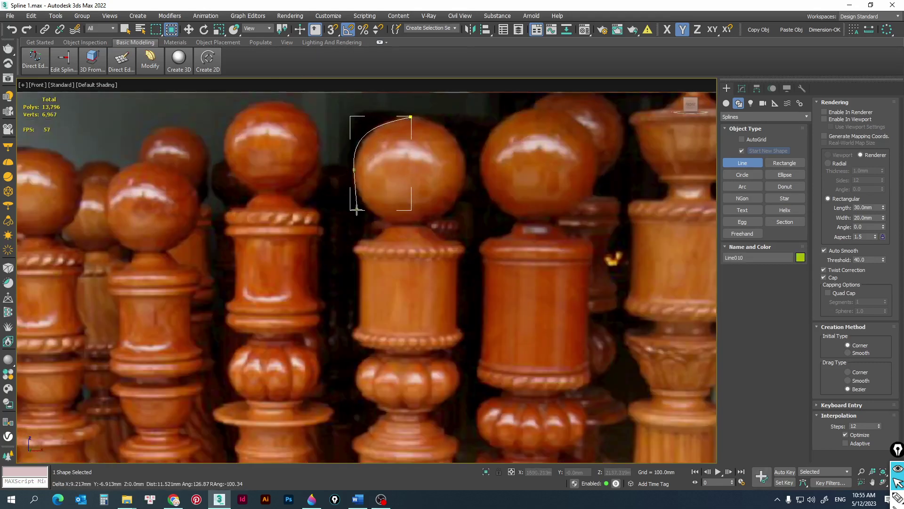
pyautogui.moveTo(357, 211); pyautogui.dragTo(354, 208)
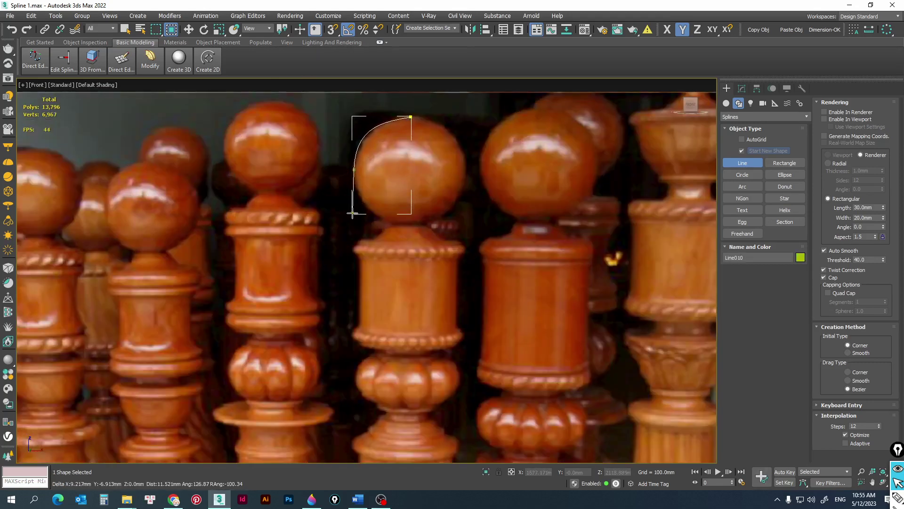
pyautogui.click(392, 223)
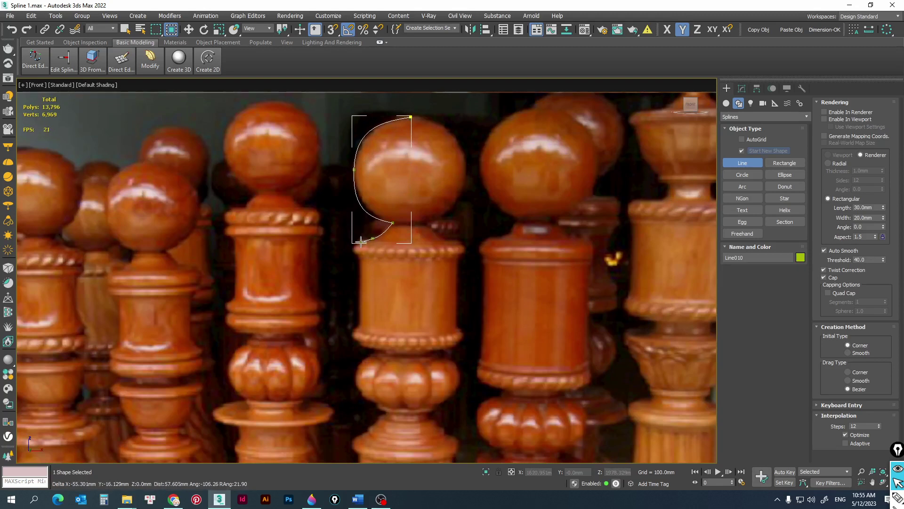
pyautogui.moveTo(356, 244); pyautogui.dragTo(362, 254)
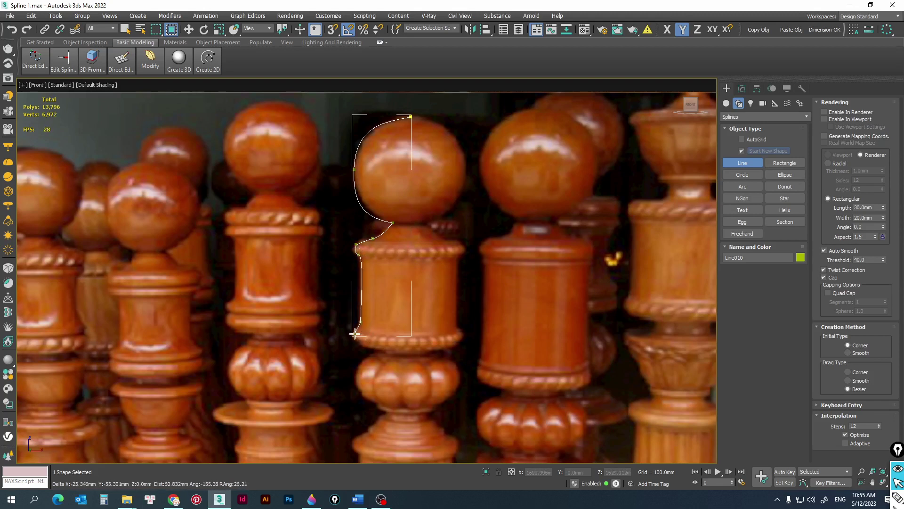
pyautogui.click(355, 336)
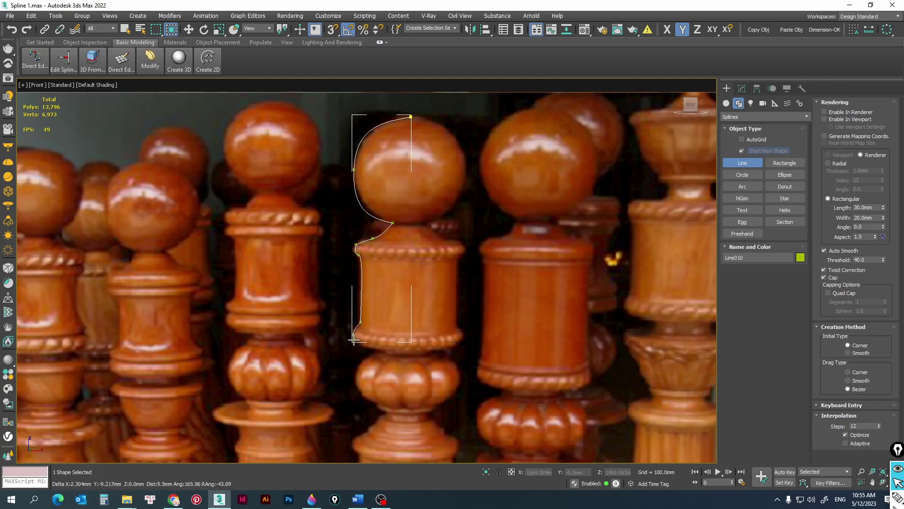
pyautogui.click(374, 351)
# Step: Continue the profile down the ribbed bulb to the bottom of the fluted shaft
pyautogui.moveTo(374, 356); pyautogui.dragTo(375, 173, button='middle')
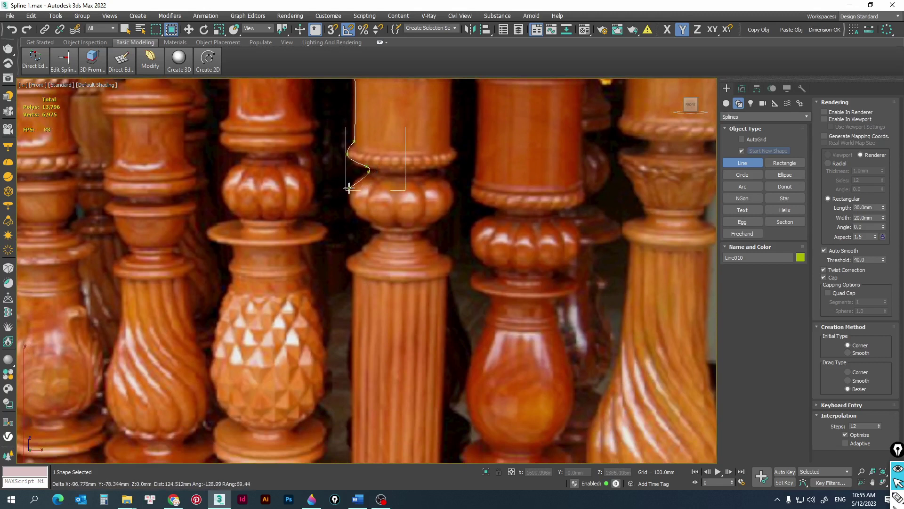
pyautogui.moveTo(348, 196); pyautogui.dragTo(353, 213)
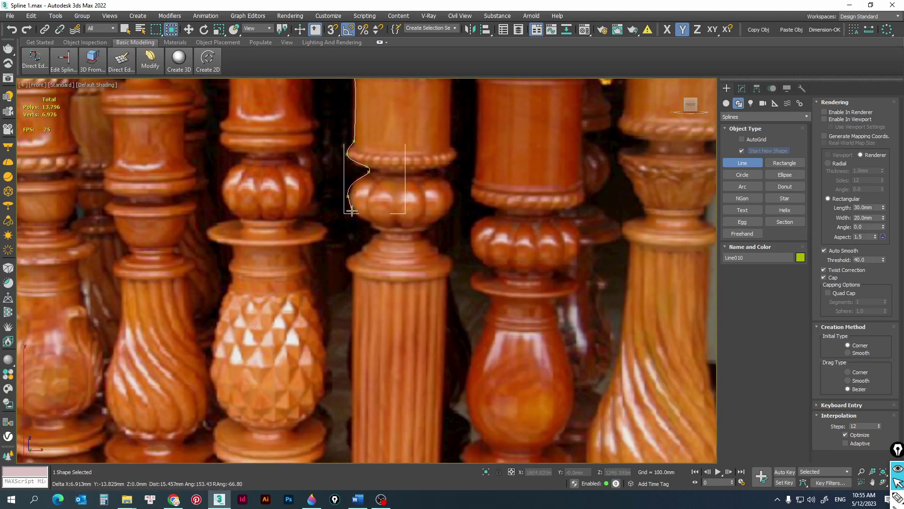
pyautogui.click(370, 222)
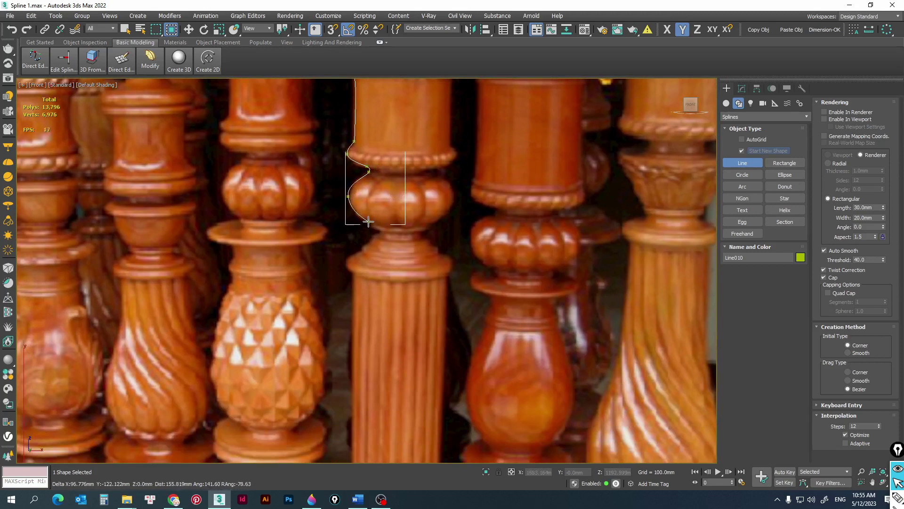
pyautogui.click(379, 231)
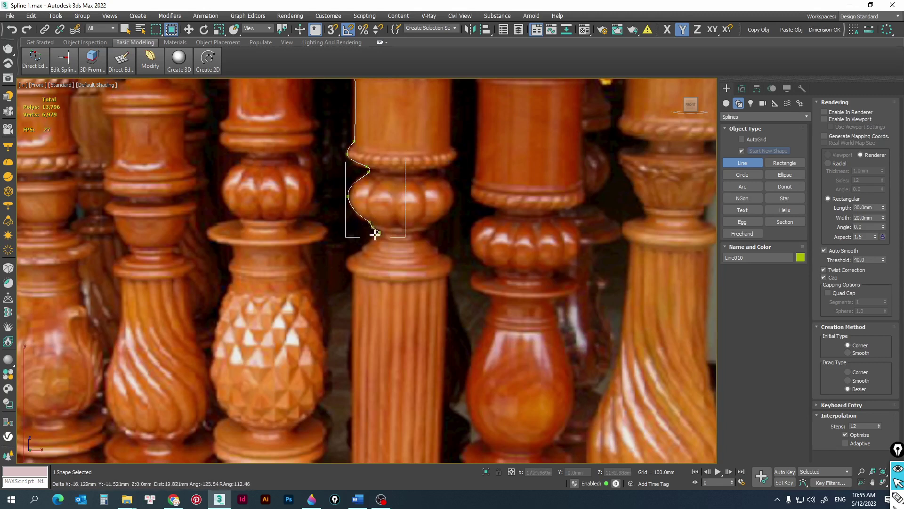
pyautogui.moveTo(362, 250); pyautogui.dragTo(351, 263)
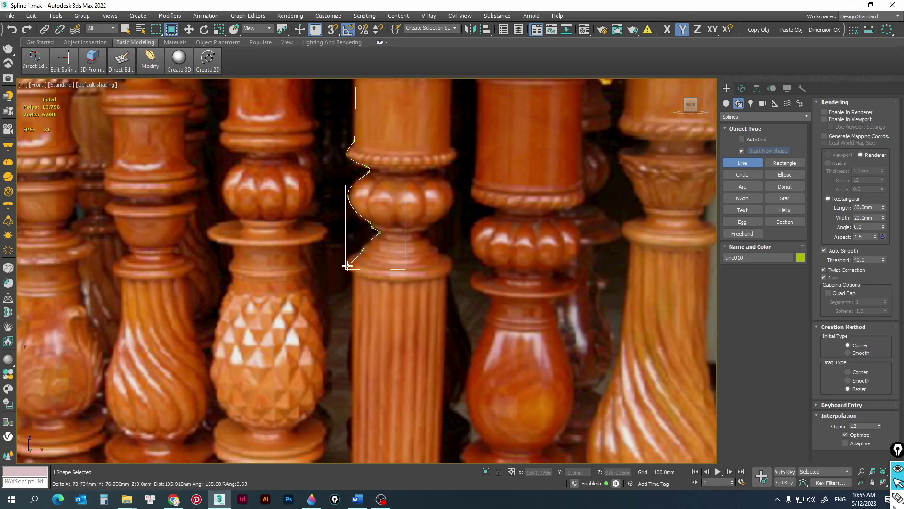
pyautogui.click(353, 273)
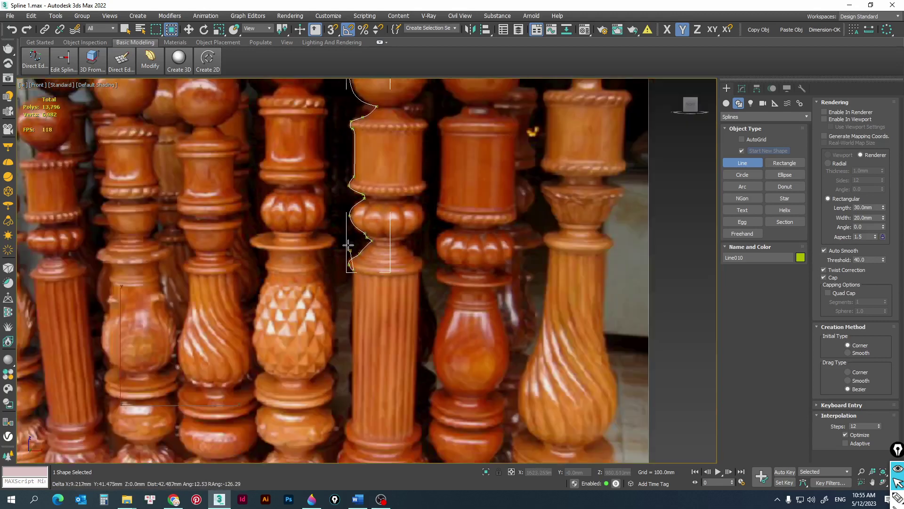
pyautogui.scroll(-3, 353, 273)
pyautogui.scroll(2, 372, 113)
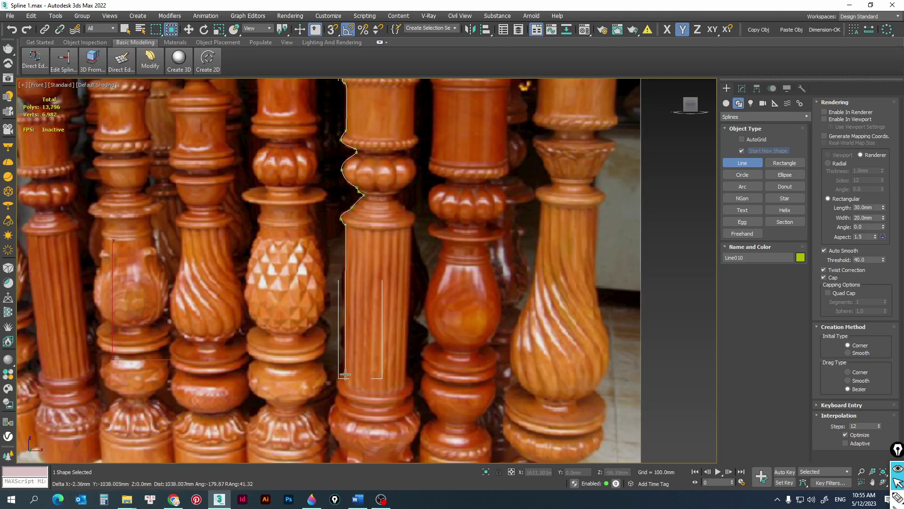
pyautogui.click(345, 375)
# Step: Trace the collar and curved base down to the baluster's foot, then finish the line
pyautogui.scroll(-2, 337, 385)
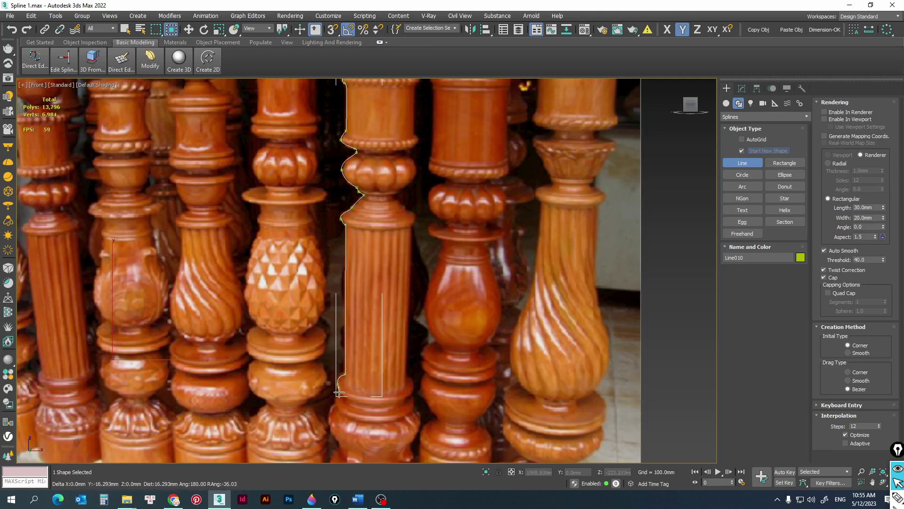
pyautogui.scroll(-3, 337, 385)
pyautogui.scroll(-2, 339, 386)
pyautogui.scroll(10, 347, 389)
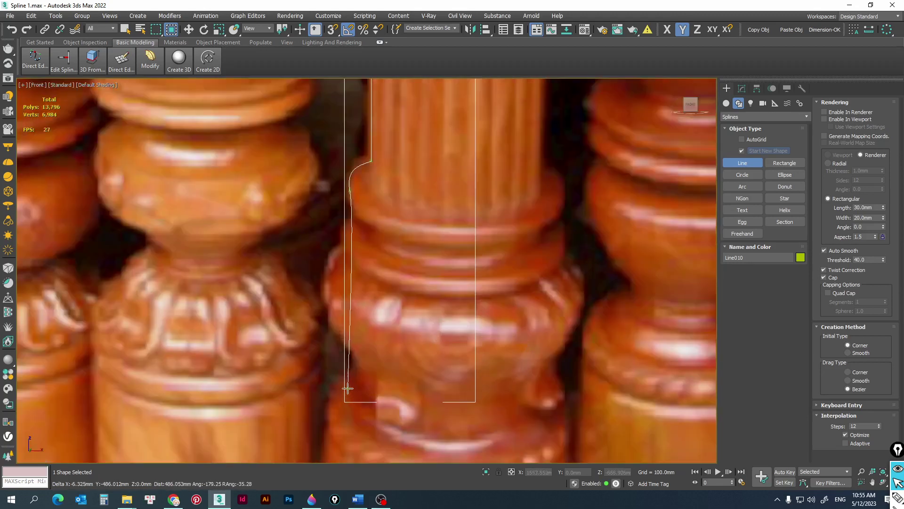
pyautogui.click(352, 214)
pyautogui.click(340, 223)
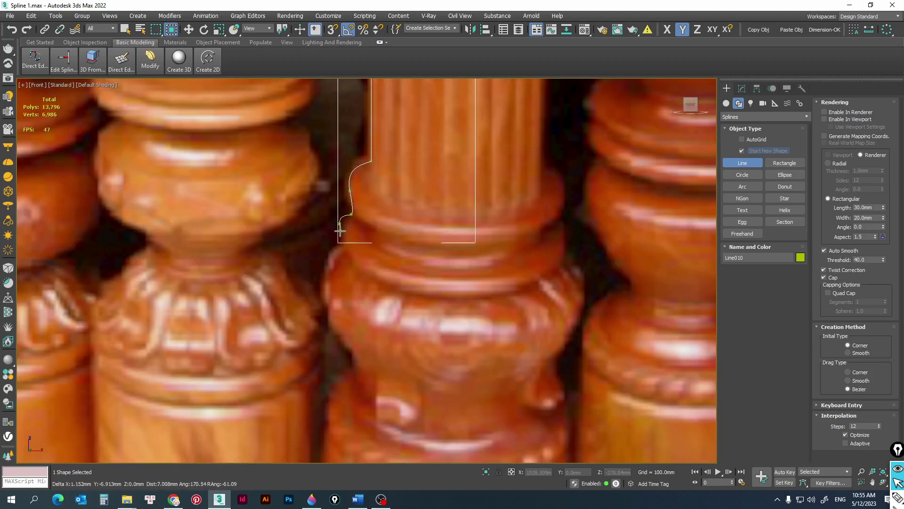
pyautogui.click(342, 244)
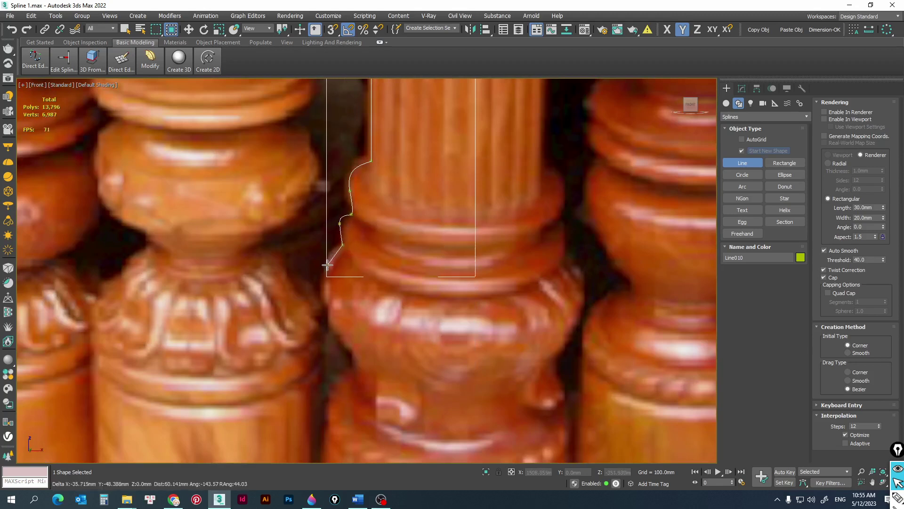
pyautogui.click(324, 284)
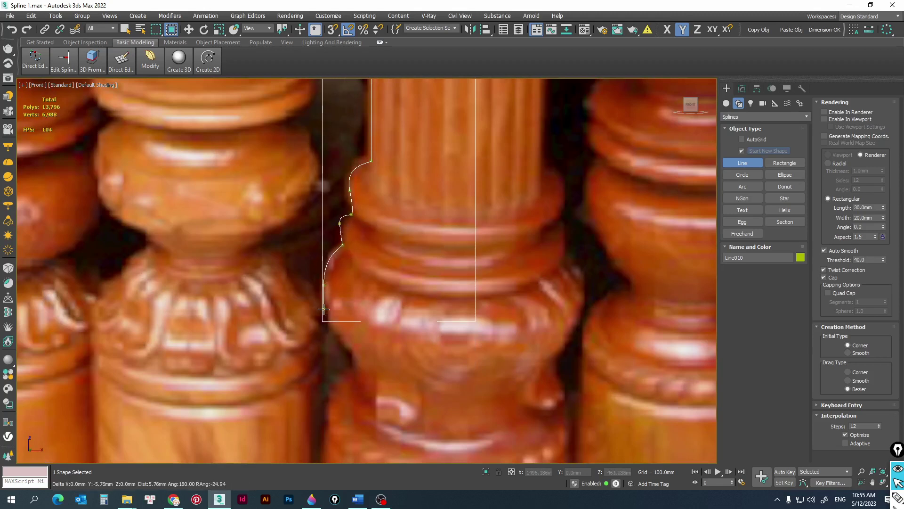
pyautogui.click(352, 349)
pyautogui.click(357, 383)
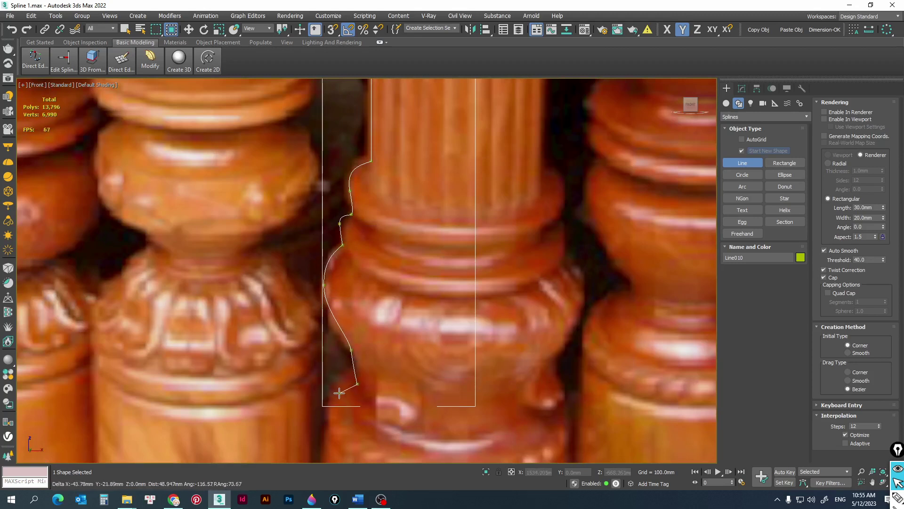
pyautogui.click(326, 409)
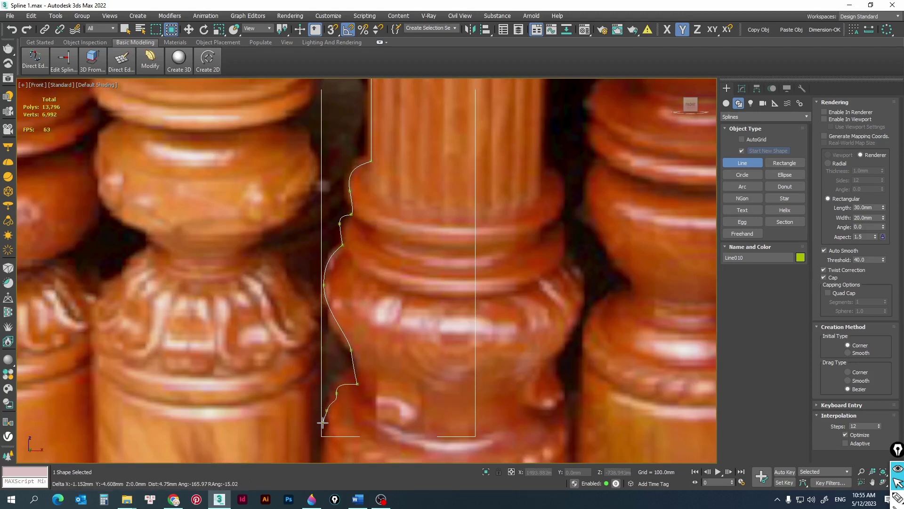
pyautogui.scroll(-2, 329, 405)
pyautogui.scroll(-2, 332, 403)
pyautogui.scroll(2, 337, 397)
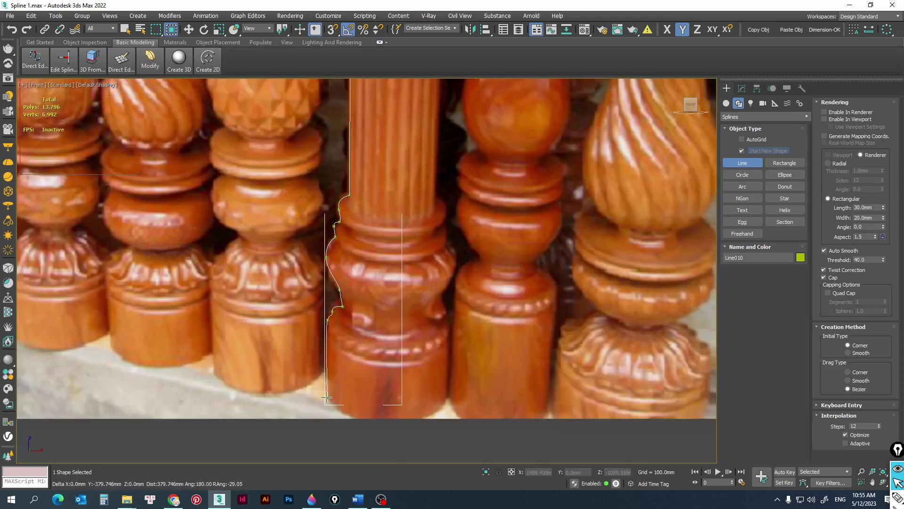
pyautogui.click(326, 397)
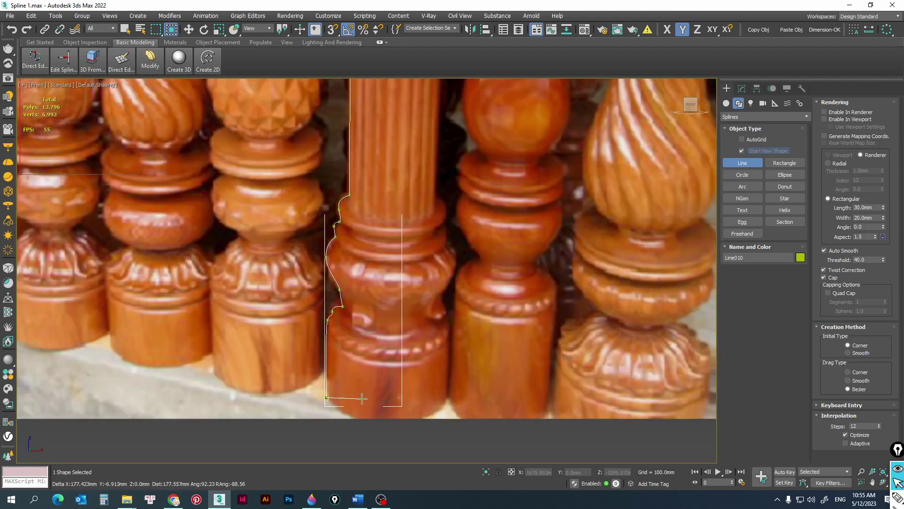
pyautogui.scroll(-3, 361, 399)
pyautogui.scroll(2, 366, 400)
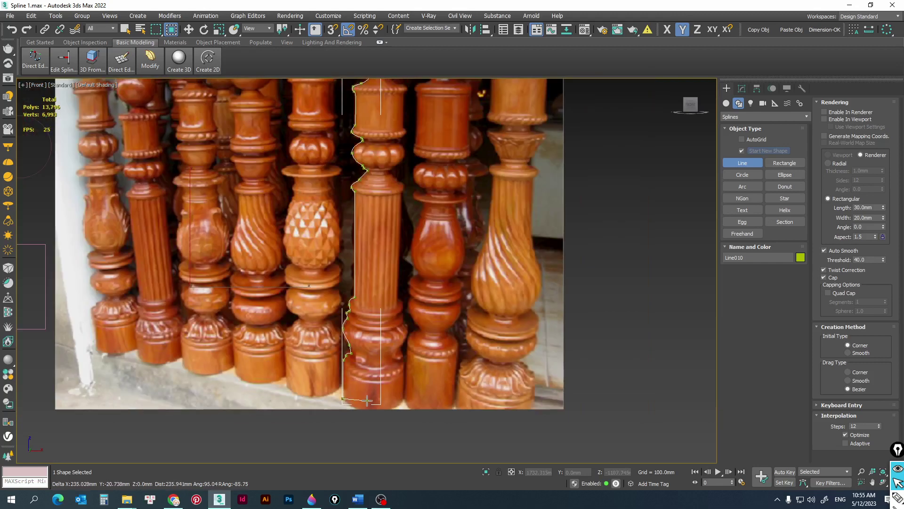
pyautogui.rightClick(368, 400)
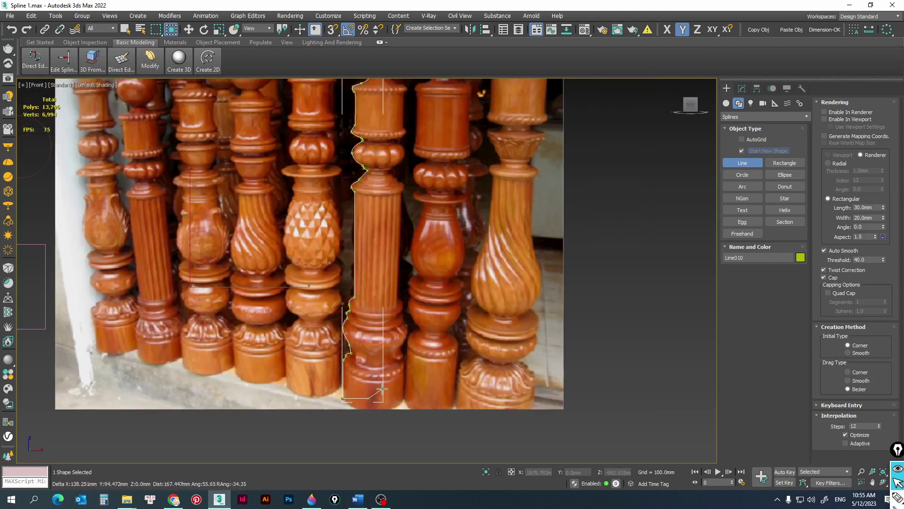
pyautogui.moveTo(376, 94); pyautogui.dragTo(358, 255, button='middle')
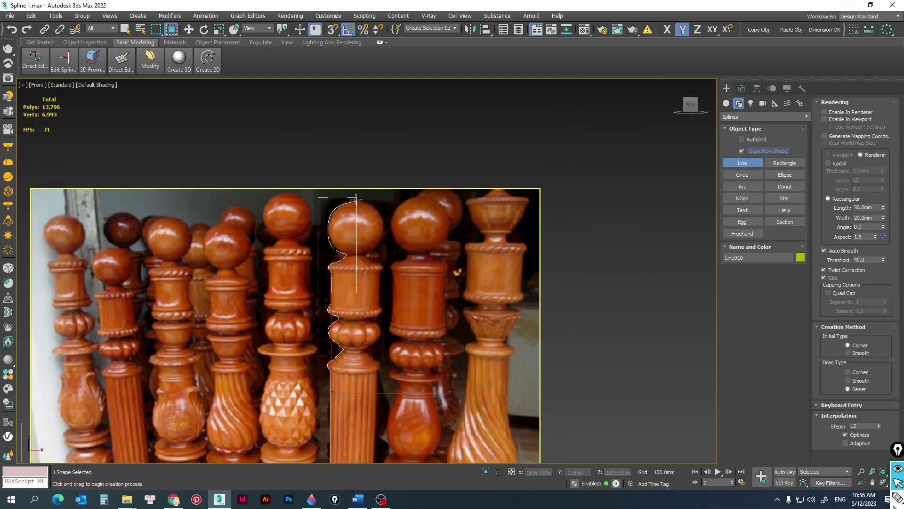
# Step: Move the profile spline to the right along X and reselect it
pyautogui.scroll(3, 363, 181)
pyautogui.scroll(-4, 363, 183)
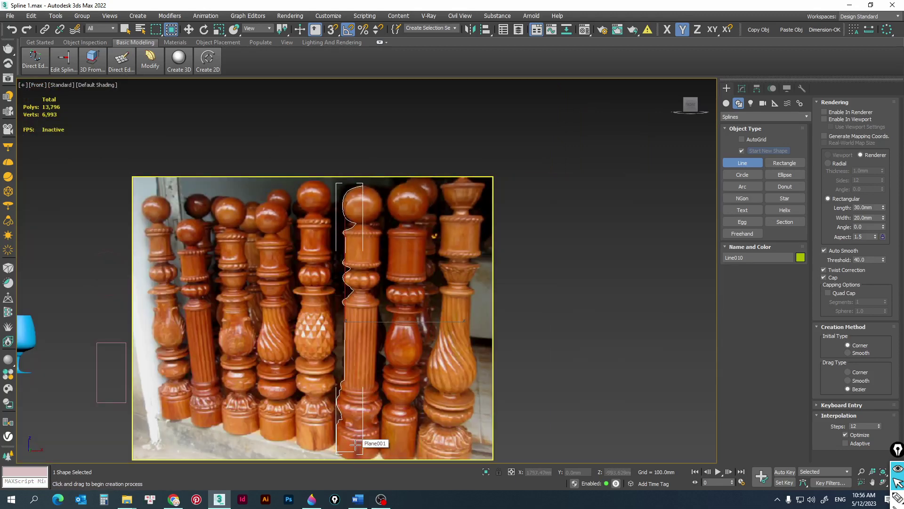
pyautogui.press('w')
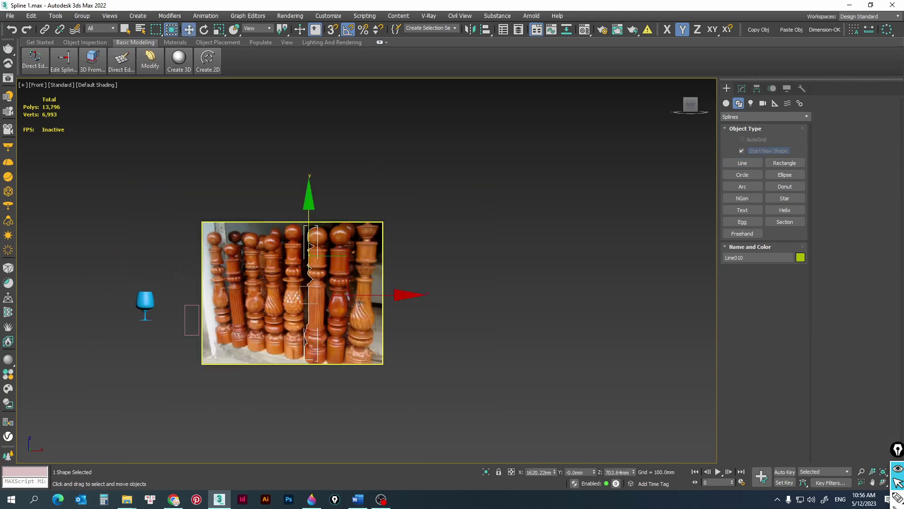
pyautogui.scroll(-3, 358, 298)
pyautogui.moveTo(359, 297); pyautogui.dragTo(507, 296)
pyautogui.scroll(5, 516, 270)
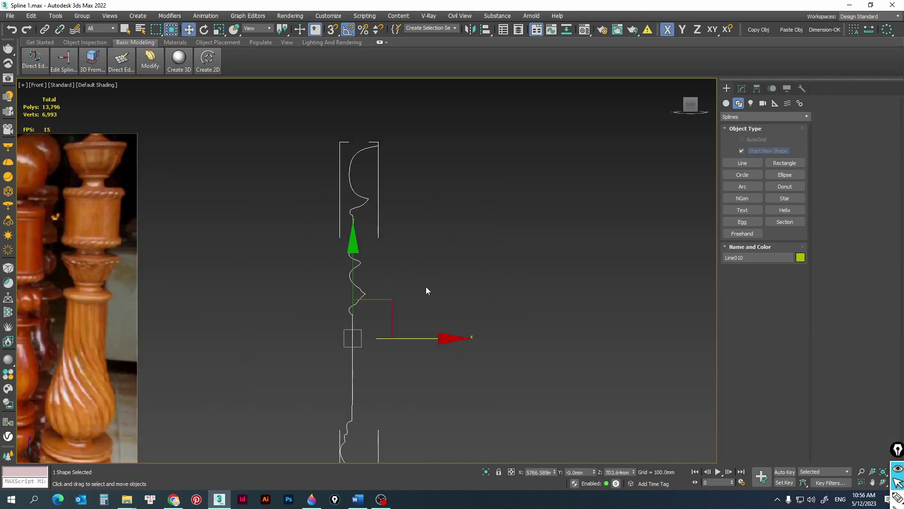
pyautogui.click(425, 253)
pyautogui.click(360, 237)
pyautogui.moveTo(360, 242); pyautogui.dragTo(329, 182, button='middle')
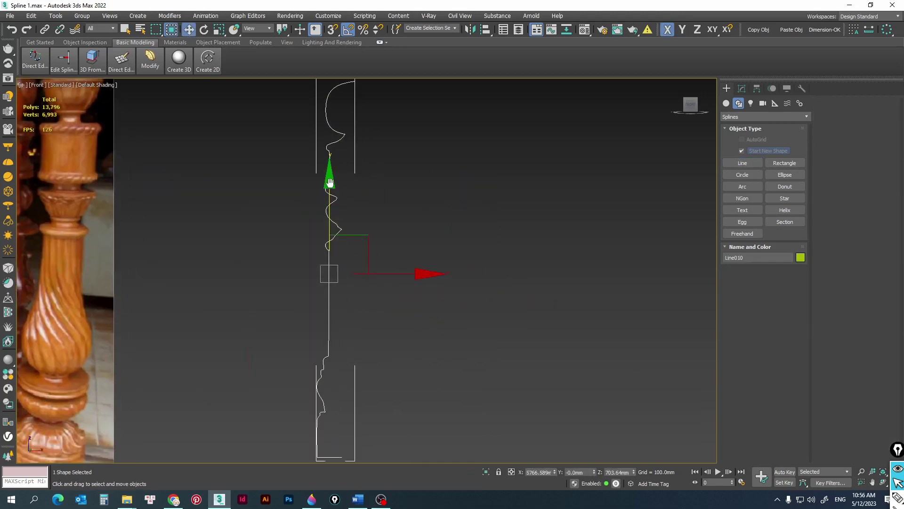
pyautogui.scroll(3, 315, 112)
# Step: Convert the spline's top vertex to Bezier and rotate its tangent to horizontal
pyautogui.press('1')
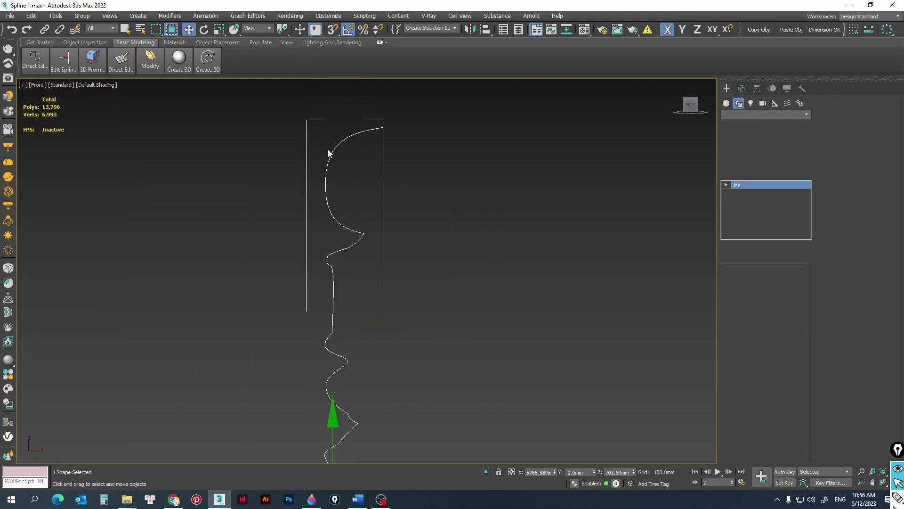
pyautogui.click(381, 128)
pyautogui.scroll(4, 380, 116)
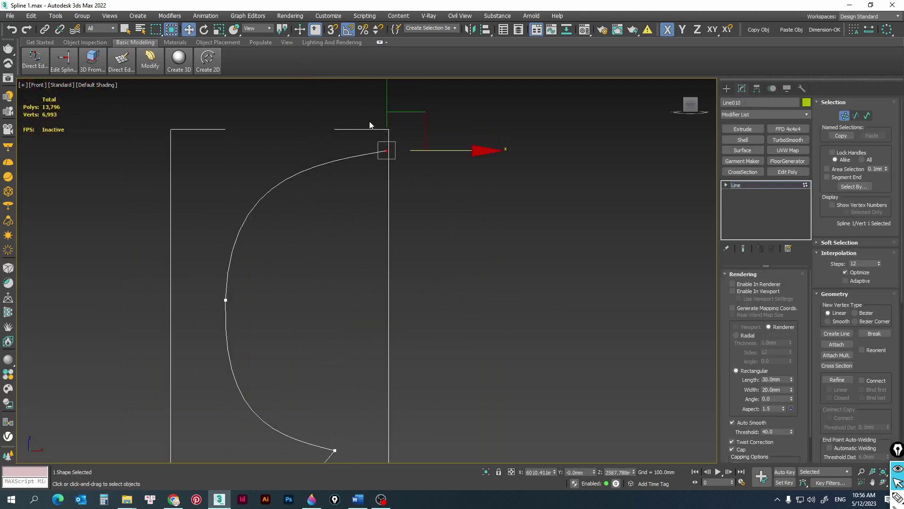
pyautogui.rightClick(372, 151)
pyautogui.click(347, 84)
pyautogui.press('e')
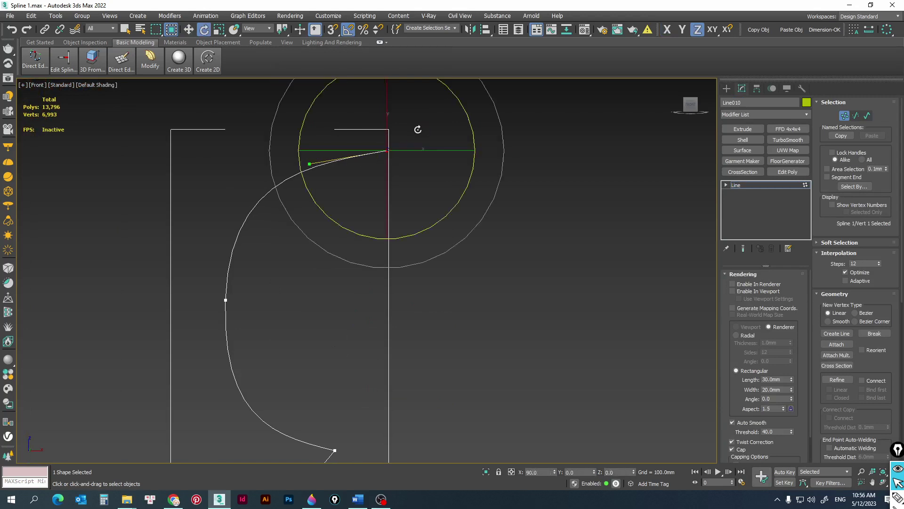
pyautogui.moveTo(501, 156); pyautogui.dragTo(502, 160)
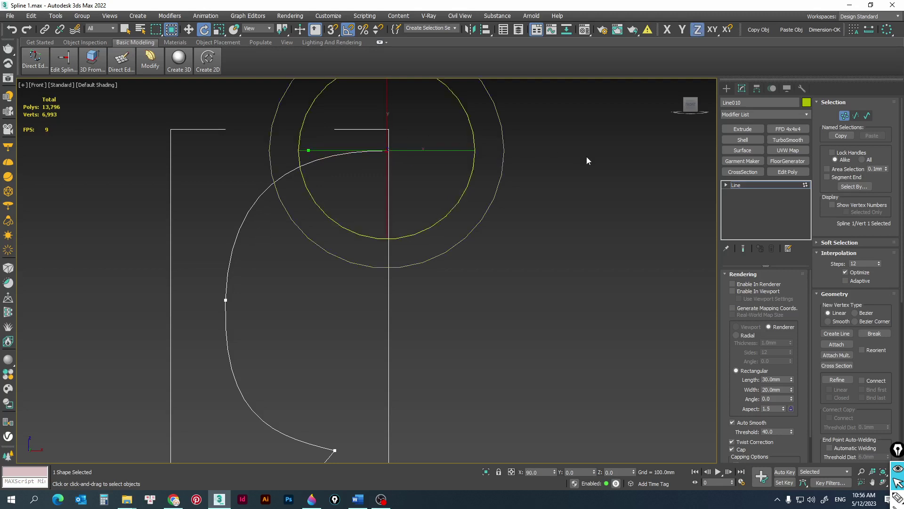
pyautogui.scroll(-3, 303, 172)
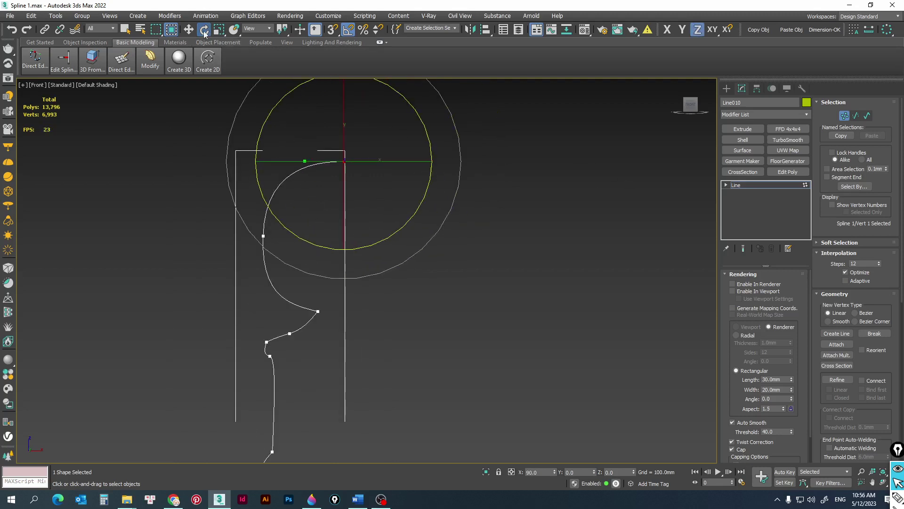
pyautogui.click(188, 29)
# Step: Slightly tilt the second vertex's tangent handles, then leave Vertex sub-object mode
pyautogui.click(263, 236)
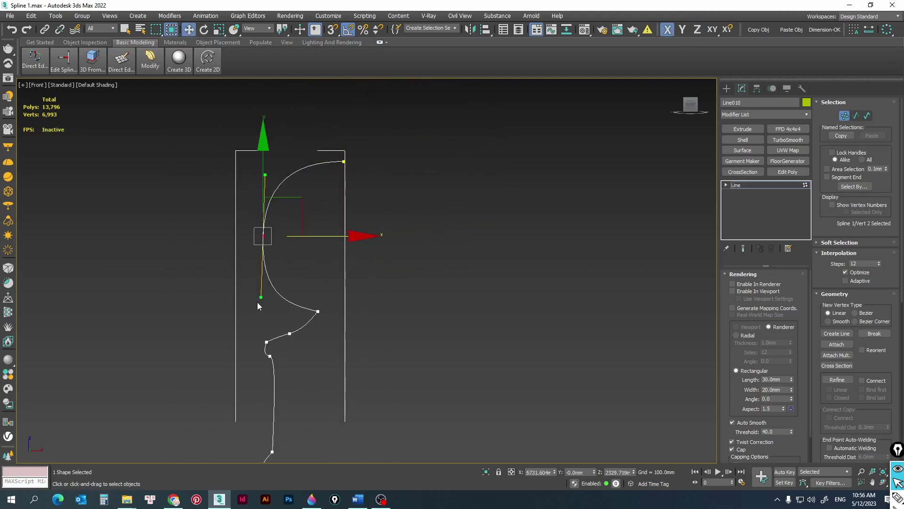
pyautogui.moveTo(263, 288); pyautogui.dragTo(264, 288)
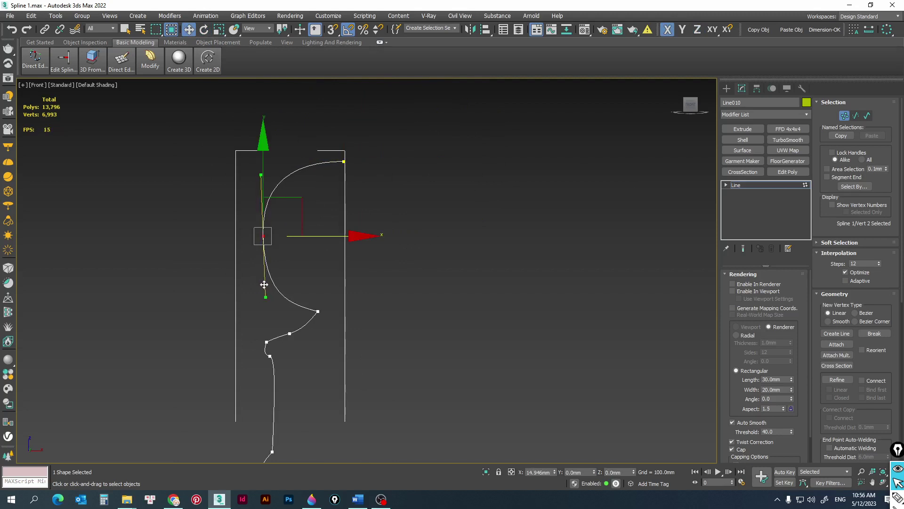
pyautogui.click(315, 311)
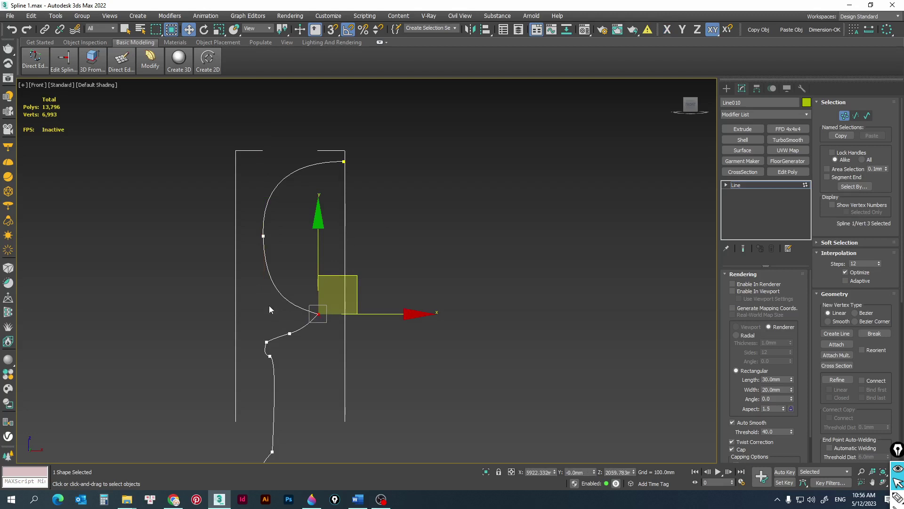
pyautogui.scroll(-5, 269, 306)
pyautogui.moveTo(351, 309)
pyautogui.mouseDown(button='middle')
pyautogui.moveTo(351, 210)
pyautogui.moveTo(359, 238)
pyautogui.mouseUp(button='middle')
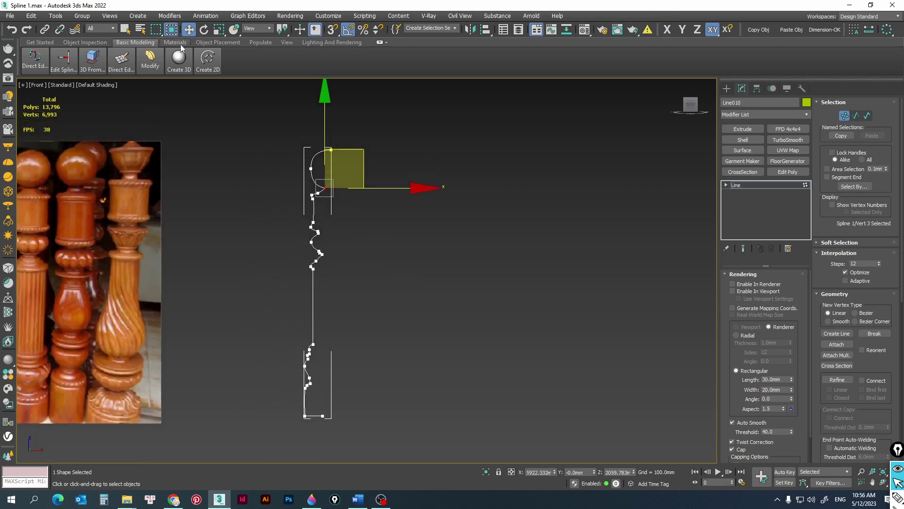
pyautogui.click(746, 185)
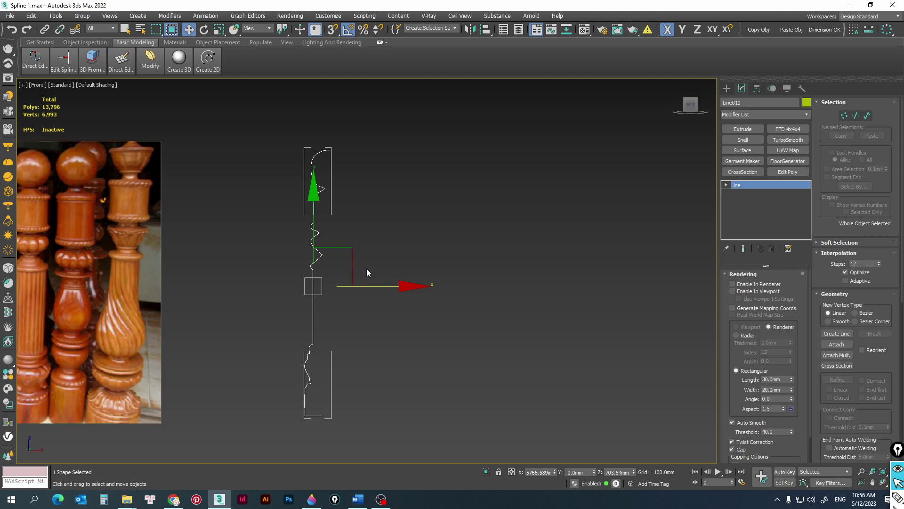
# Step: Add a Lathe modifier to the profile spline with Align set to Max
pyautogui.click(775, 112)
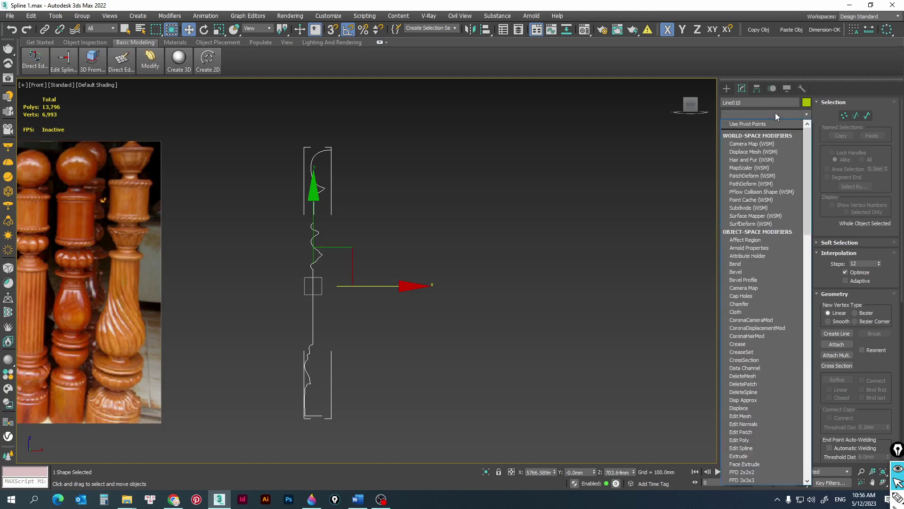
pyautogui.write('l')
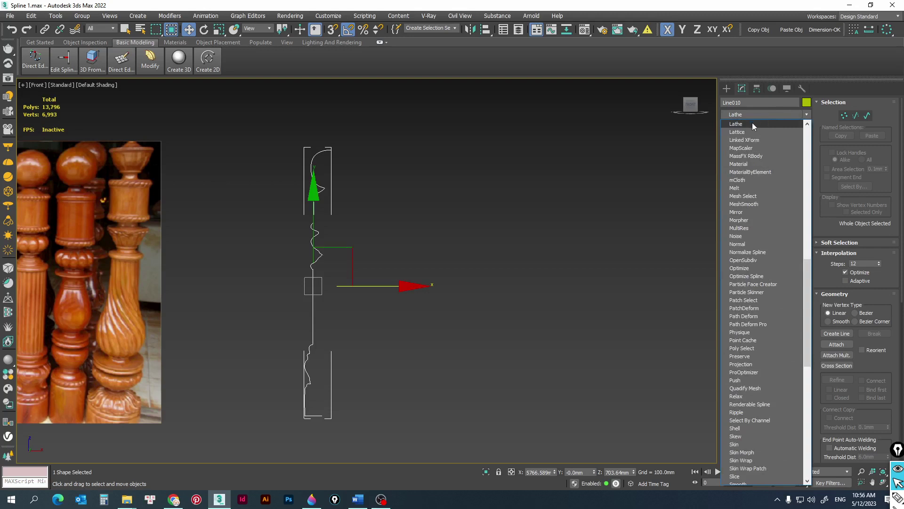
pyautogui.click(752, 123)
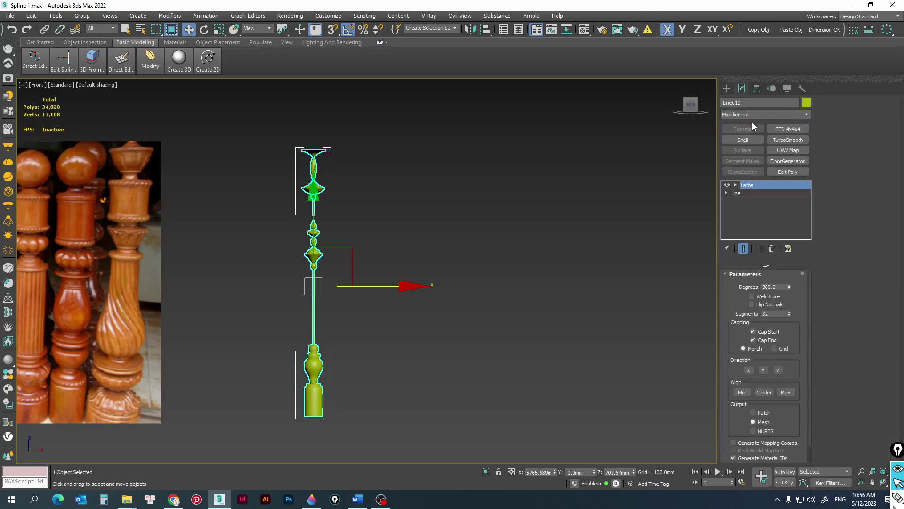
pyautogui.click(786, 393)
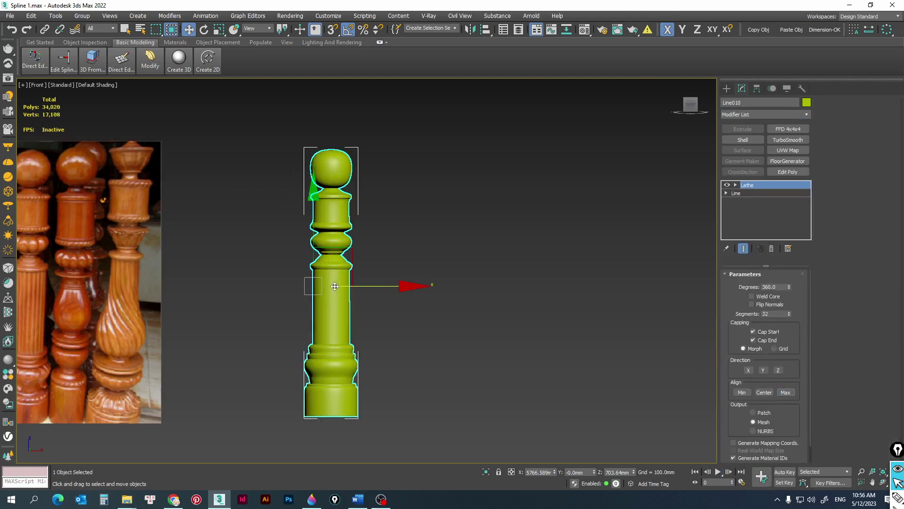
# Step: Move the lathed baluster along X so it stands to the right of the photo plane
pyautogui.moveTo(317, 285); pyautogui.dragTo(532, 285, button='middle')
pyautogui.moveTo(577, 285); pyautogui.dragTo(323, 299)
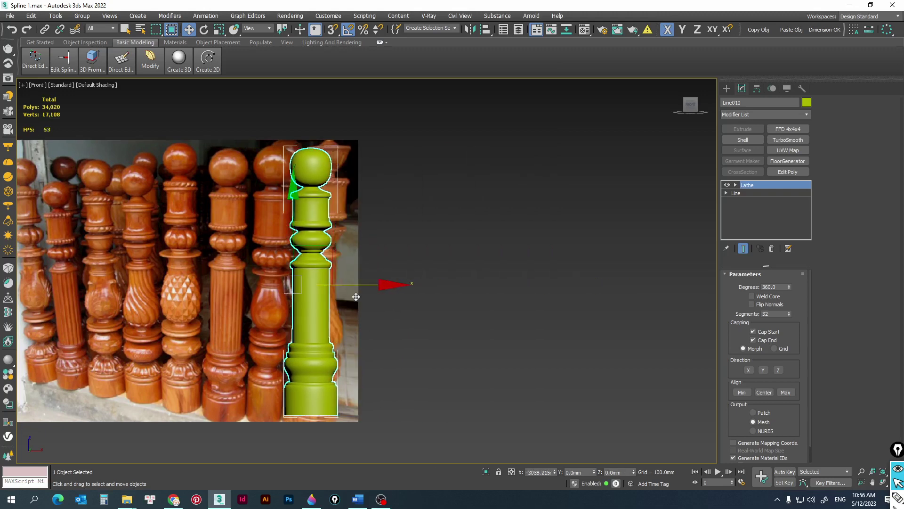
pyautogui.scroll(3, 249, 358)
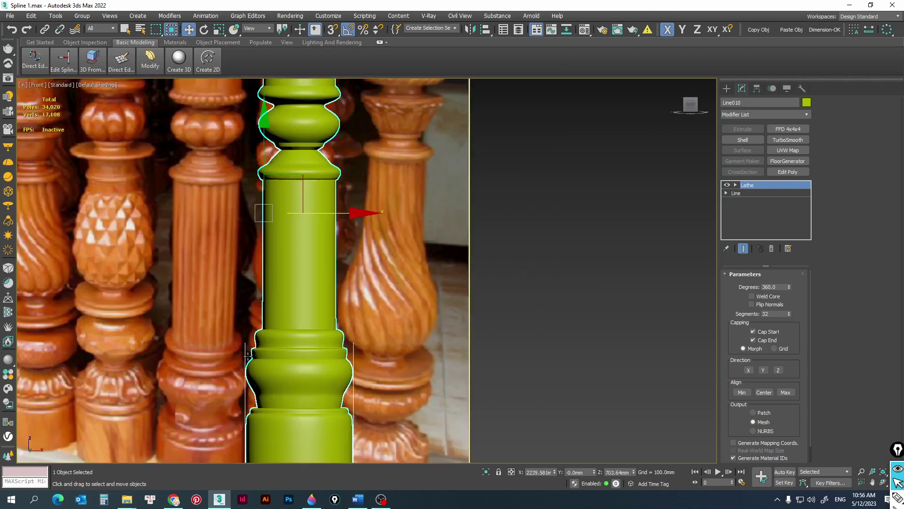
pyautogui.scroll(-2, 283, 337)
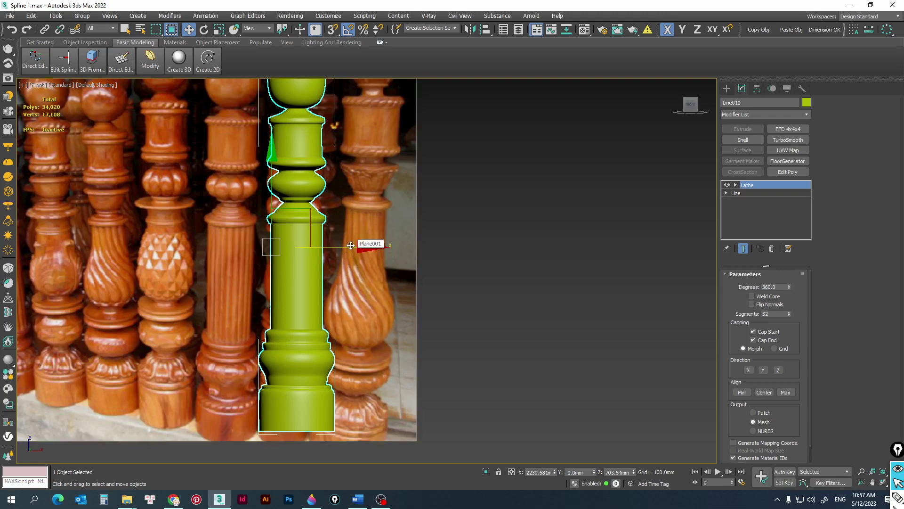
pyautogui.moveTo(351, 245); pyautogui.dragTo(548, 246)
pyautogui.scroll(-2, 499, 254)
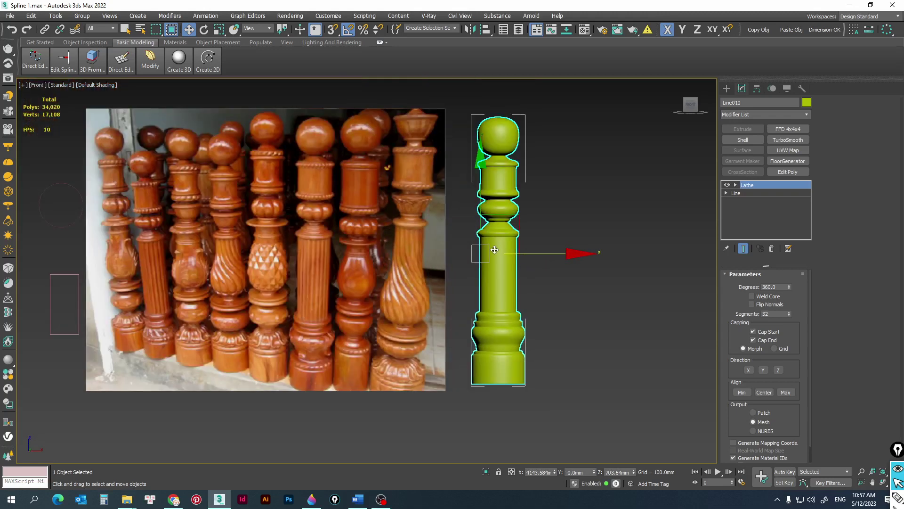
# Step: Nudge the lathed baluster slightly further right along X and zoom out
pyautogui.moveTo(552, 255); pyautogui.dragTo(586, 260)
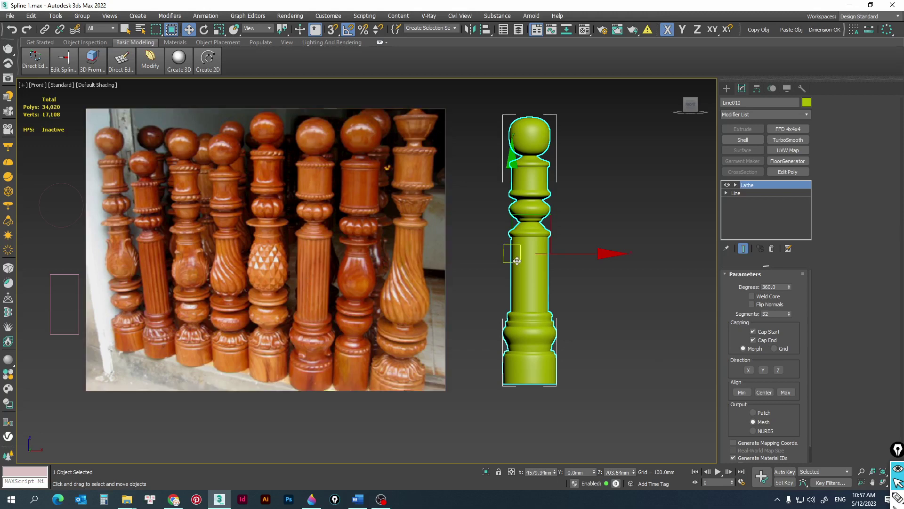
pyautogui.scroll(-4, 479, 303)
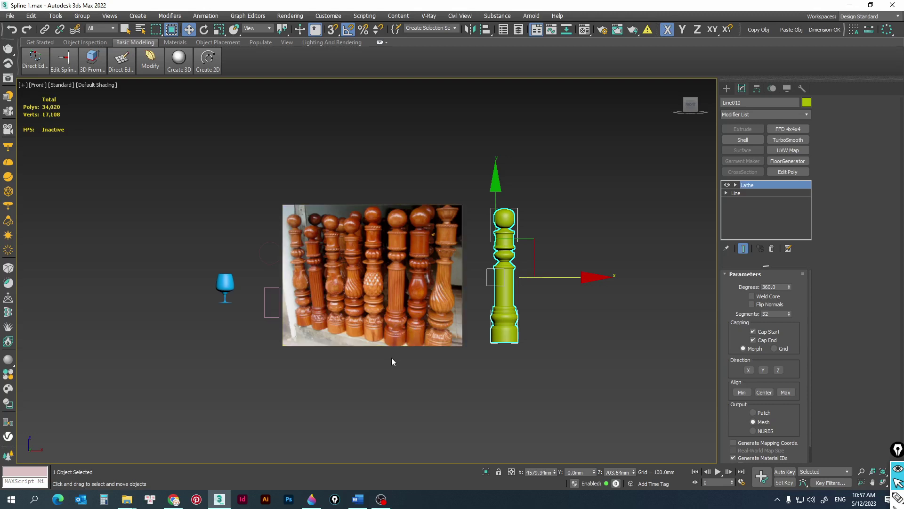
pyautogui.click(208, 57)
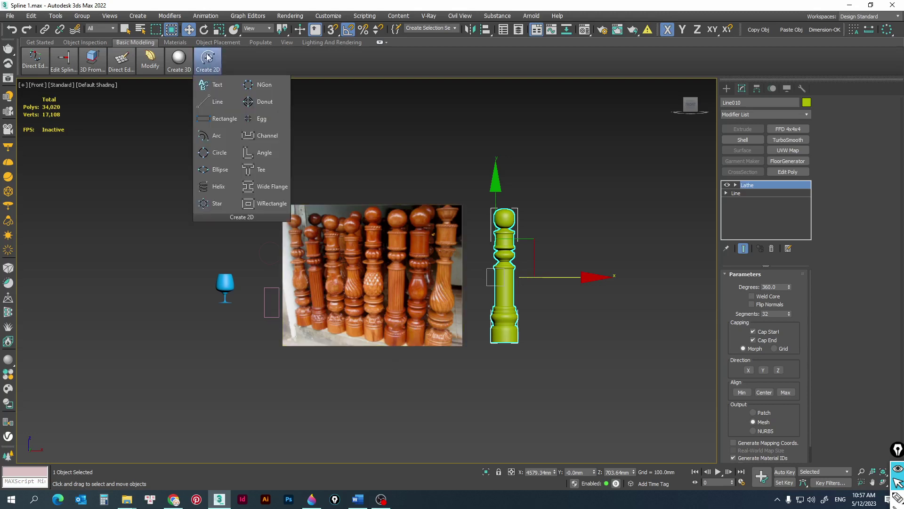